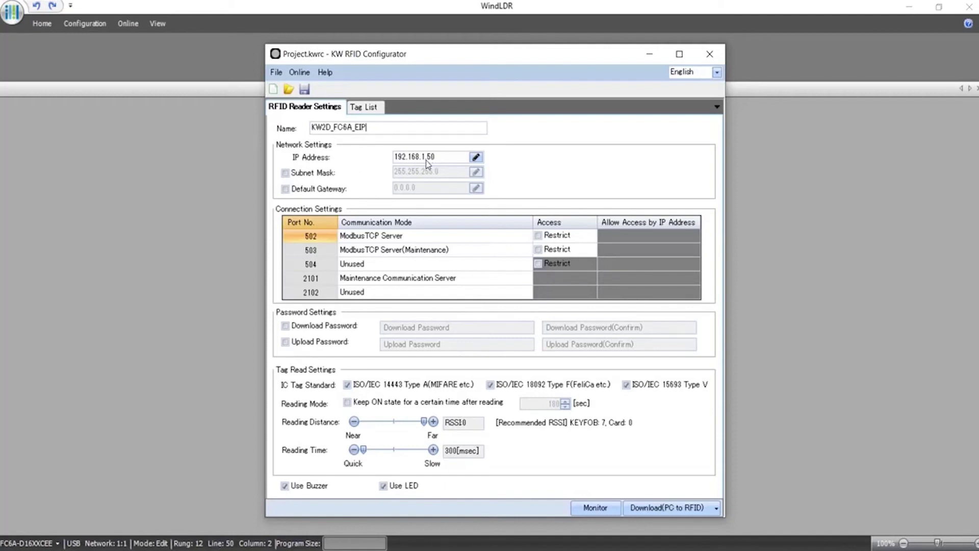
# - Create a new project without saving the previous changes and name the RFID reader KW2D_FC6A_EIP
pyautogui.click(276, 72)
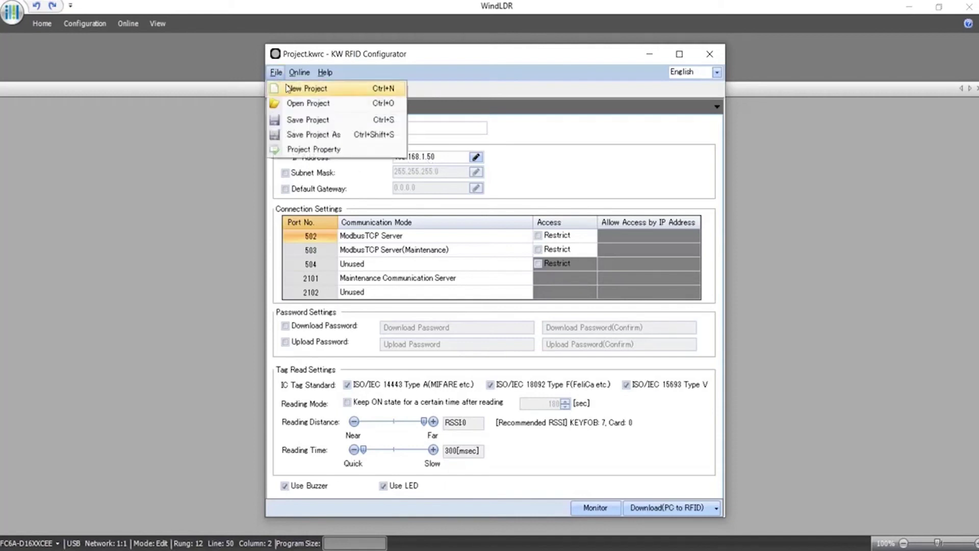
pyautogui.click(293, 89)
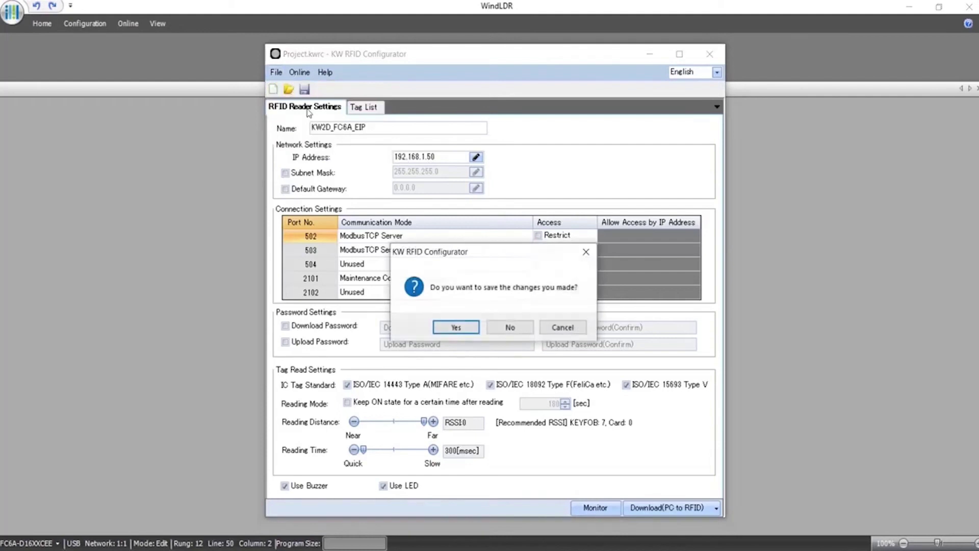
pyautogui.click(509, 328)
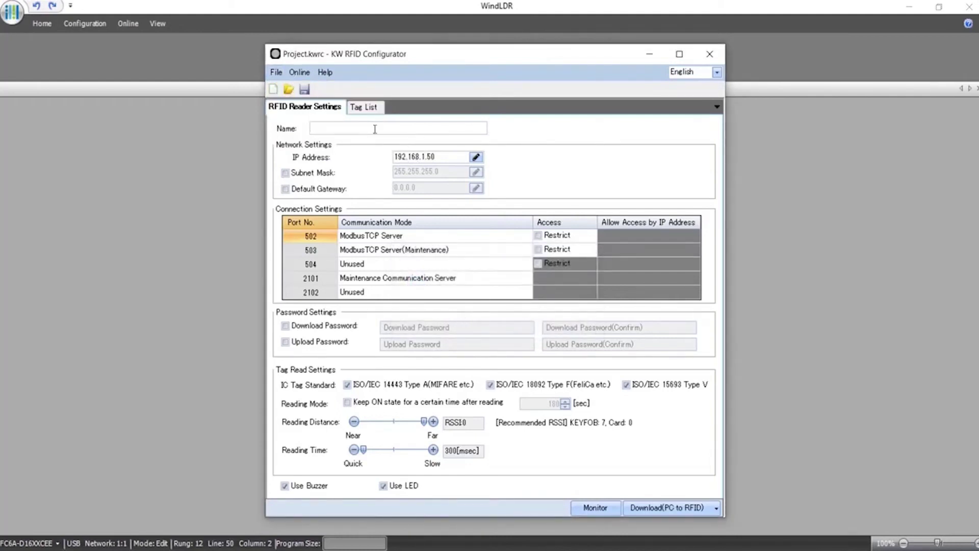
pyautogui.click(276, 72)
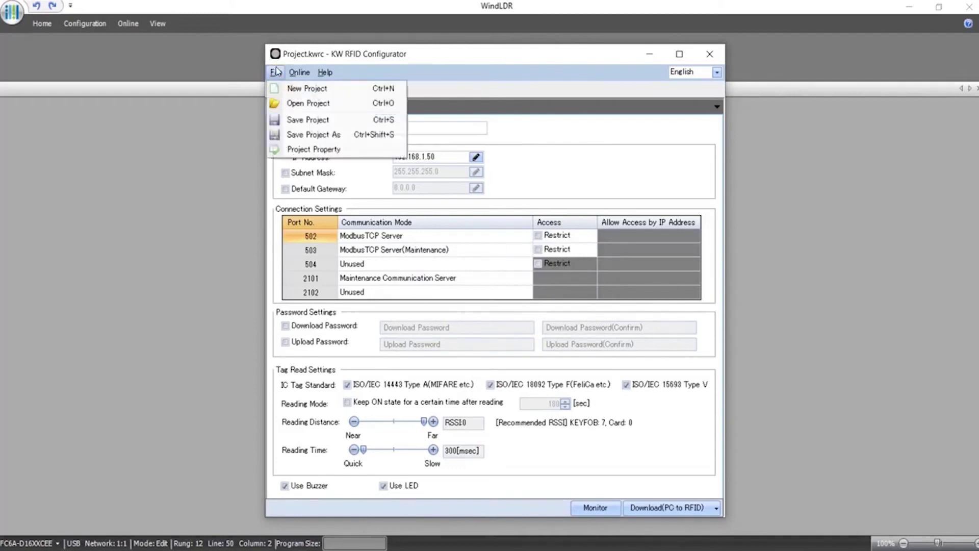
pyautogui.click(410, 177)
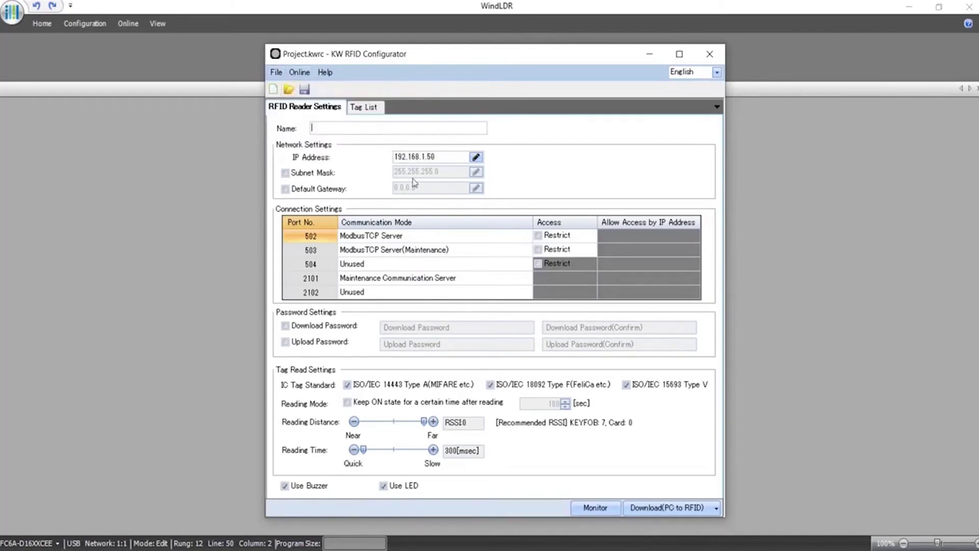
pyautogui.click(276, 72)
pyautogui.click(304, 116)
pyautogui.write('KW2D_FC6A_EIP')
# - Change the communication mode of the port 502 connection to EtherNet/IP Adapter
pyautogui.click(486, 240)
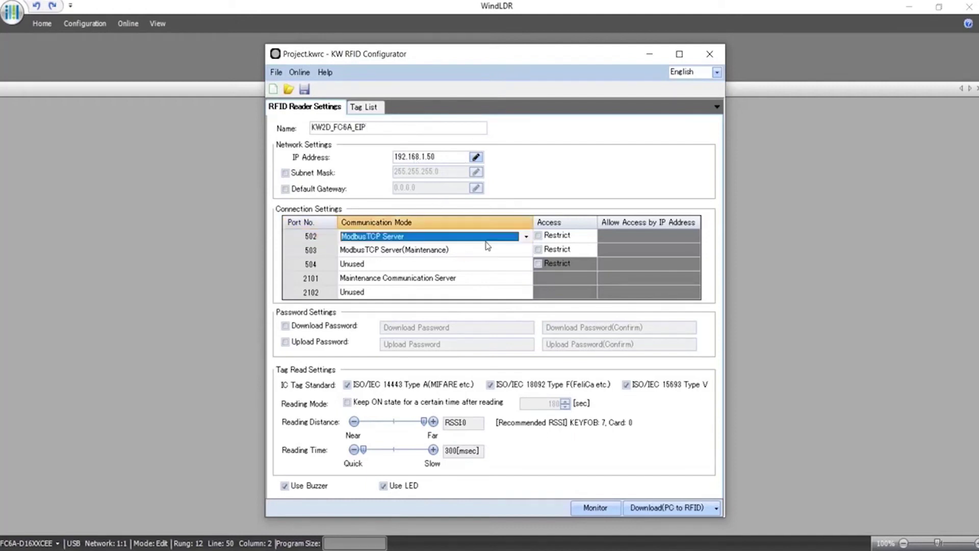
pyautogui.click(526, 238)
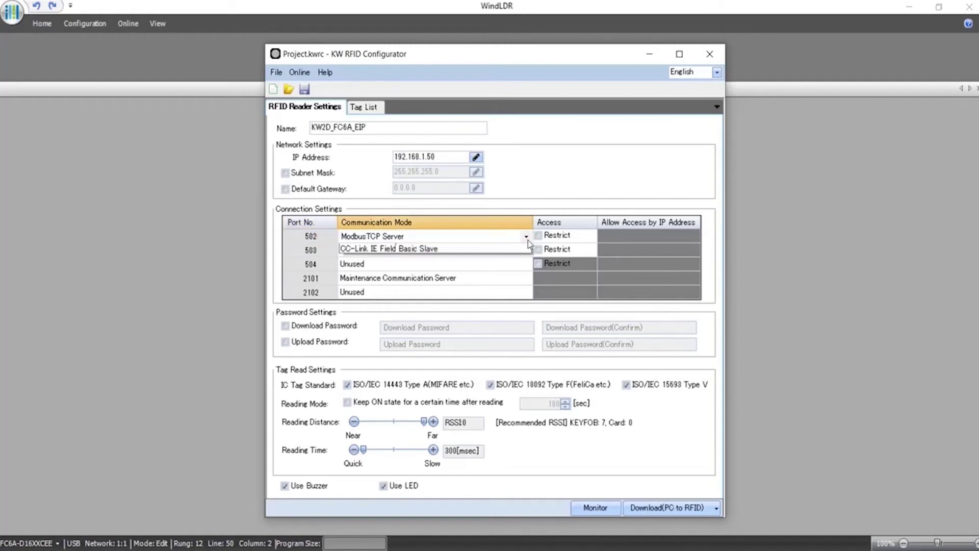
pyautogui.click(494, 256)
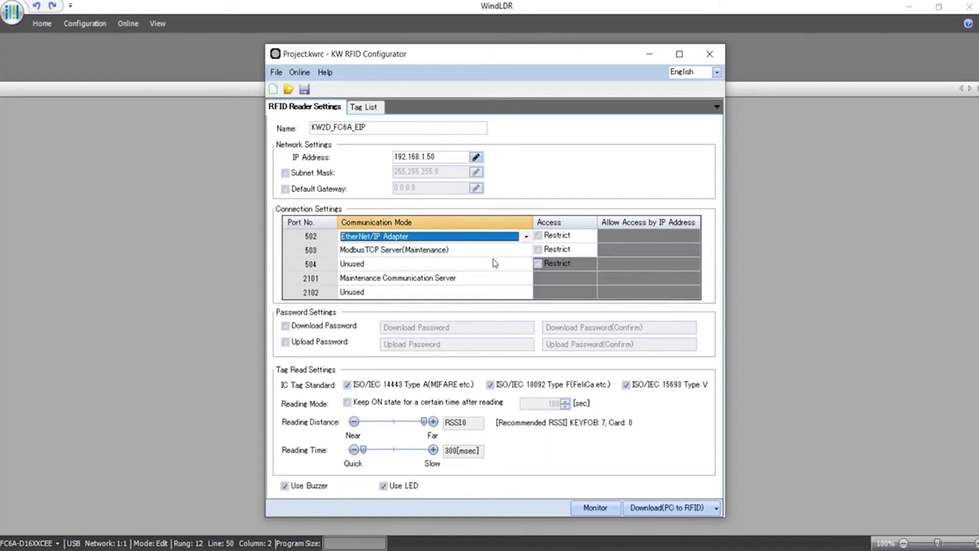
pyautogui.click(492, 266)
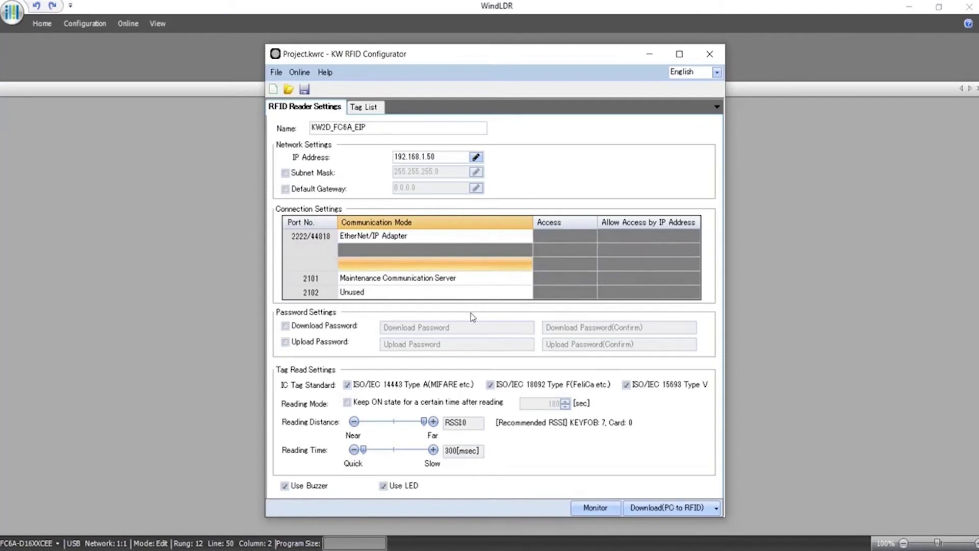
# - Enable keeping the ON state for a certain time after reading and set the duration to 5 seconds
pyautogui.click(422, 403)
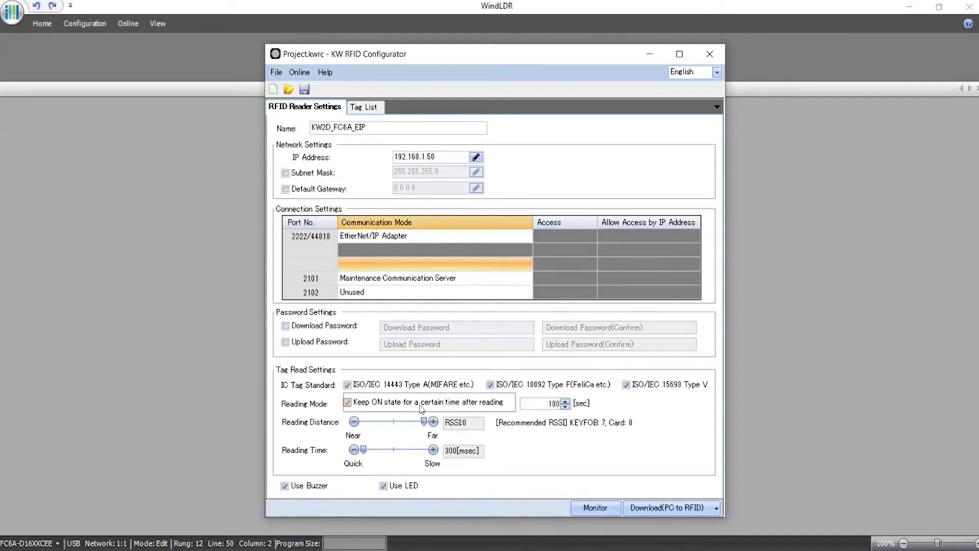
pyautogui.doubleClick(550, 405)
pyautogui.write('5')
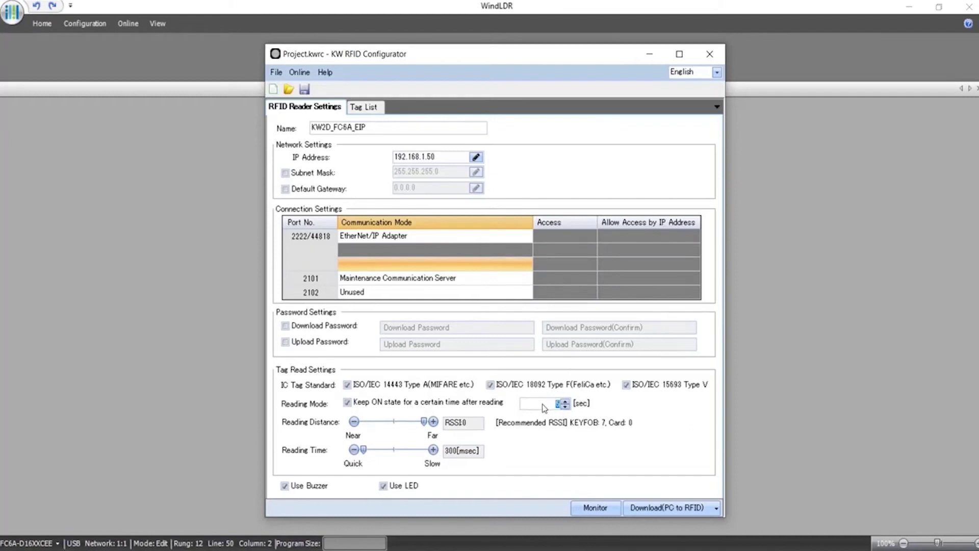
pyautogui.click(450, 160)
# - Look at the tag list and the connection settings of the RFID reader monitor
pyautogui.click(353, 109)
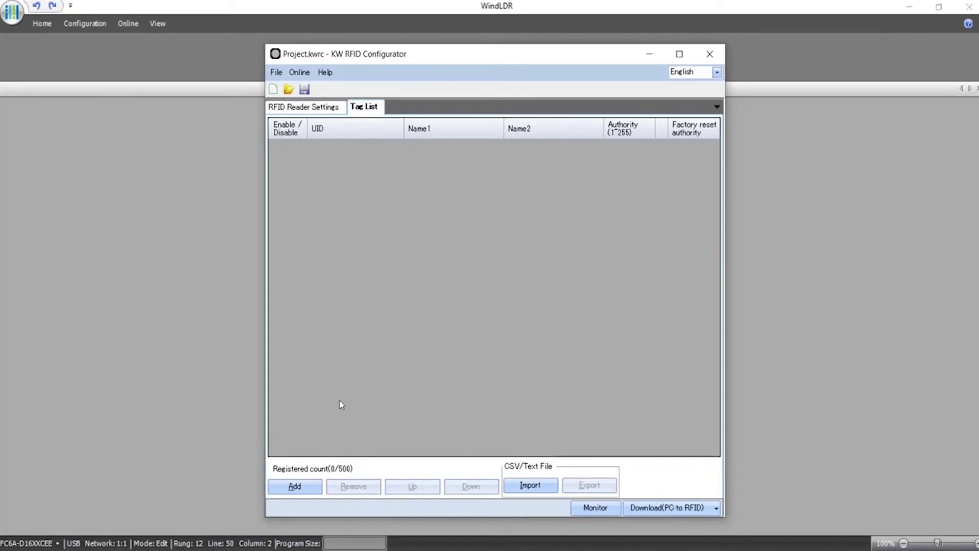
pyautogui.click(591, 508)
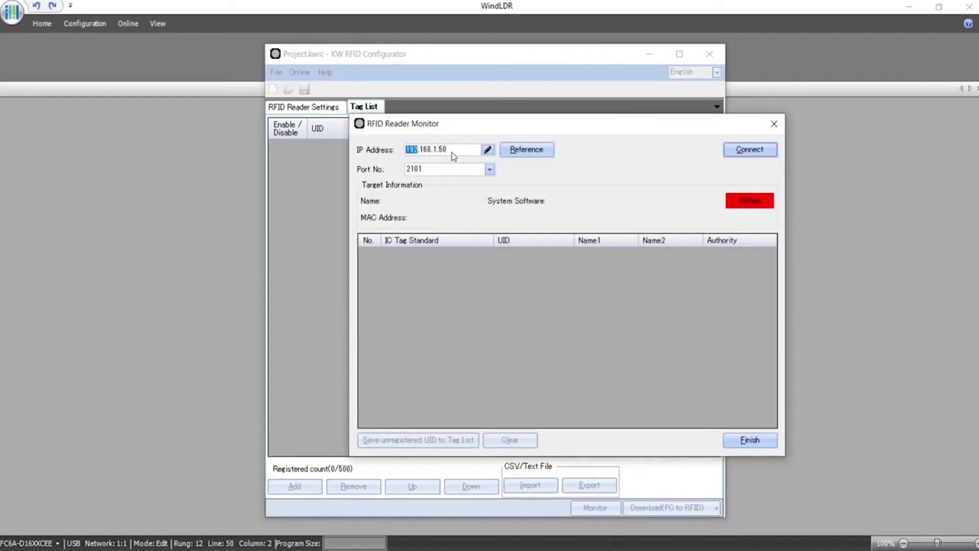
pyautogui.click(760, 154)
pyautogui.click(773, 123)
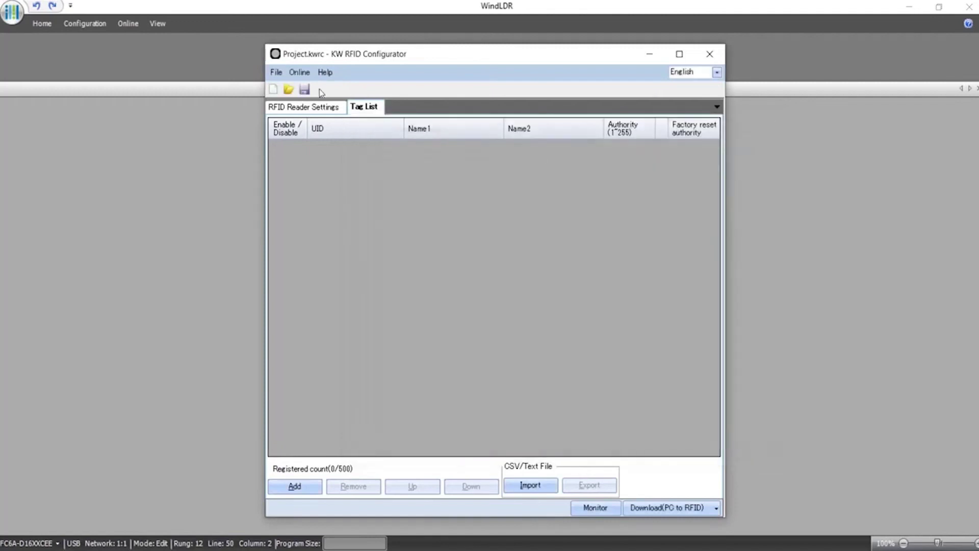
pyautogui.click(298, 73)
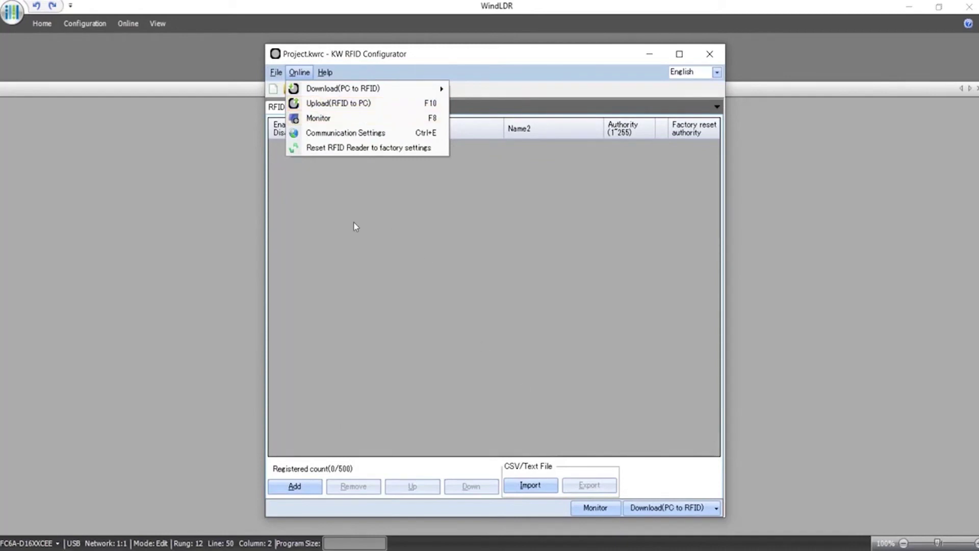
pyautogui.moveTo(321, 93)
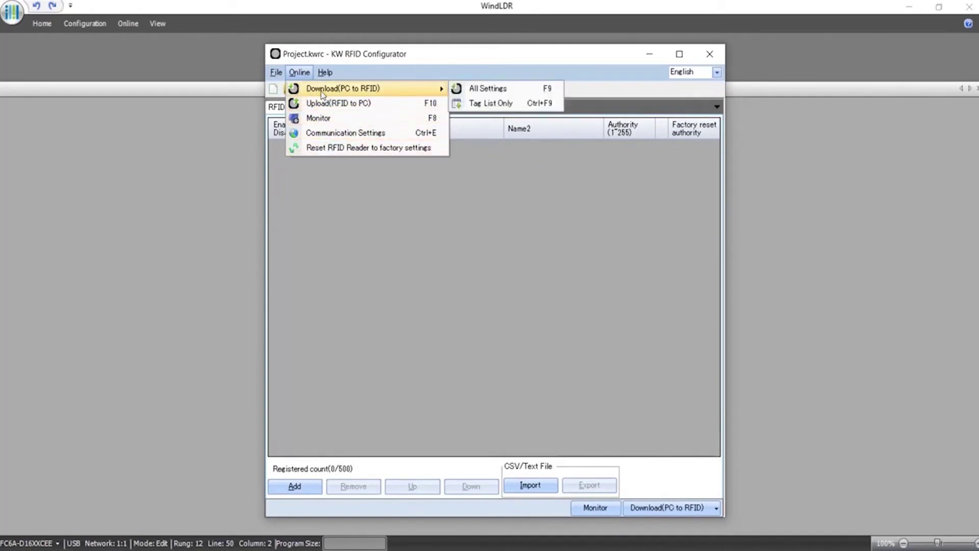
pyautogui.click(284, 106)
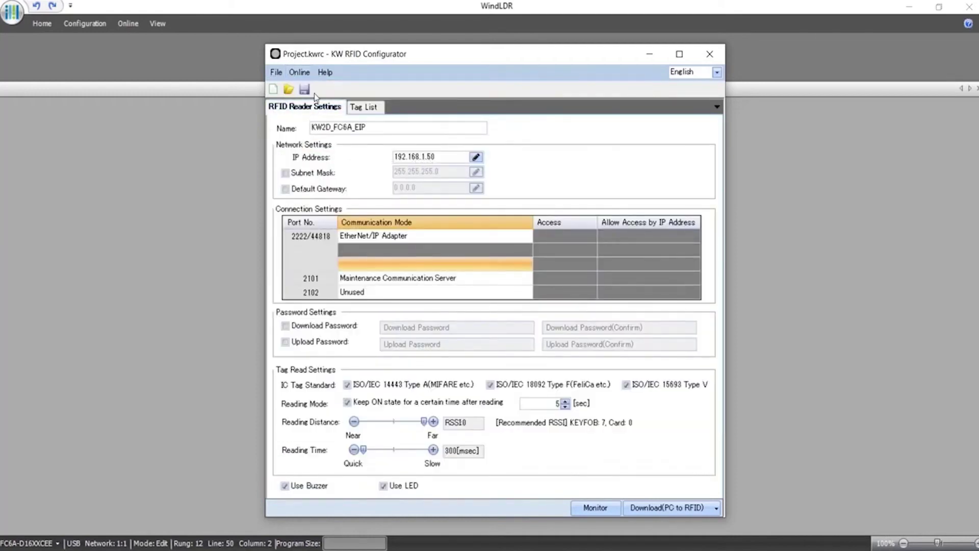
pyautogui.click(299, 73)
pyautogui.moveTo(313, 93)
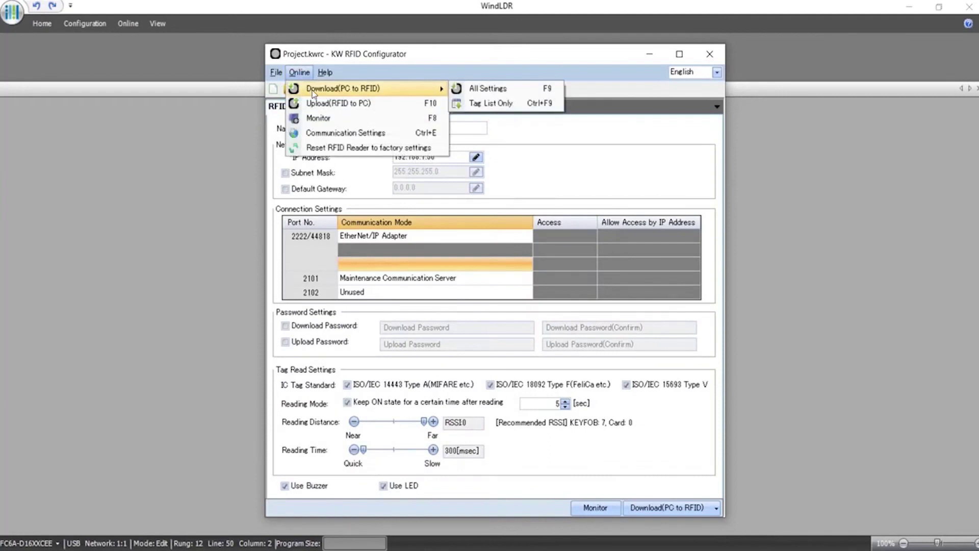
pyautogui.click(430, 60)
# - Monitor the tags read by the RFID reader at 192.168.1.50, port 2101, without uploading its tag list, and disconnect the monitor
pyautogui.click(356, 108)
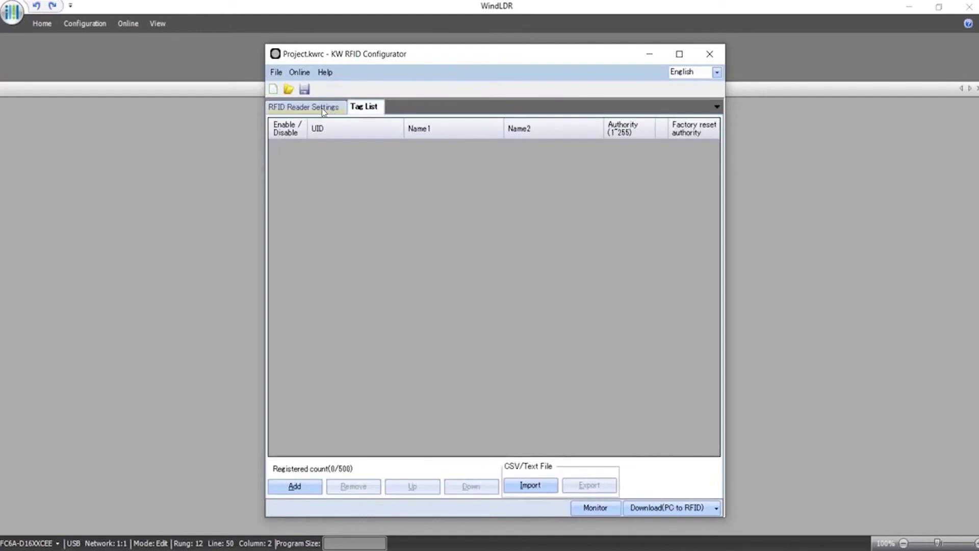
pyautogui.click(601, 508)
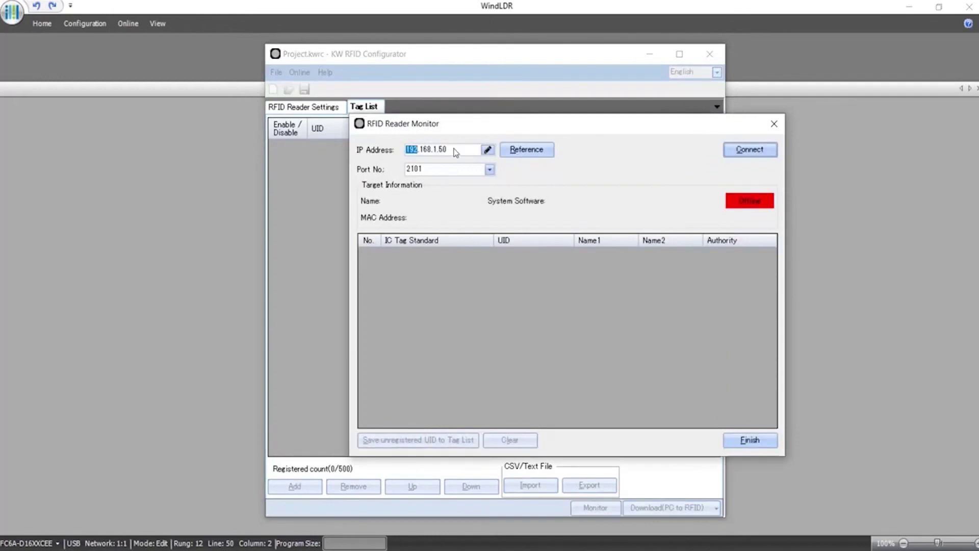
pyautogui.click(752, 152)
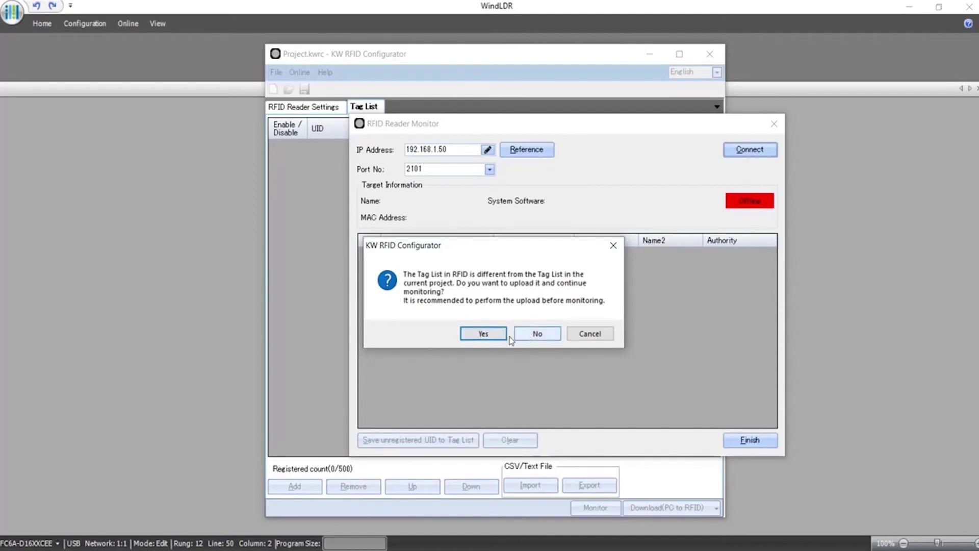
pyautogui.click(537, 334)
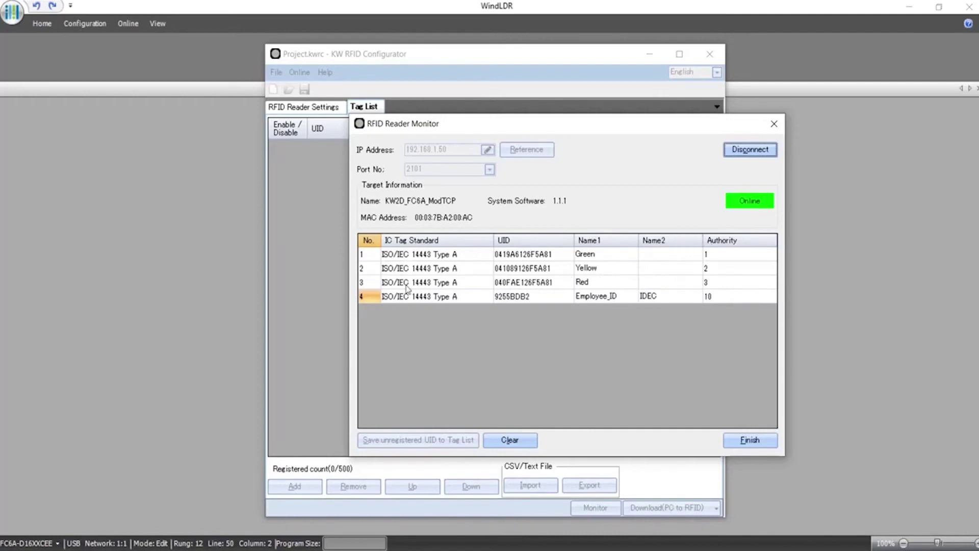
pyautogui.click(375, 255)
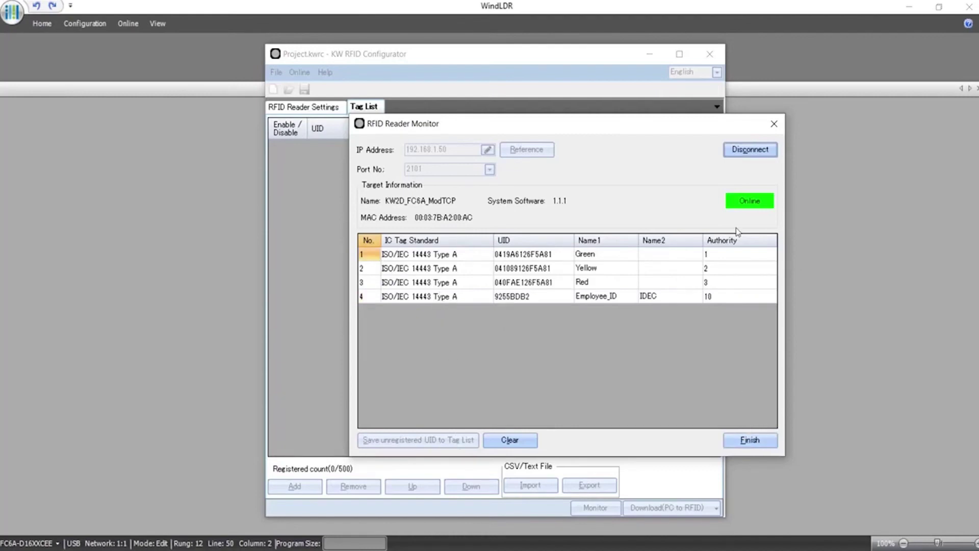
pyautogui.click(773, 123)
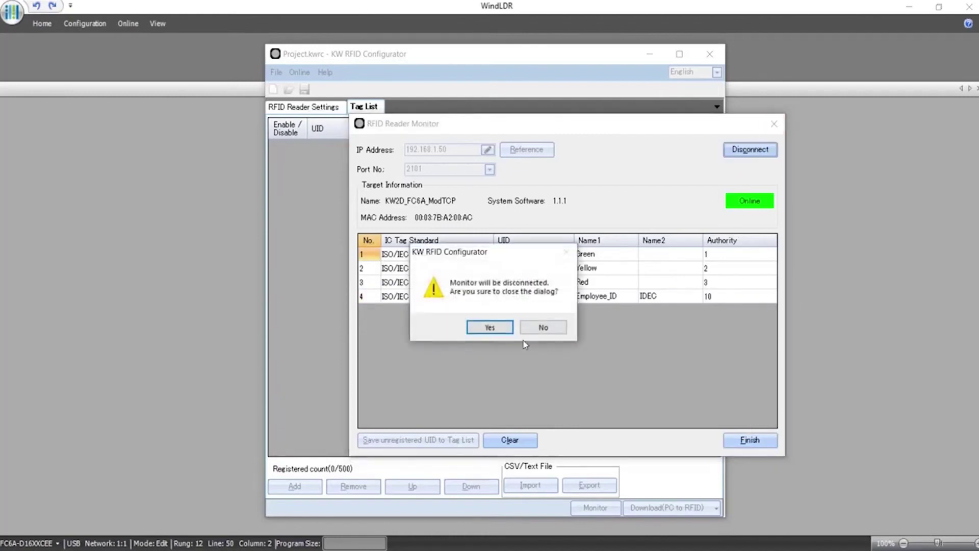
pyautogui.click(489, 327)
# - Try to reset the RFID reader at 192.168.1.50 to factory settings over port 2101
pyautogui.click(300, 72)
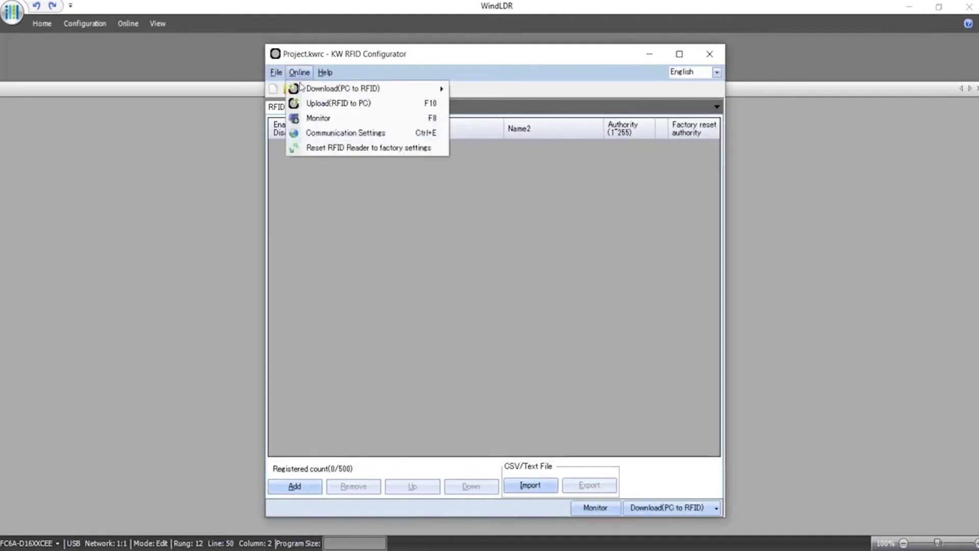
pyautogui.click(322, 147)
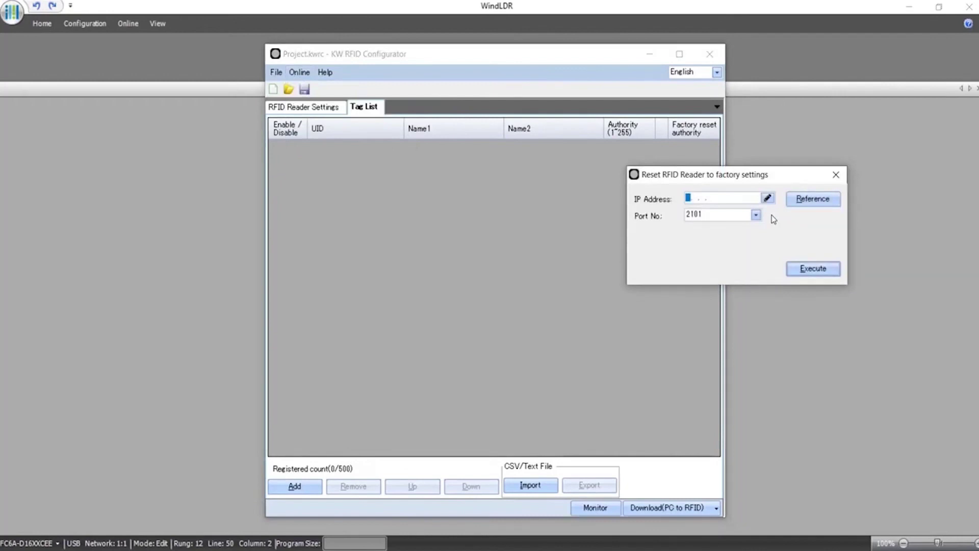
pyautogui.write('192.168.1.50')
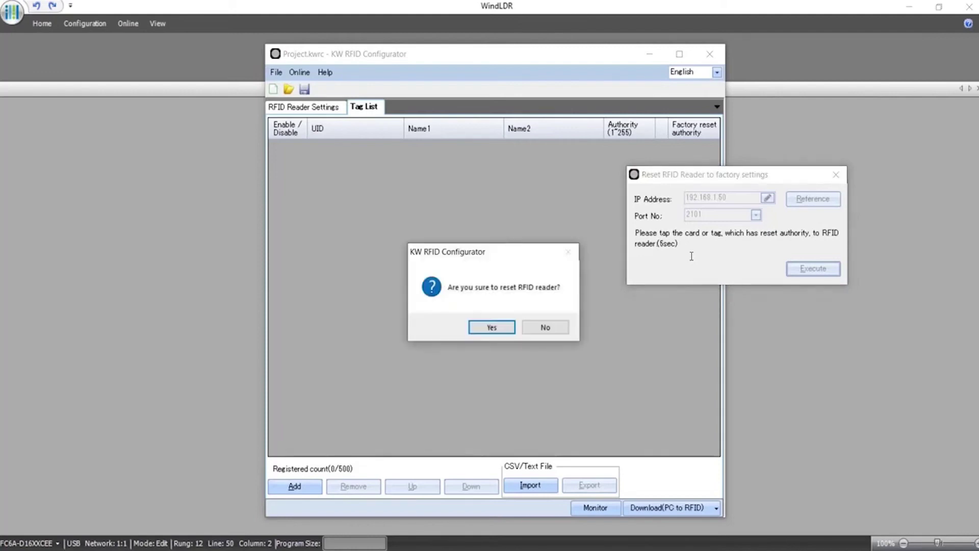
pyautogui.click(494, 329)
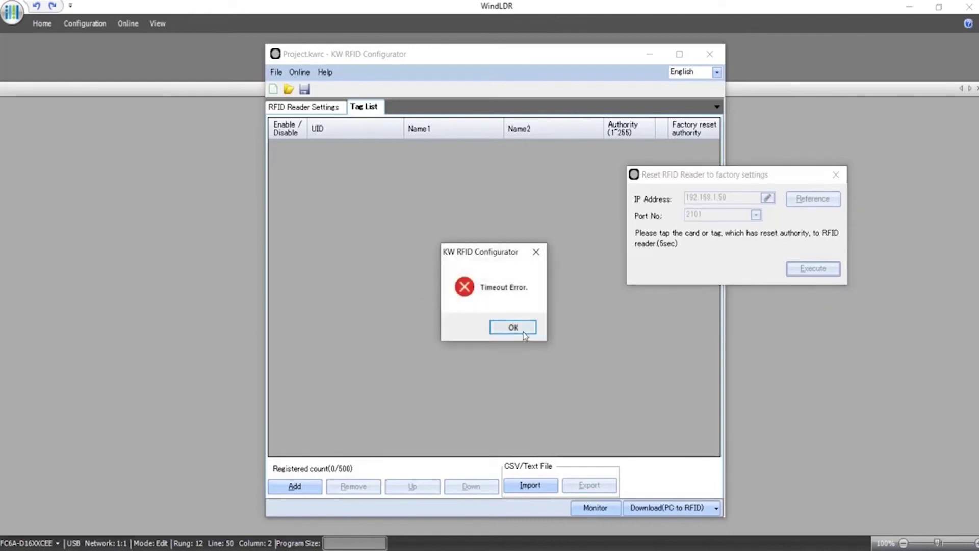
pyautogui.click(525, 335)
pyautogui.click(813, 269)
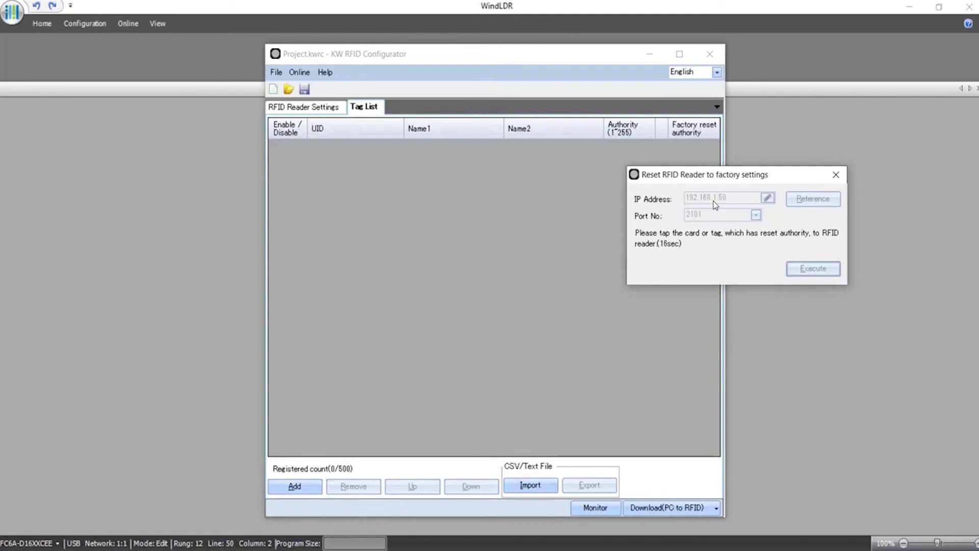
pyautogui.click(836, 174)
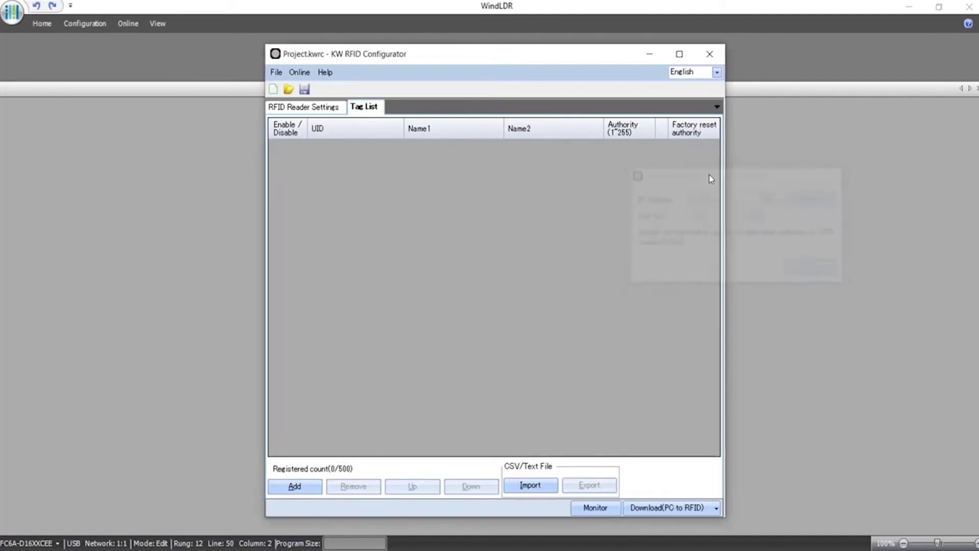
# - Upload the settings from the RFID reader at 192.168.1.50, port 2101, to the file sample and open it without saving the current project
pyautogui.click(300, 72)
pyautogui.moveTo(321, 91)
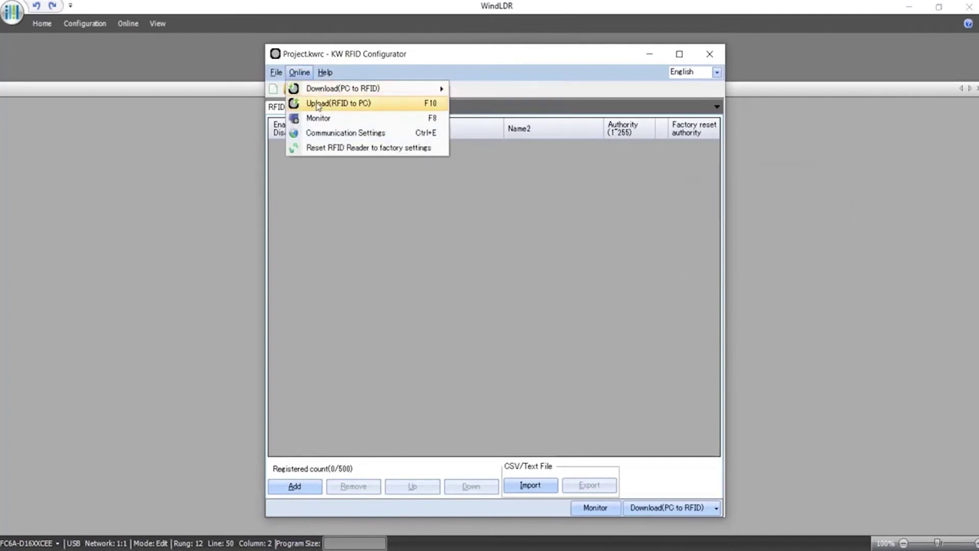
pyautogui.click(321, 104)
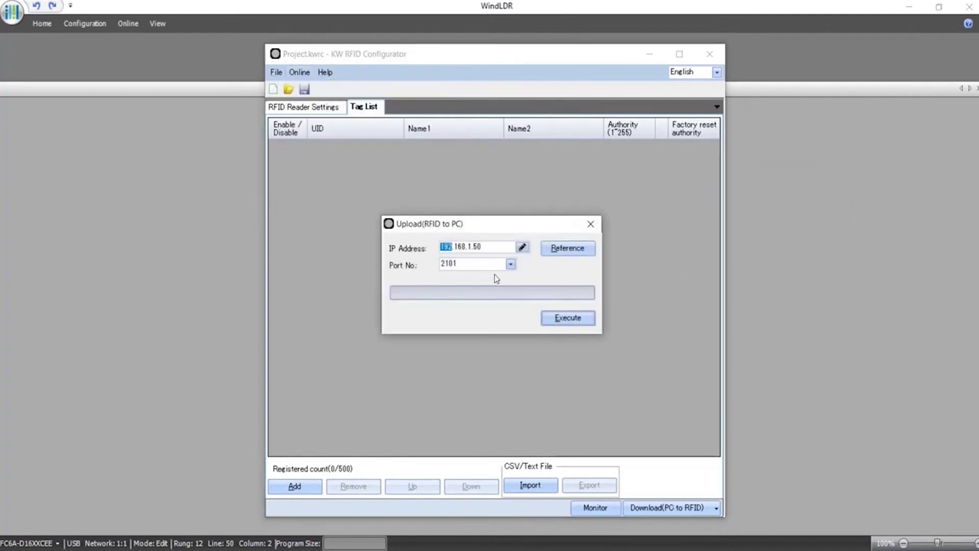
pyautogui.click(570, 320)
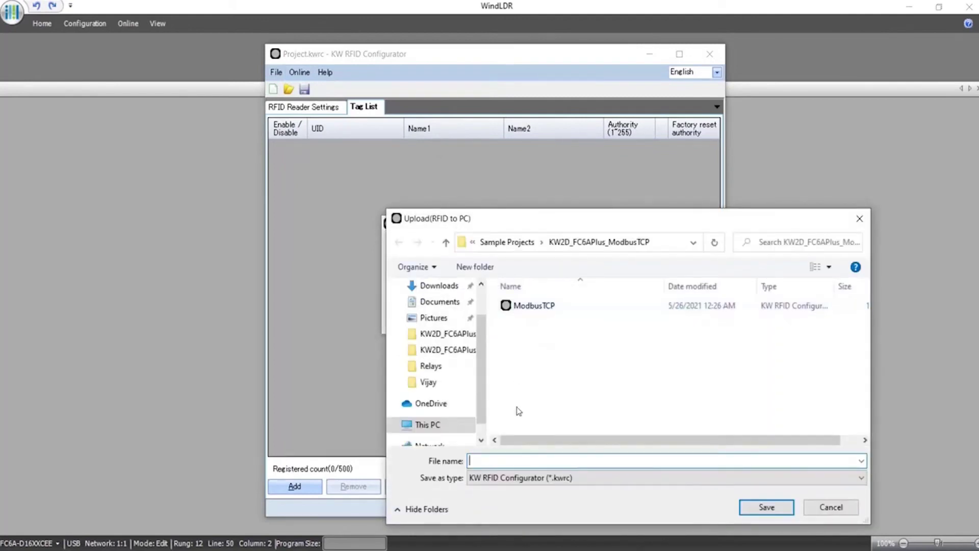
pyautogui.write('sample')
pyautogui.press('Return')
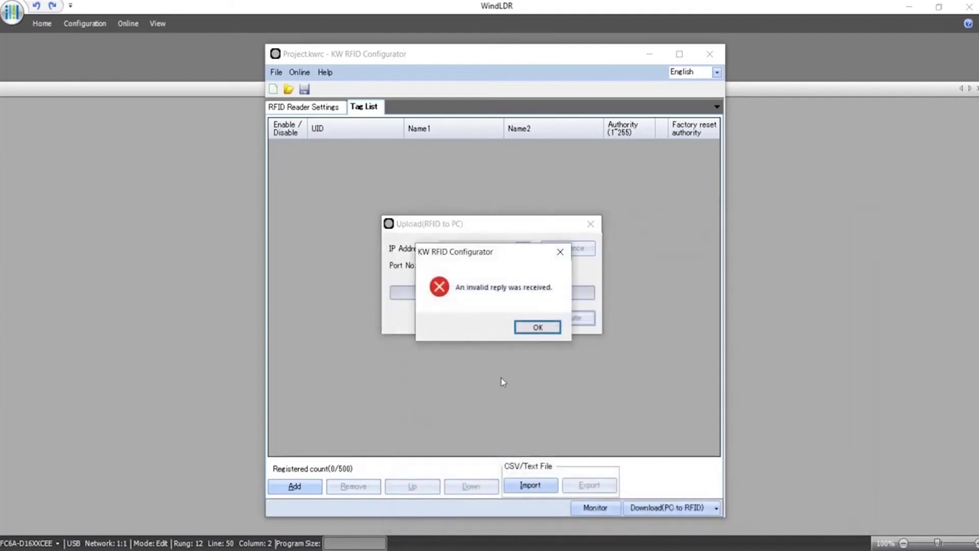
pyautogui.click(528, 328)
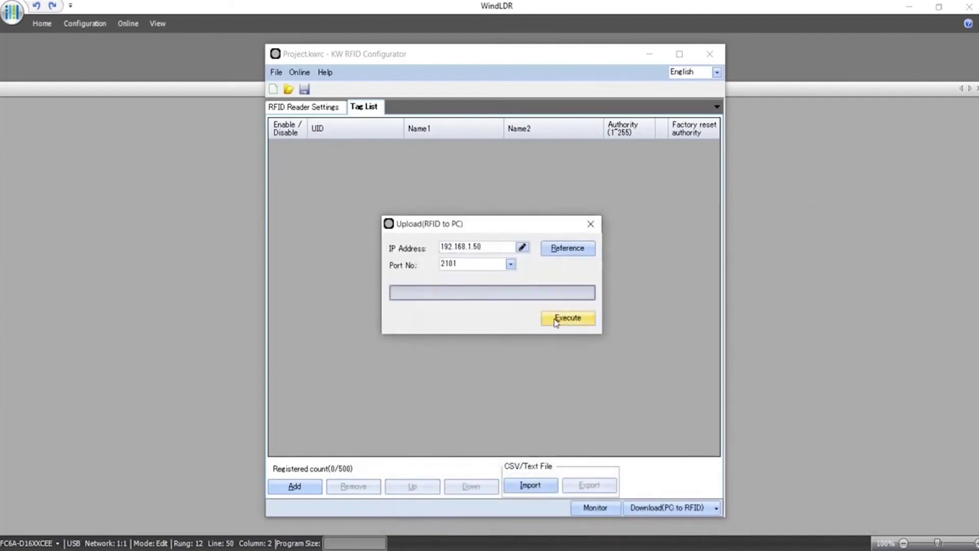
pyautogui.click(566, 318)
pyautogui.click(519, 327)
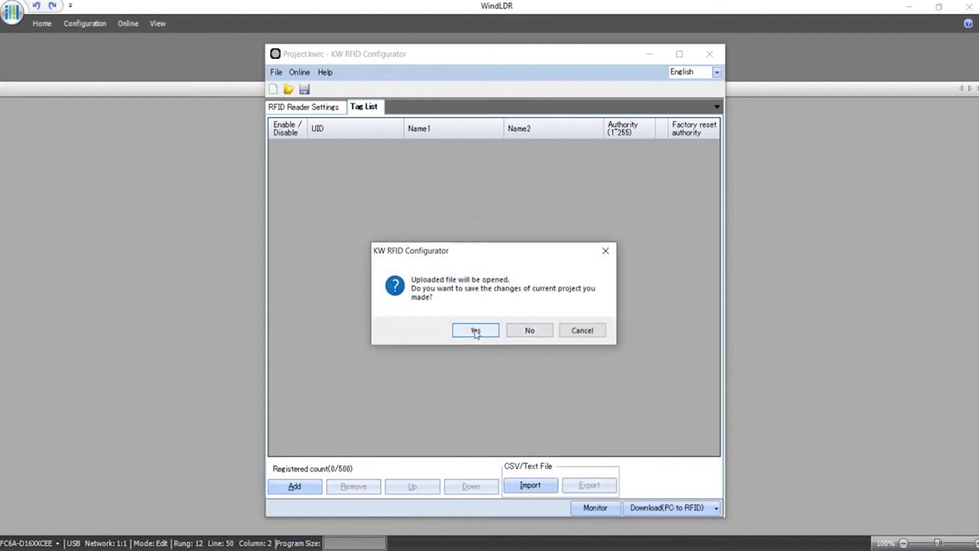
pyautogui.click(518, 329)
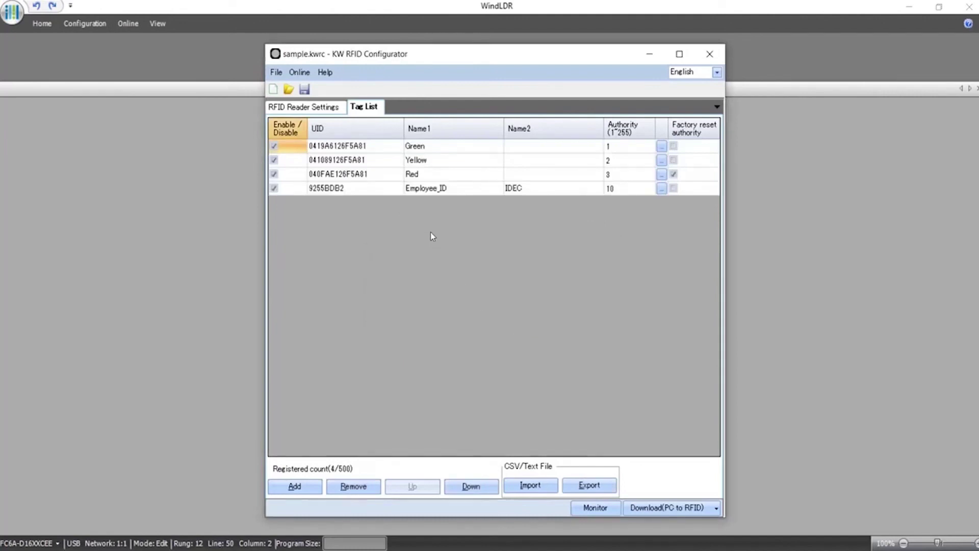
# - Reset the RFID reader at 192.168.1.50 to factory settings over port 2101, using a tag with factory reset authority
pyautogui.click(673, 175)
pyautogui.click(299, 73)
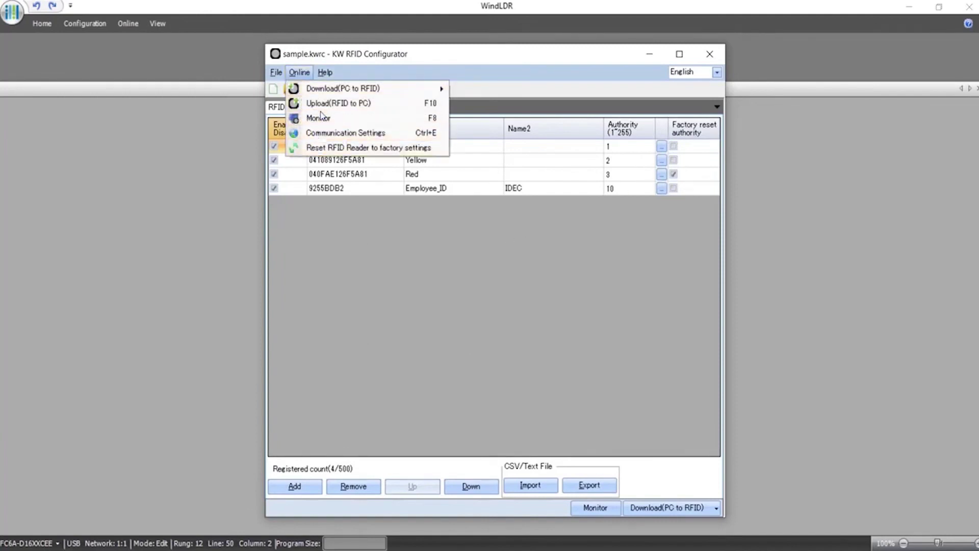
pyautogui.click(315, 148)
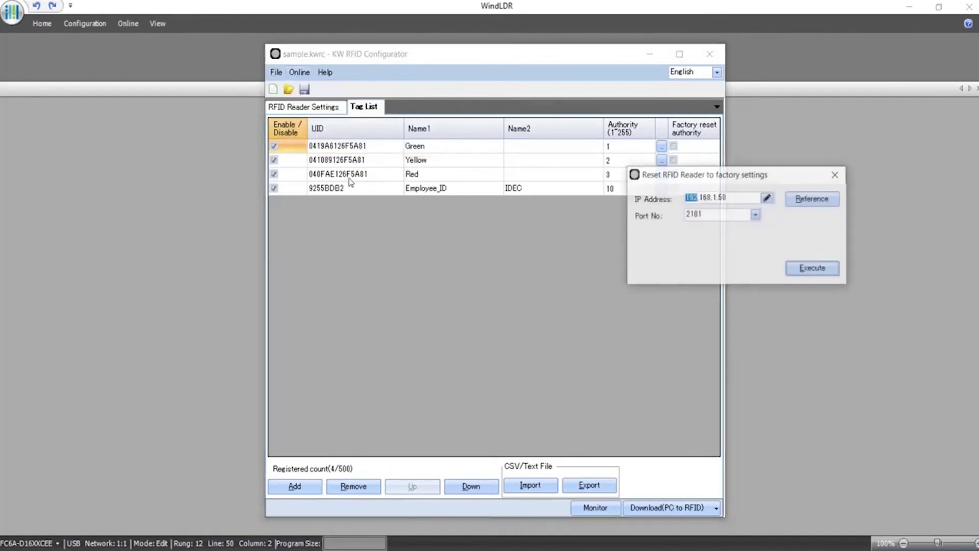
pyautogui.click(808, 267)
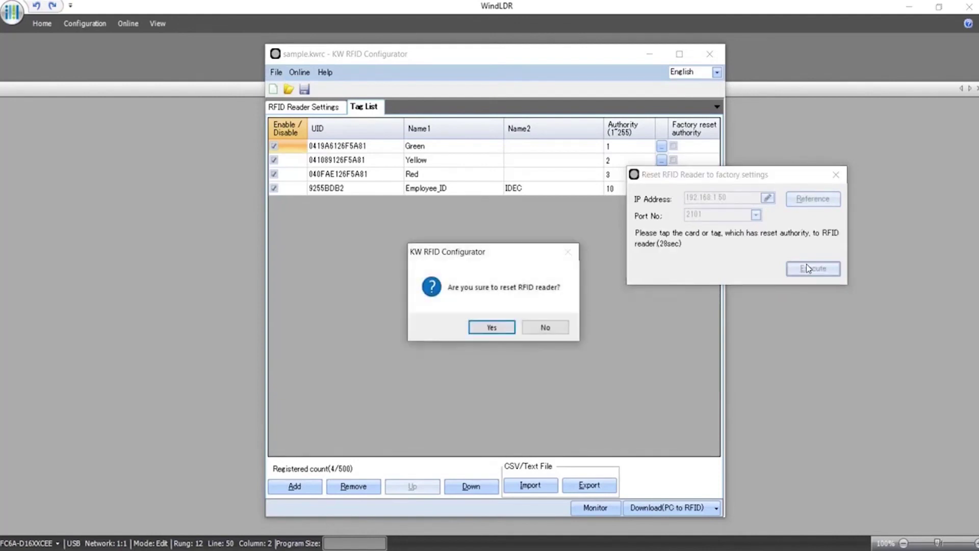
pyautogui.click(491, 328)
pyautogui.click(562, 328)
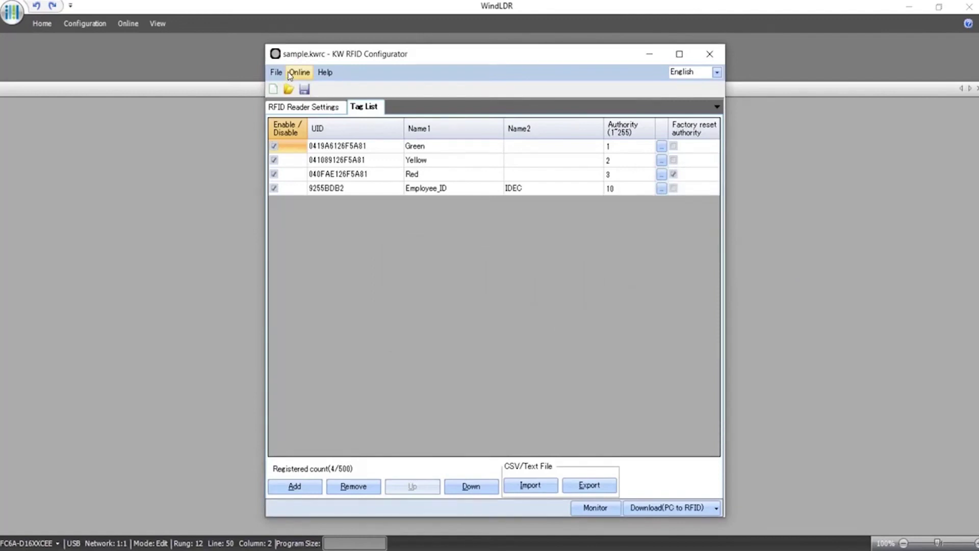
# - Close the configurator, start KW RFID Configurator again and create a new project
pyautogui.click(709, 53)
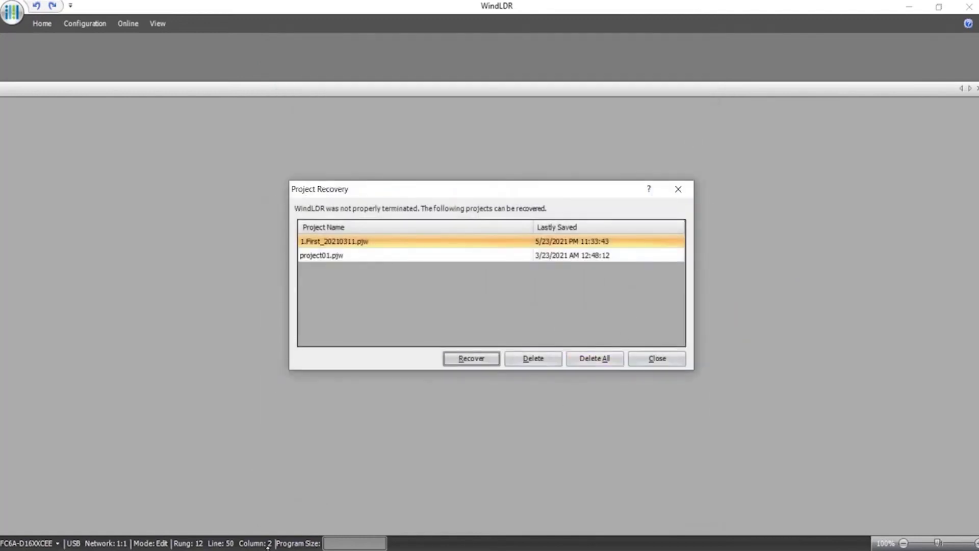
pyautogui.press('super')
pyautogui.write('kw')
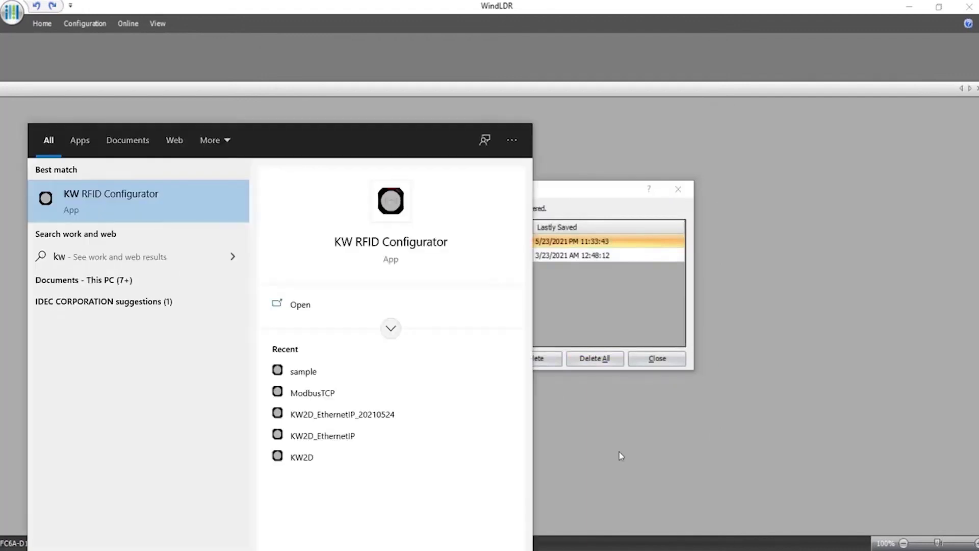
pyautogui.press('Return')
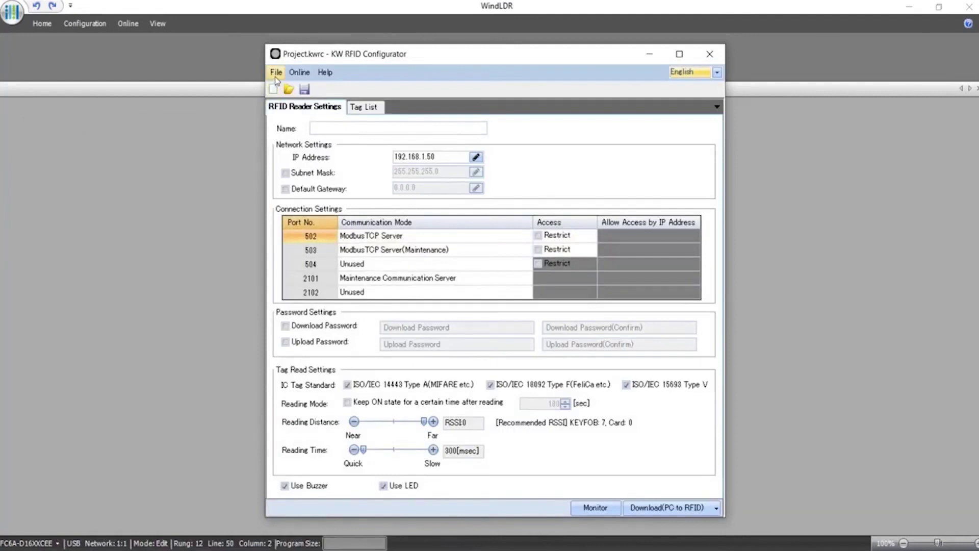
pyautogui.click(275, 76)
pyautogui.click(286, 88)
# - Name the RFID reader KW2D_FC6A_EIP
pyautogui.click(382, 129)
pyautogui.write('KW2D_E')
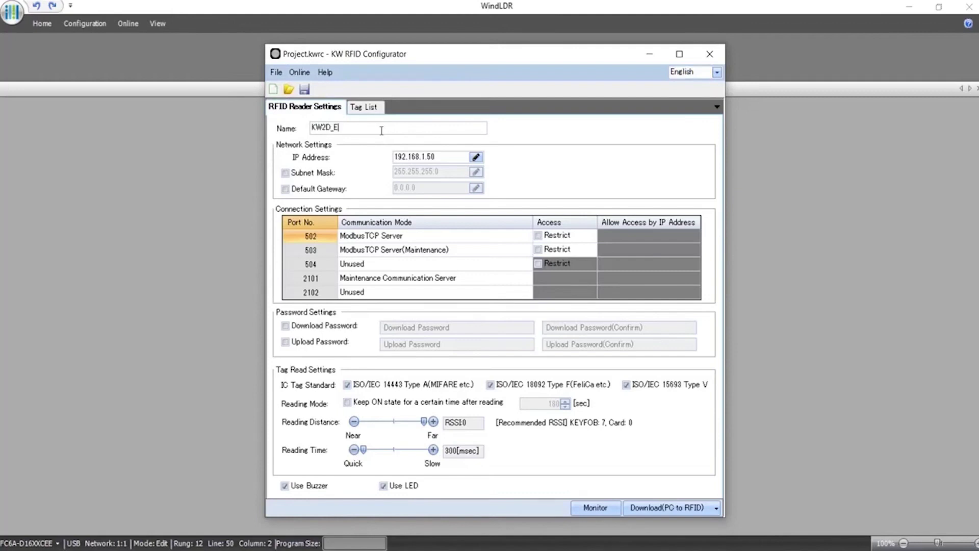
pyautogui.write('the')
pyautogui.press('BackSpace')
pyautogui.press('BackSpace')
pyautogui.press('BackSpace')
pyautogui.press('BackSpace')
pyautogui.write('FC6A_EIP')
# - Set the communication mode of port 502 to EtherNet/IP Adapter
pyautogui.click(449, 159)
pyautogui.click(459, 239)
pyautogui.click(458, 239)
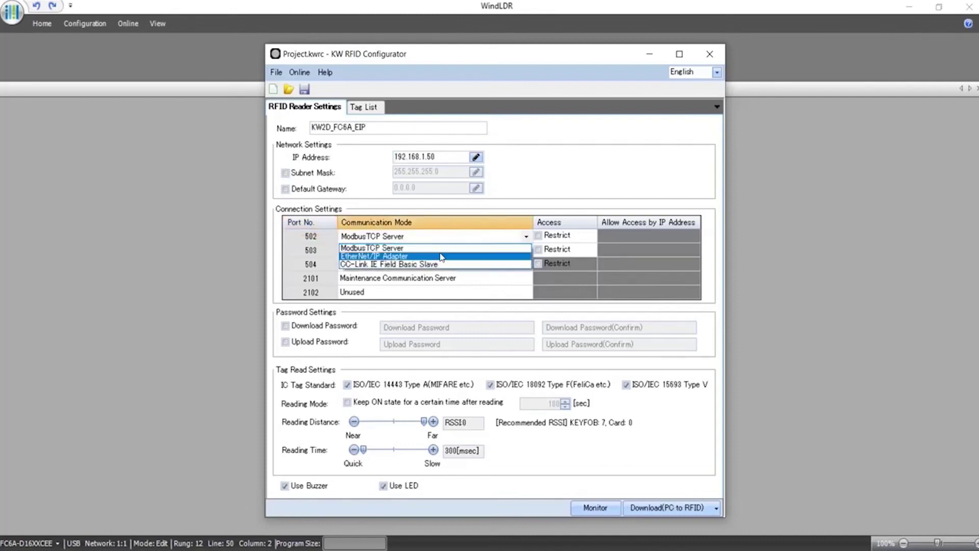
pyautogui.click(430, 257)
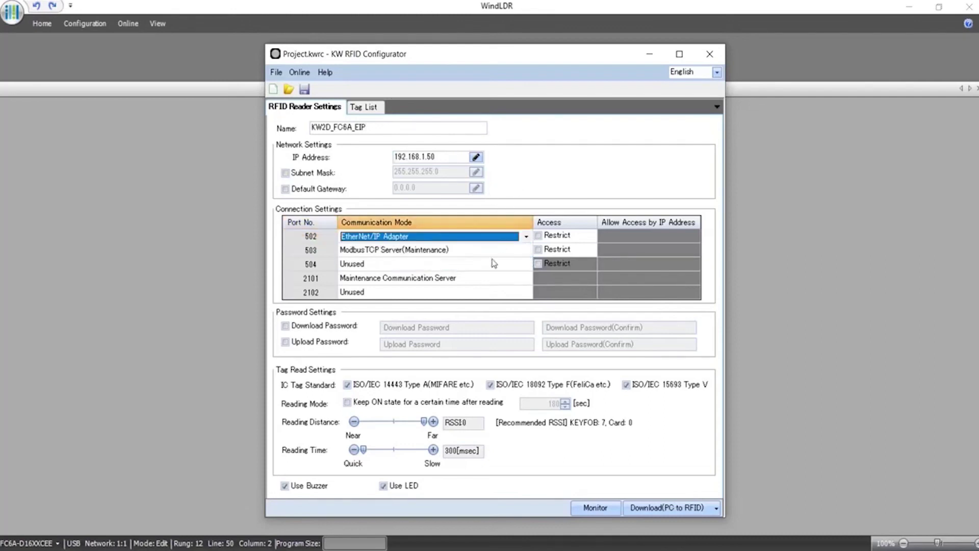
# - Enable keeping the ON state for a certain time after reading and set the duration to 3 seconds
pyautogui.click(457, 407)
pyautogui.click(551, 406)
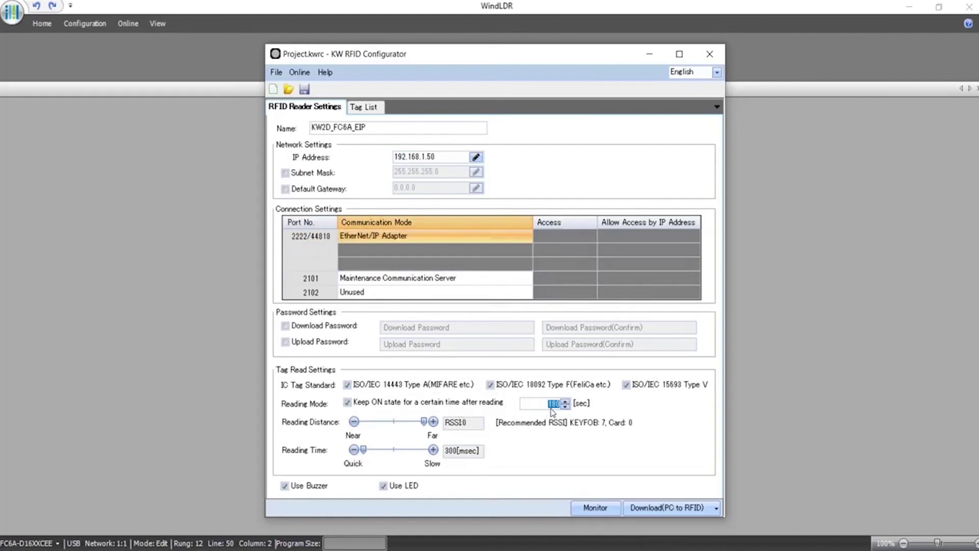
pyautogui.write('3')
# - Monitor the tags read by the RFID reader at 192.168.1.50, port 2101, and save the unregistered UIDs to the tag list
pyautogui.click(364, 107)
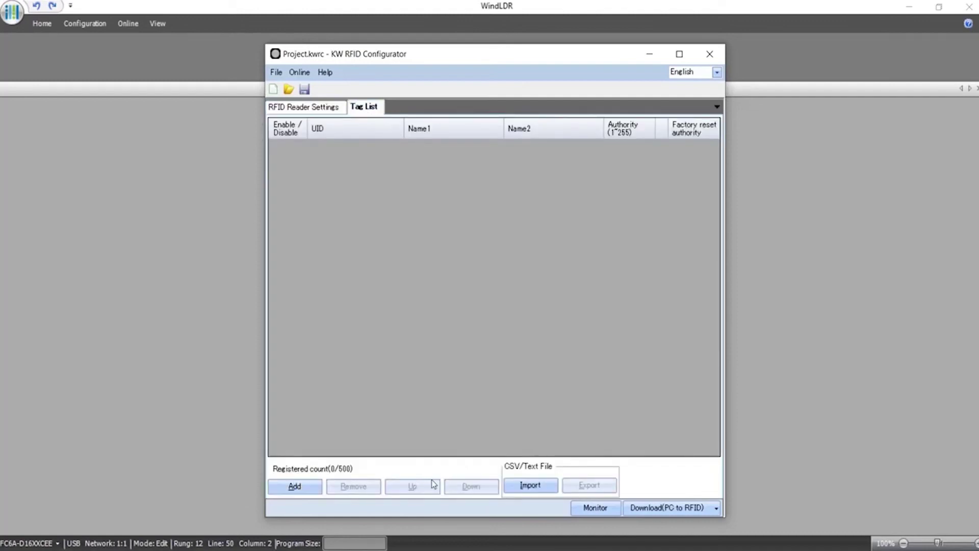
pyautogui.click(595, 507)
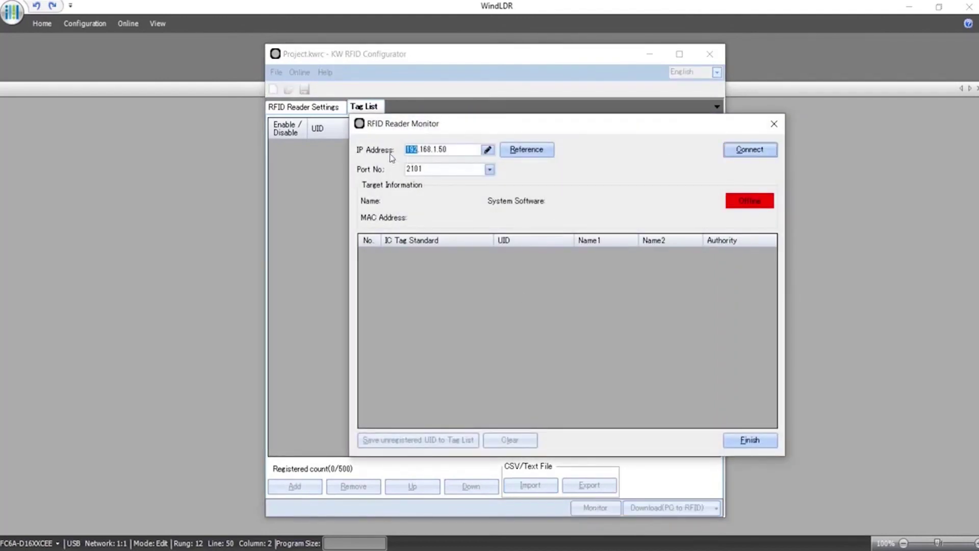
pyautogui.click(750, 149)
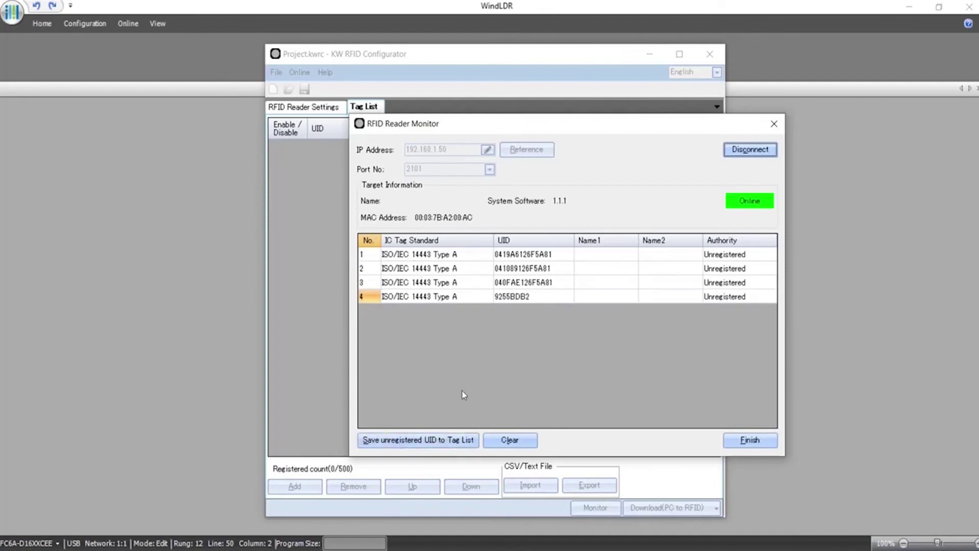
pyautogui.click(413, 440)
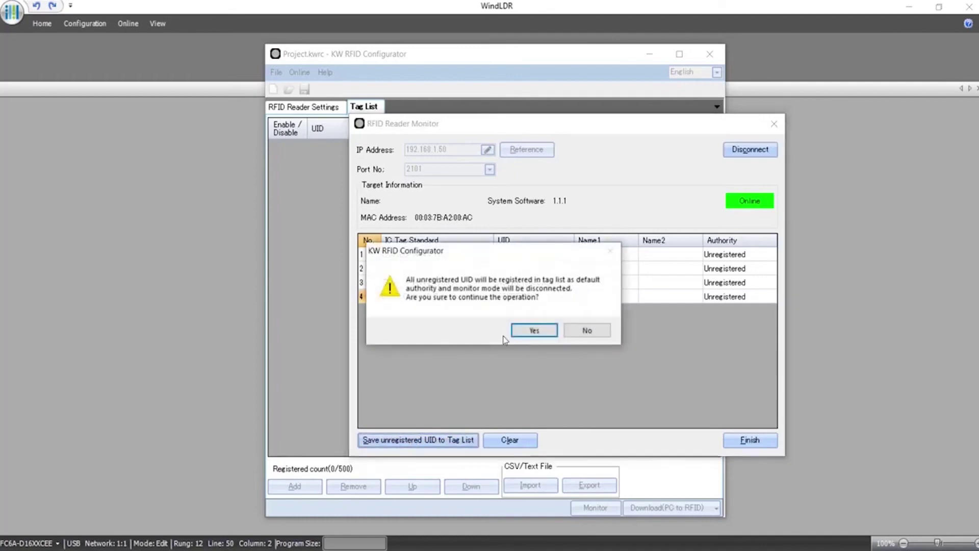
pyautogui.click(527, 332)
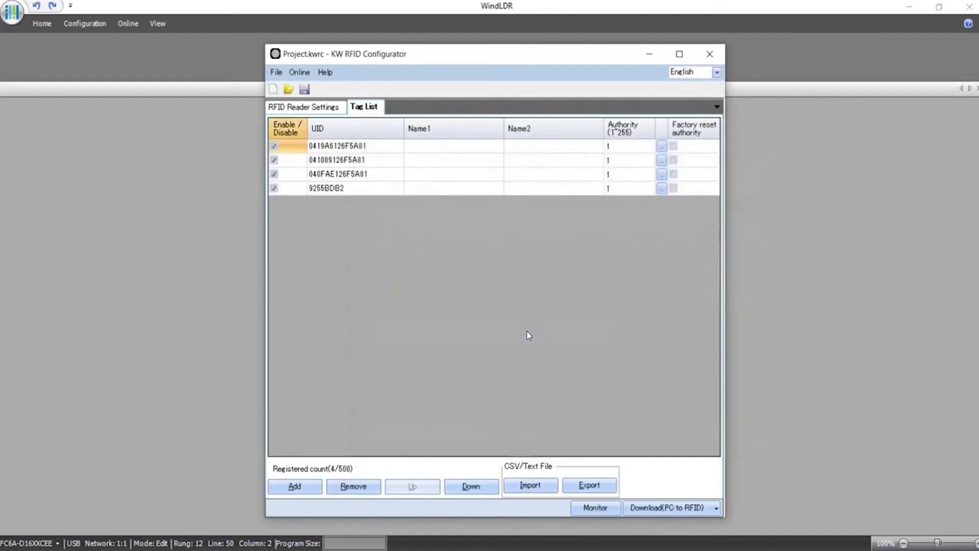
# - Enter Green, Yello and Red as Name1 of the first three tags in the list
pyautogui.click(418, 148)
pyautogui.click(418, 150)
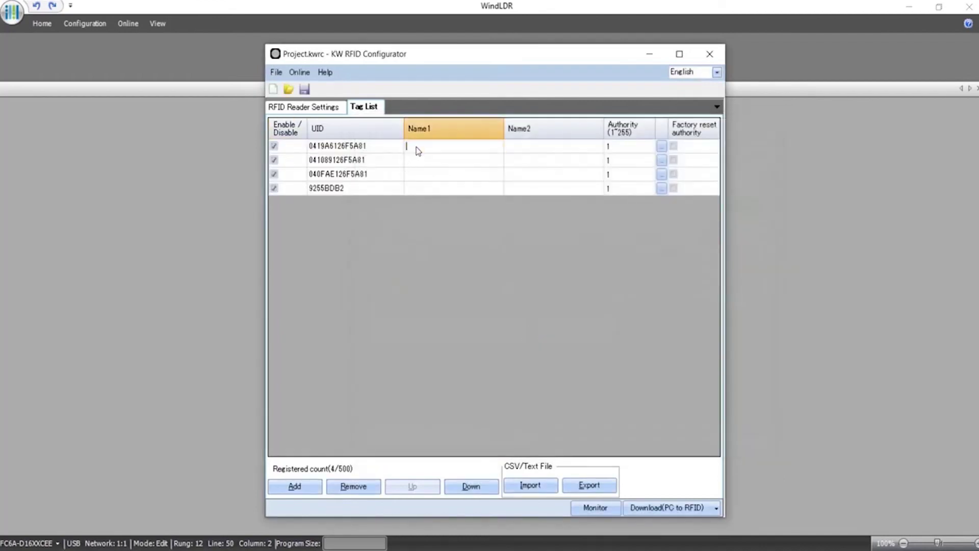
pyautogui.write('Green')
pyautogui.click(423, 163)
pyautogui.write('llo')
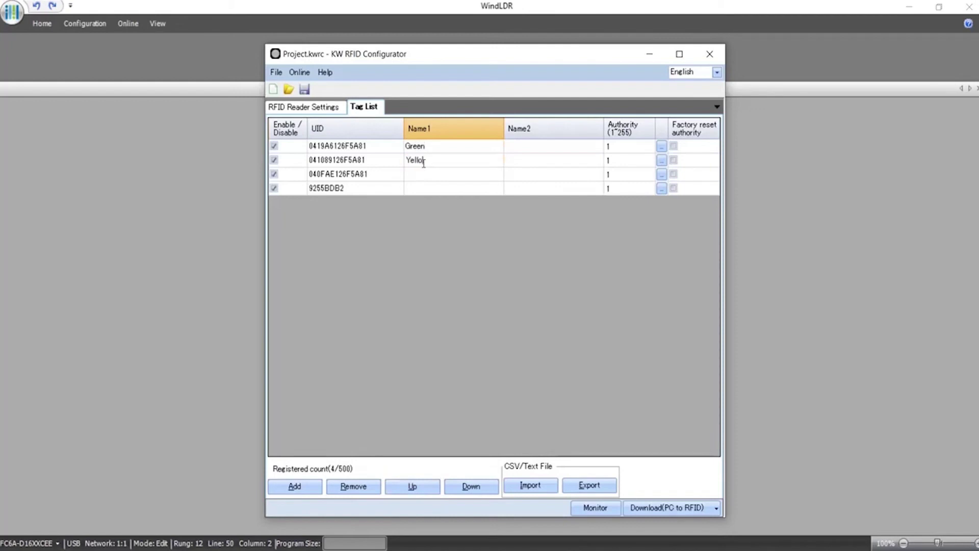
pyautogui.click(433, 175)
pyautogui.write('Red')
# - Enter ID as Name1 and IDEC as Name2 of the fourth tag
pyautogui.click(442, 191)
pyautogui.click(442, 191)
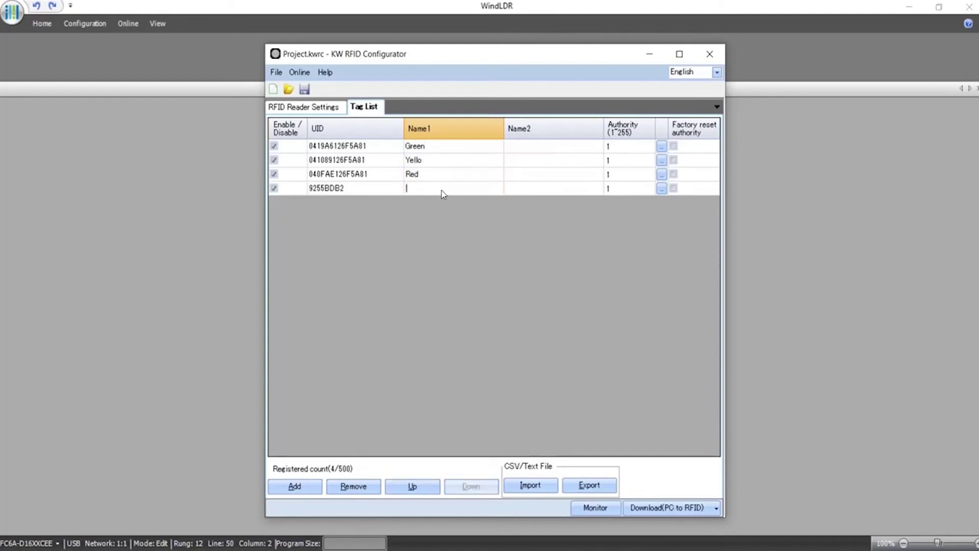
pyautogui.write('ID')
pyautogui.click(531, 190)
pyautogui.click(530, 190)
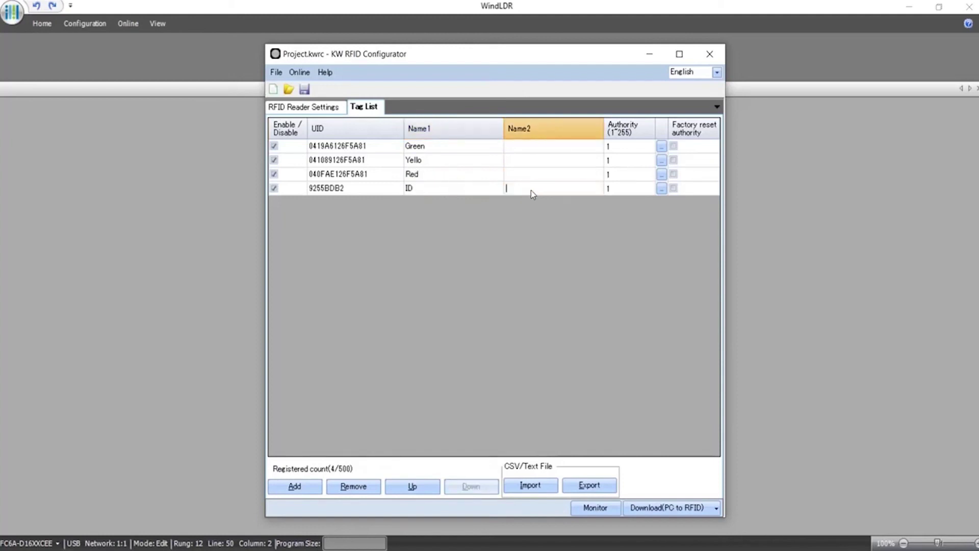
pyautogui.write('IDEC')
# - Set the authority of the second tag to 2, the third tag to 3 and the fourth tag to 10
pyautogui.click(638, 160)
pyautogui.click(642, 160)
pyautogui.click(648, 160)
pyautogui.click(647, 174)
pyautogui.click(648, 174)
pyautogui.click(648, 174)
pyautogui.click(644, 187)
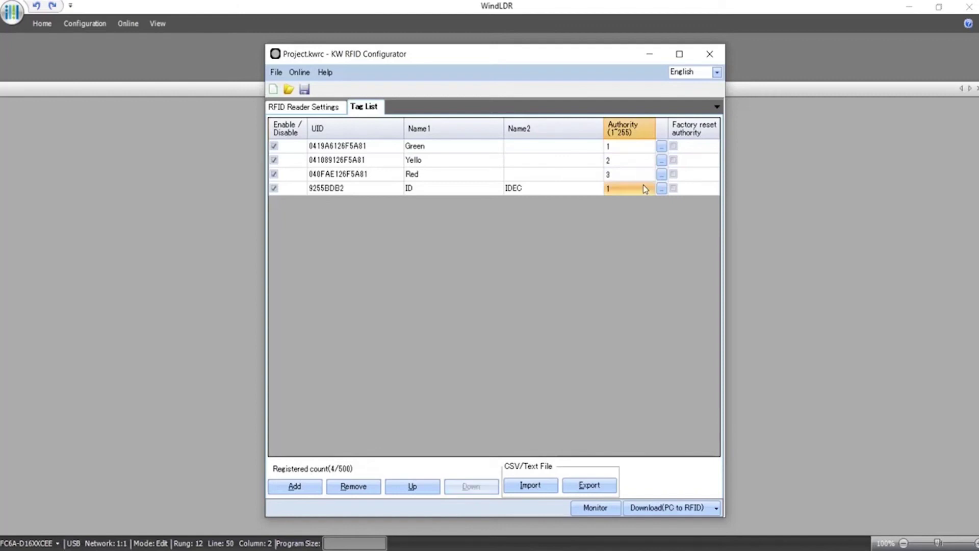
pyautogui.click(637, 187)
pyautogui.write('10')
# - Correct the second tag's Name1 to Yellow and give the Green tag factory reset authority
pyautogui.click(459, 160)
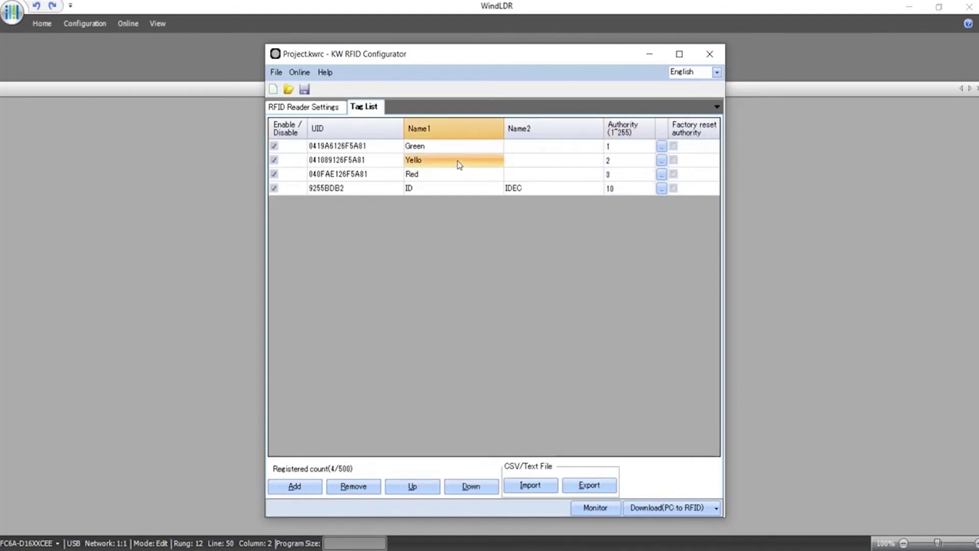
pyautogui.click(458, 161)
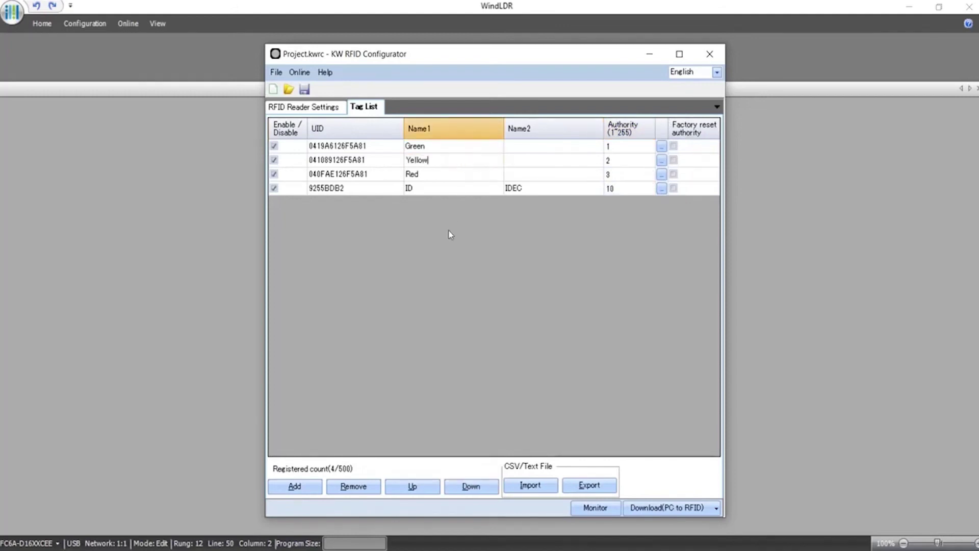
pyautogui.click(674, 146)
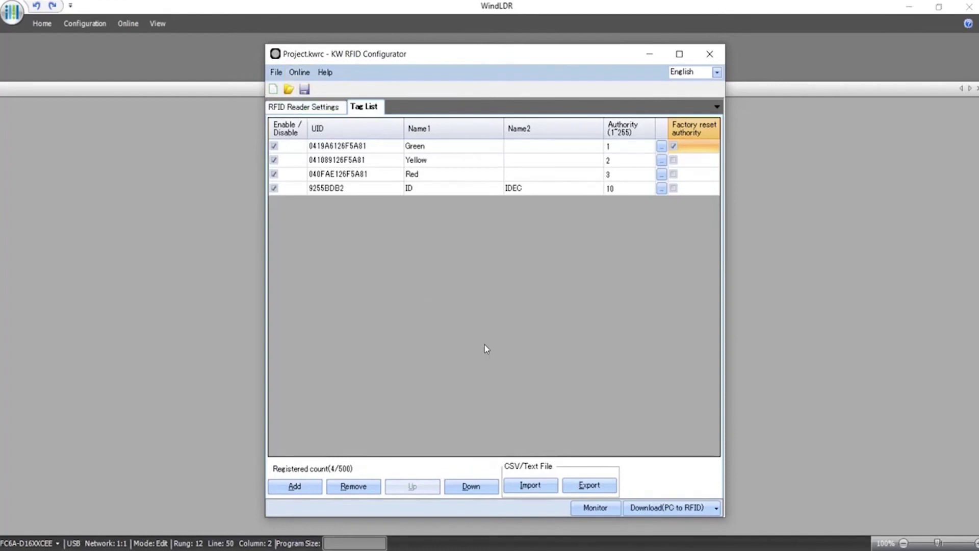
# - Download all settings to the RFID reader at 192.168.1.50 over port 2101
pyautogui.click(658, 508)
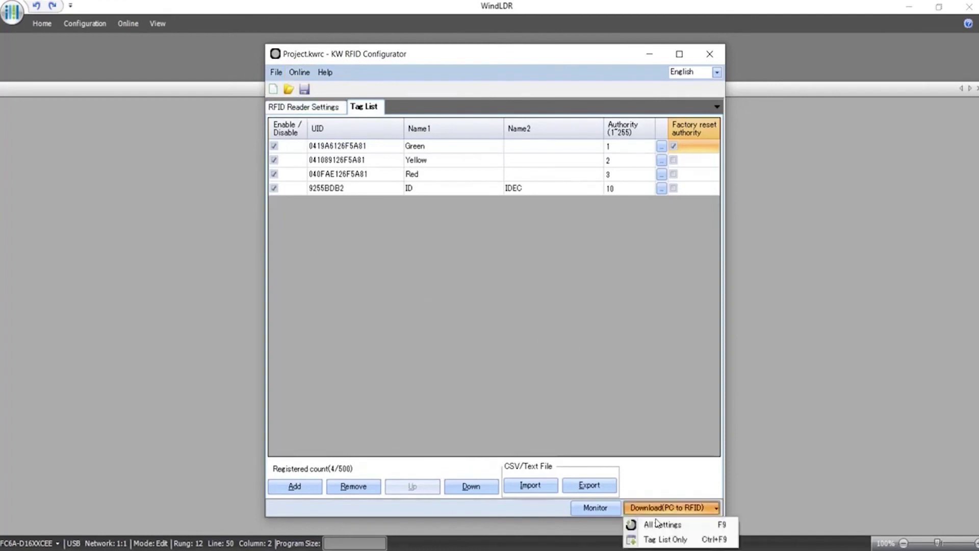
pyautogui.click(398, 291)
pyautogui.click(299, 72)
pyautogui.moveTo(312, 90)
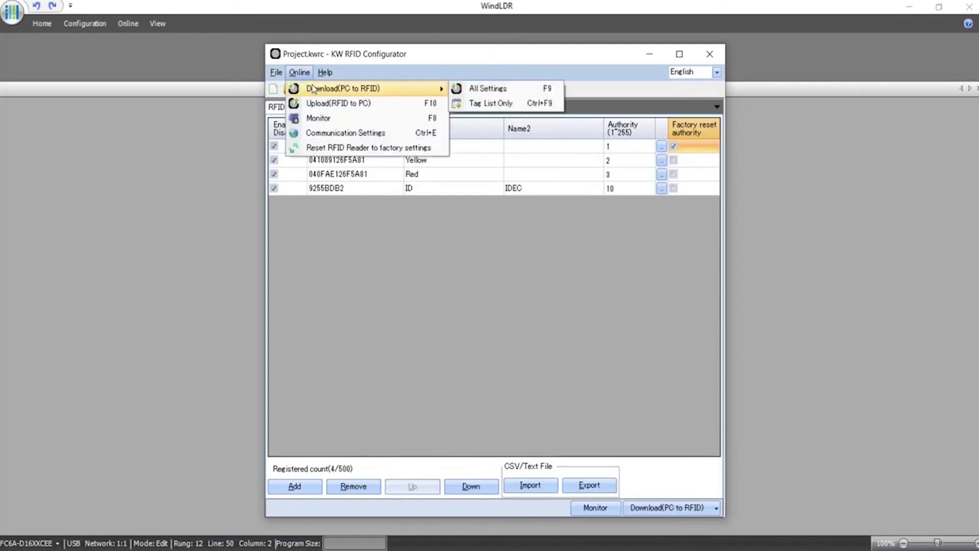
pyautogui.click(472, 90)
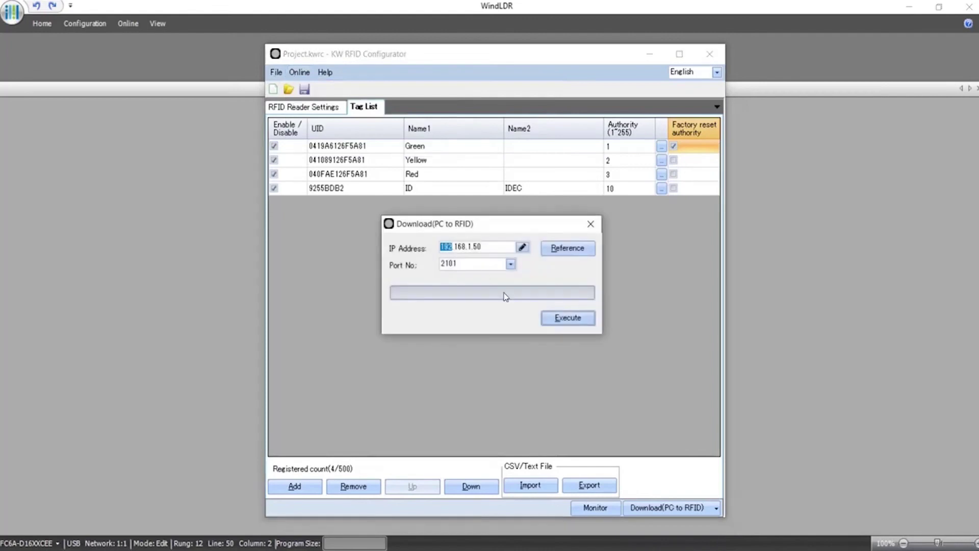
pyautogui.click(551, 319)
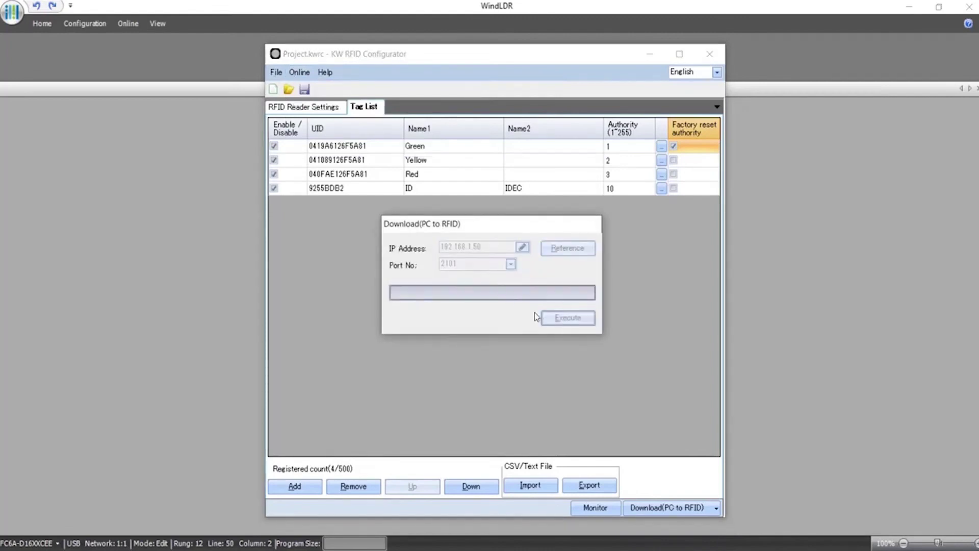
# - Finish the reader download, close the RFID configurator and dismiss the project recovery list without recovering anything
pyautogui.click(527, 327)
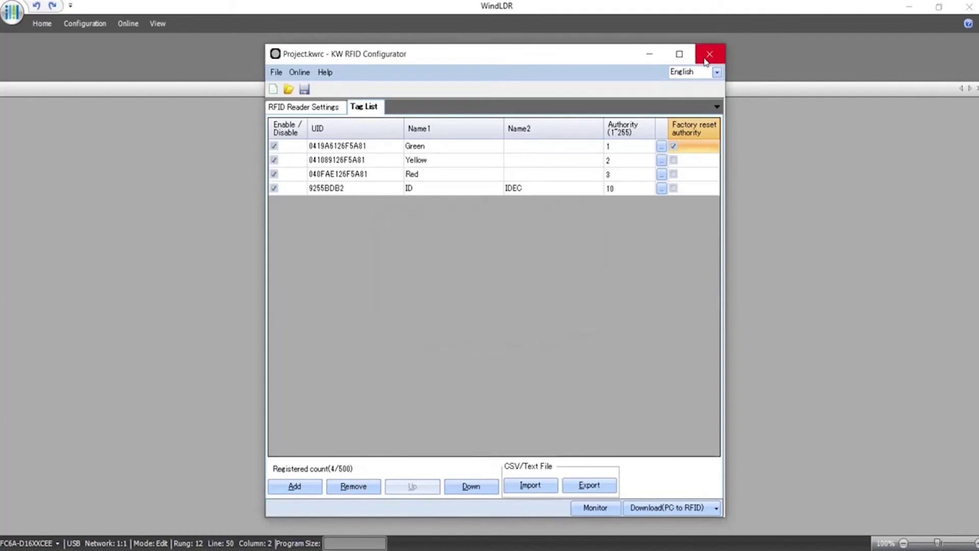
pyautogui.click(705, 60)
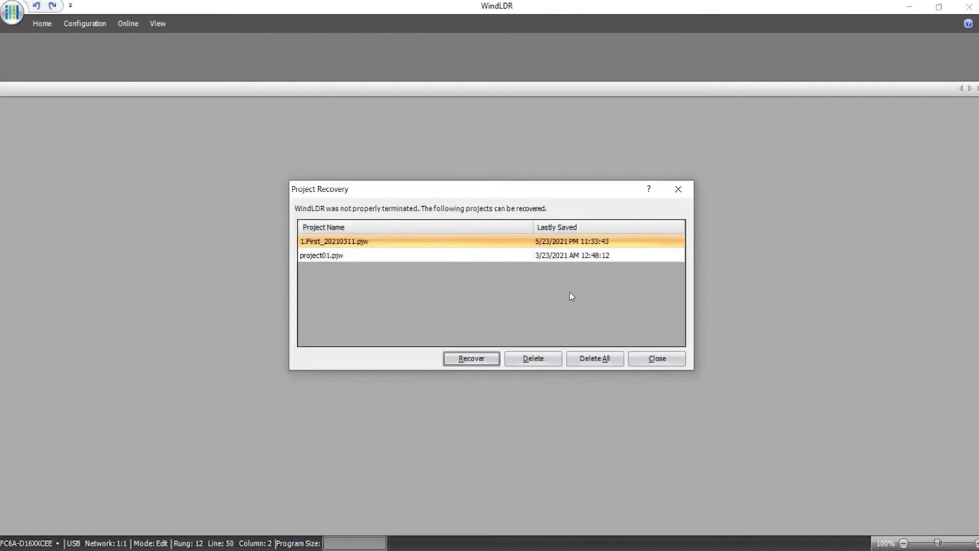
pyautogui.click(656, 359)
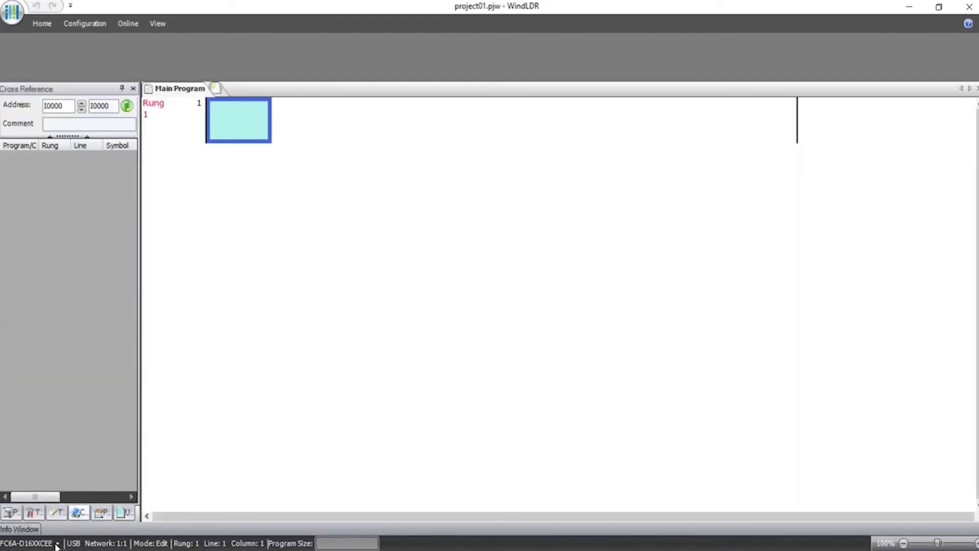
# - Check the FC6A-D16XXCEE entry in the PLC type selection and bring up the project tree
pyautogui.click(56, 545)
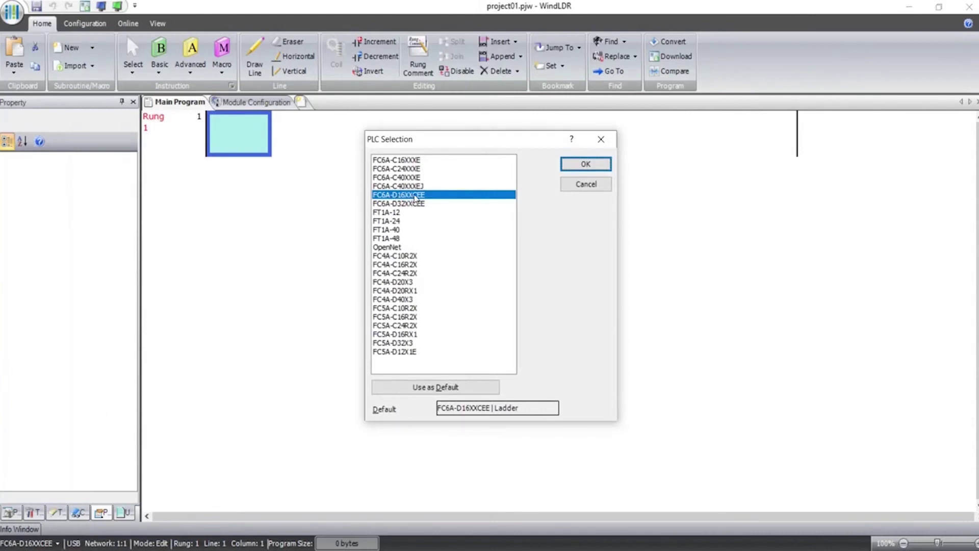
pyautogui.click(607, 145)
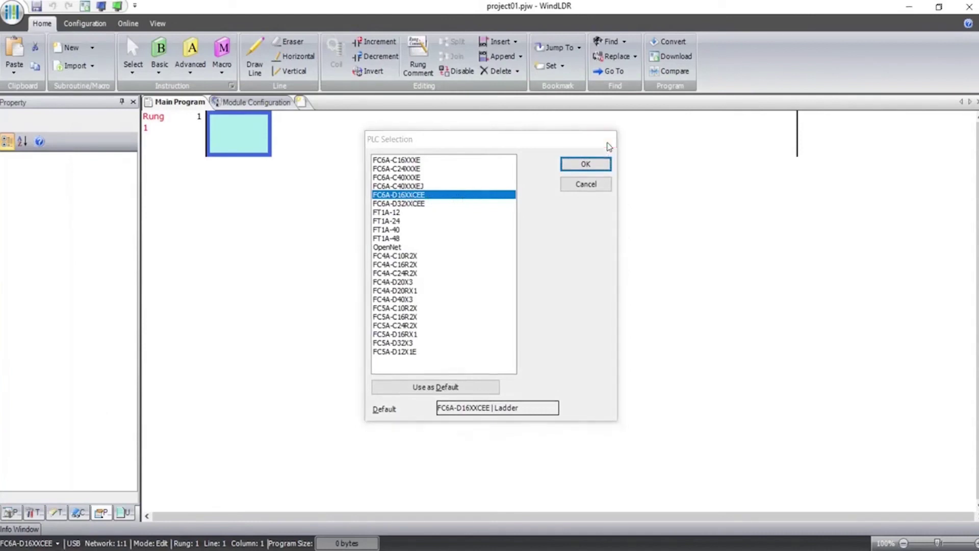
pyautogui.click(8, 514)
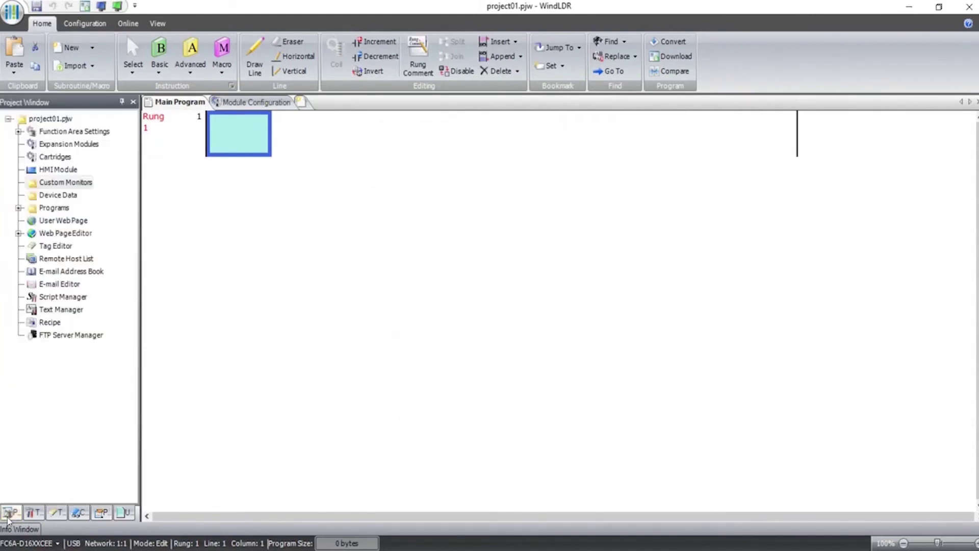
# - Set the IP address of the PLC's Ethernet Port 1 to 192.168.1.7
pyautogui.click(96, 23)
pyautogui.click(403, 52)
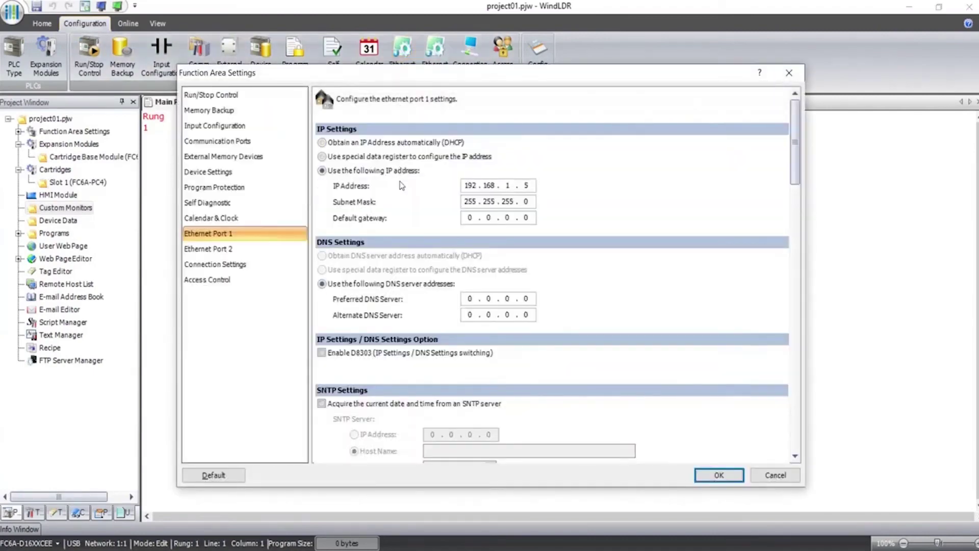
pyautogui.doubleClick(533, 185)
pyautogui.write('7')
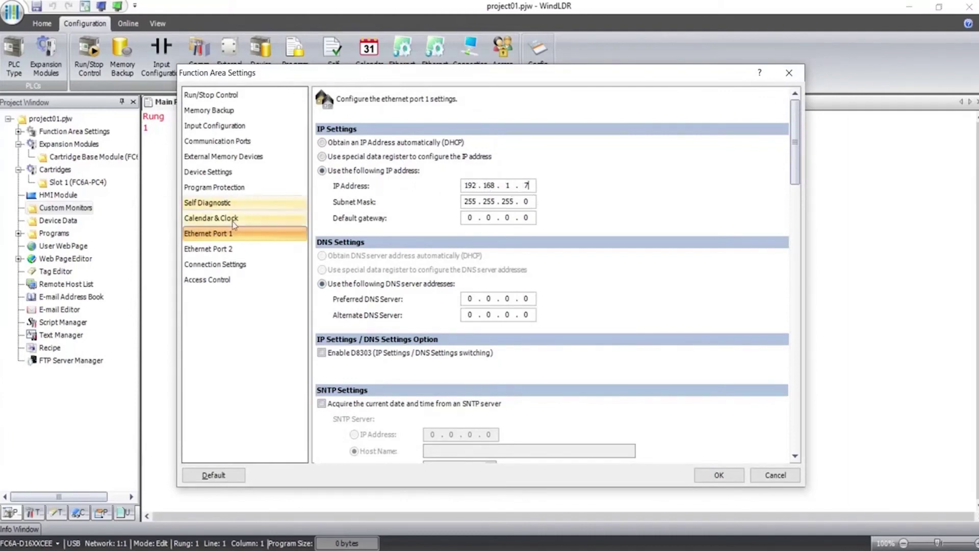
# - Enable EtherNet/IP on Ethernet Port 2 and open its EtherNet/IP configuration
pyautogui.click(224, 248)
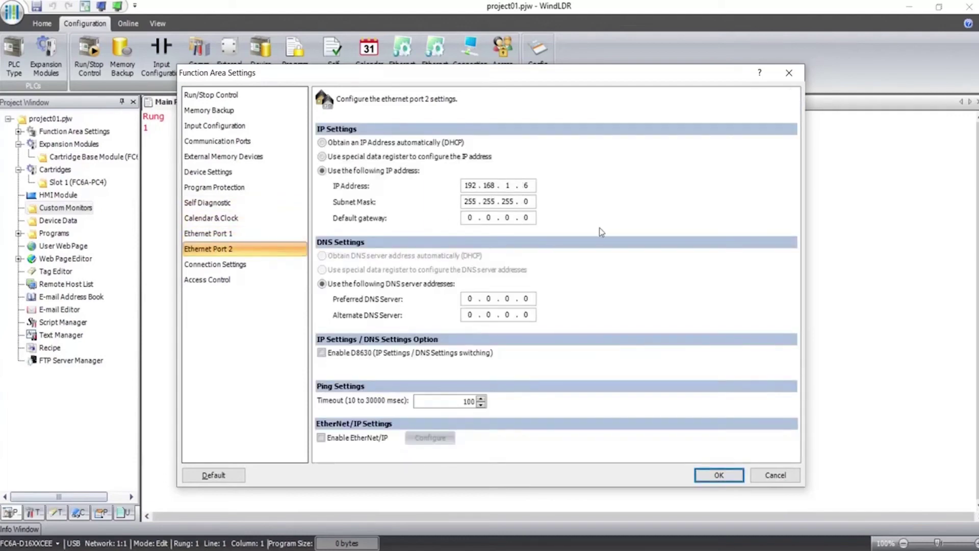
pyautogui.click(321, 437)
pyautogui.click(430, 437)
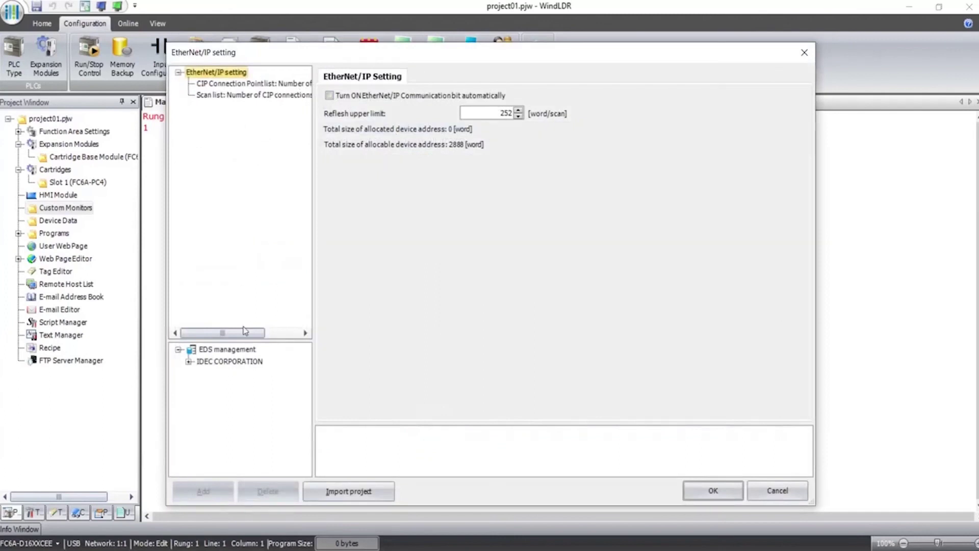
# - Add the IDEC KW2D-Rx100Q4E(1.2) device to the scan list and enable automatic turn-on of the EtherNet/IP communication bit
pyautogui.click(188, 361)
pyautogui.moveTo(231, 451); pyautogui.dragTo(212, 116)
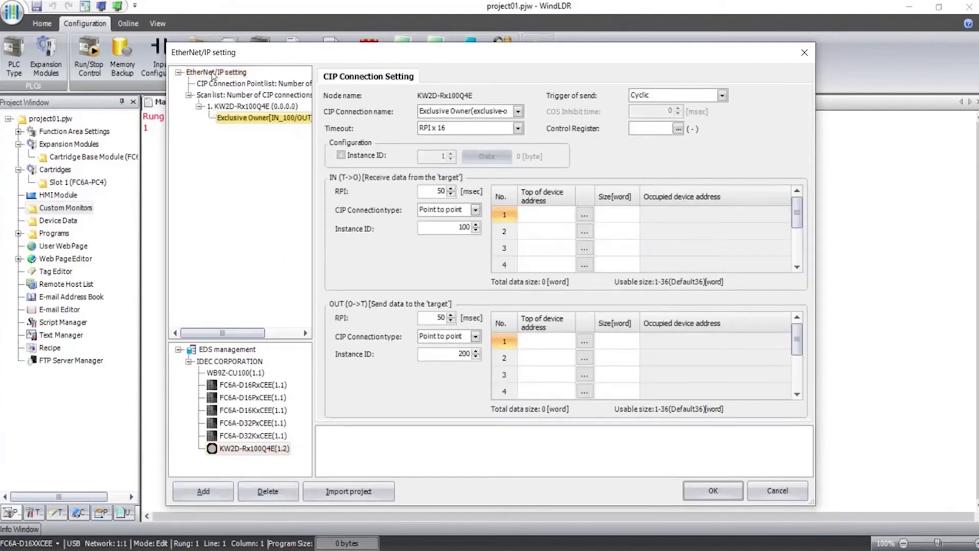
pyautogui.click(213, 75)
pyautogui.click(339, 96)
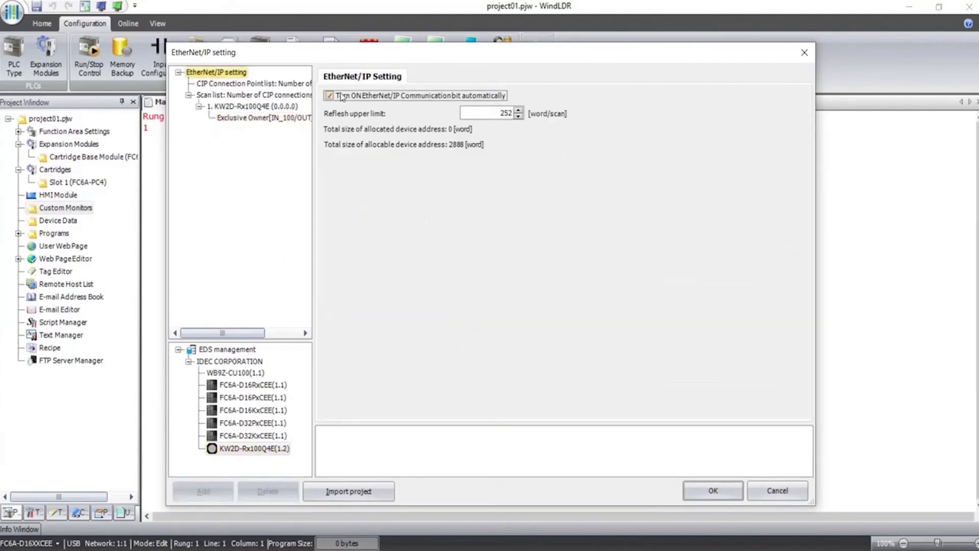
# - Set the KW2D-Rx100Q4E target's IP address to 192.168.1.50 and open its Exclusive Owner connection settings
pyautogui.click(228, 109)
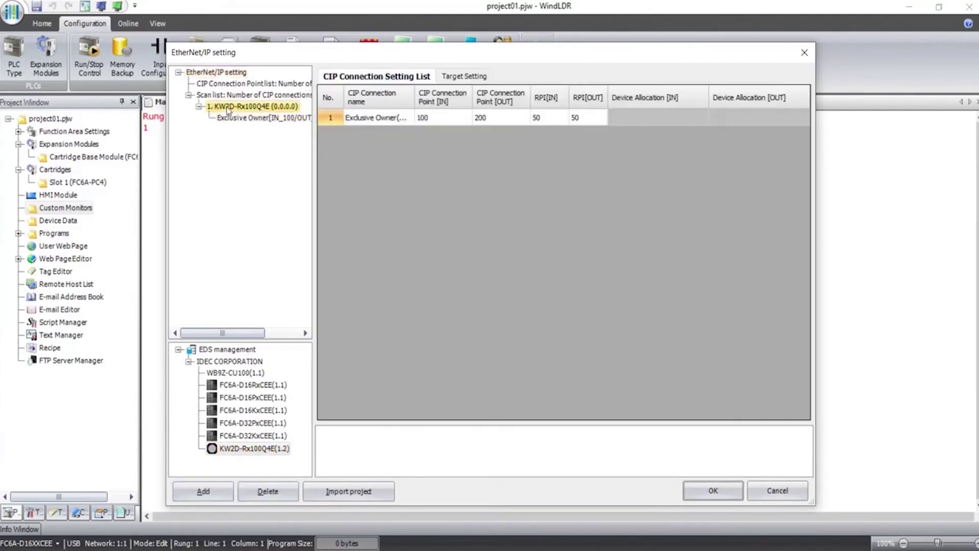
pyautogui.click(231, 120)
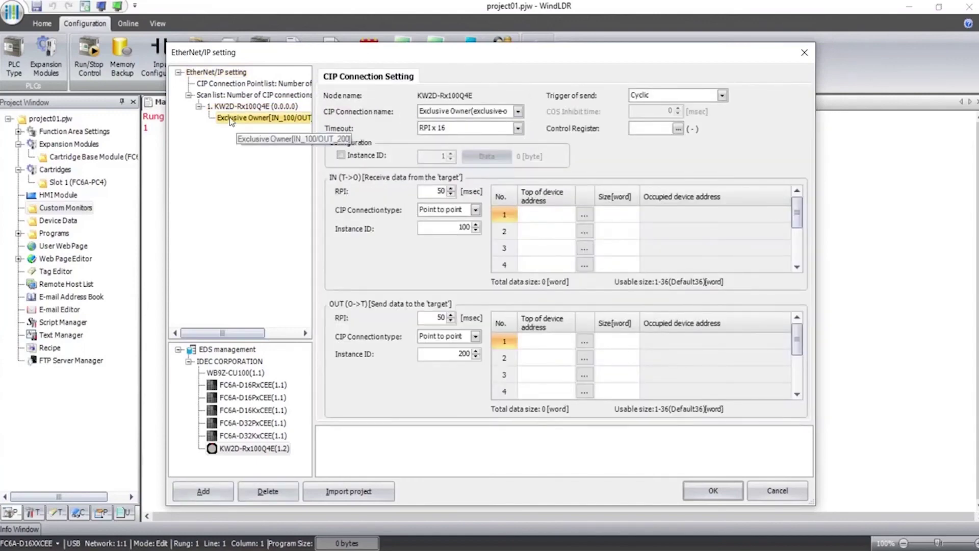
pyautogui.click(224, 109)
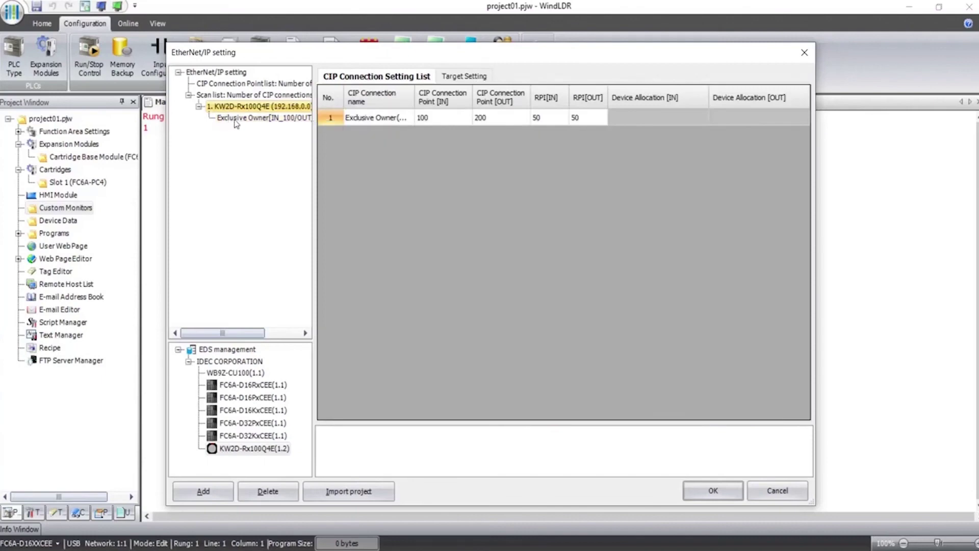
pyautogui.click(452, 77)
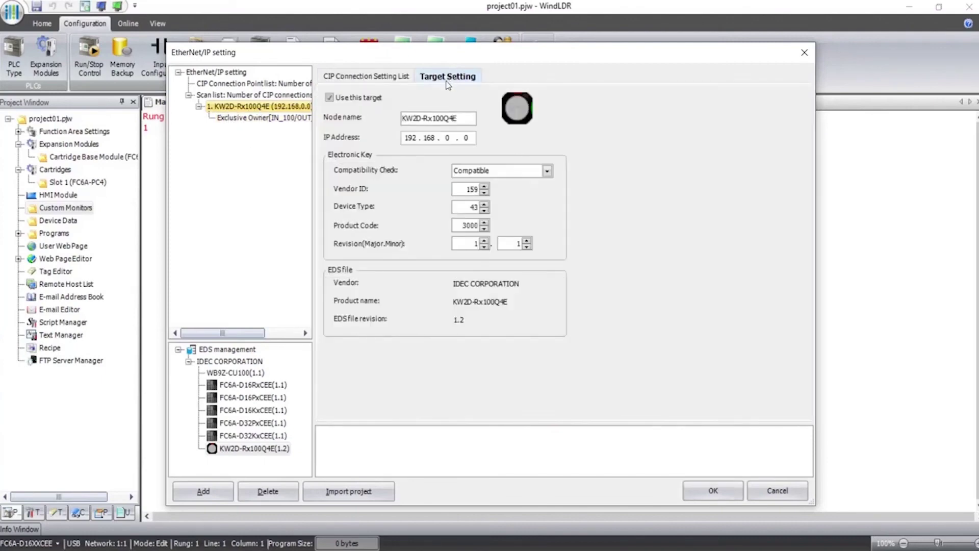
pyautogui.click(450, 140)
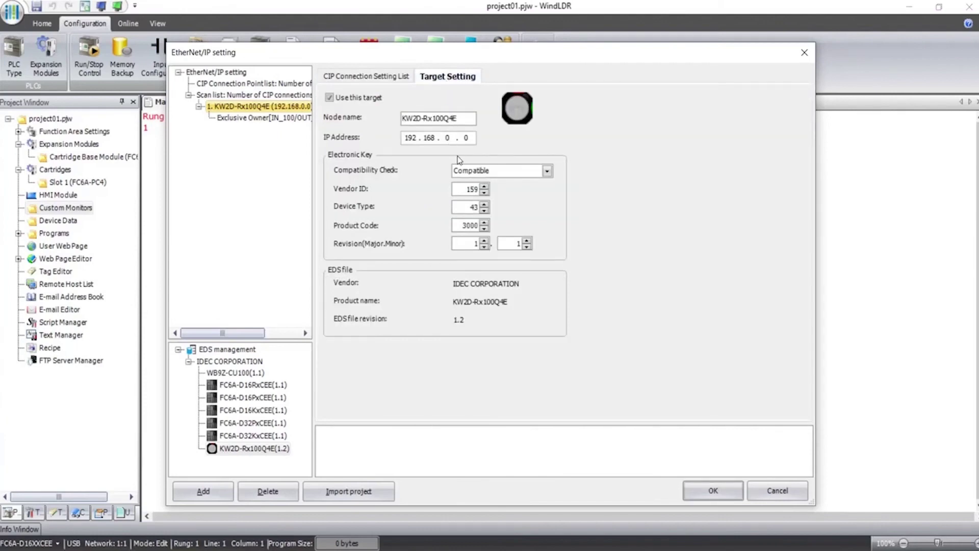
pyautogui.doubleClick(466, 138)
pyautogui.write('5')
pyautogui.click(281, 121)
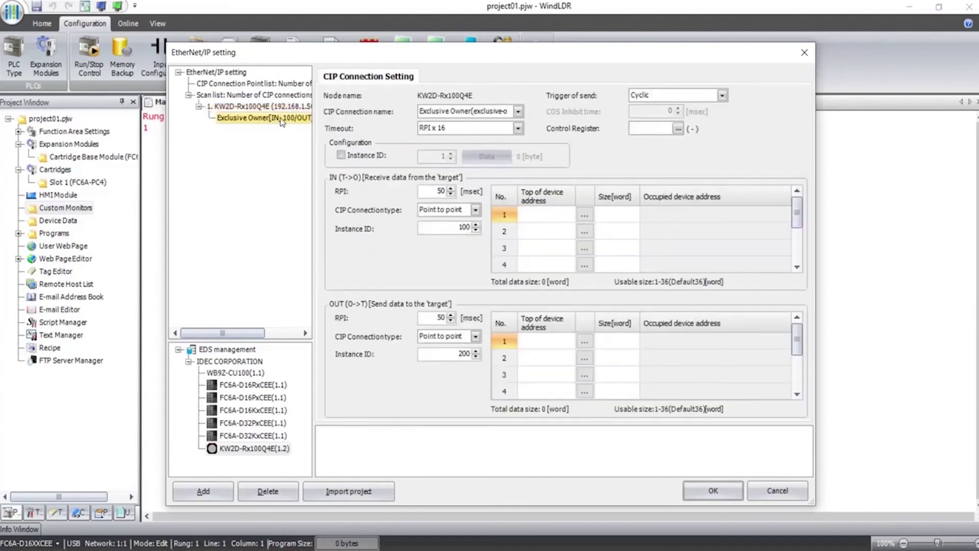
# - Try the Input Only and Listen Only CIP connection names and return the connection to Exclusive Owner
pyautogui.click(503, 112)
pyautogui.click(502, 112)
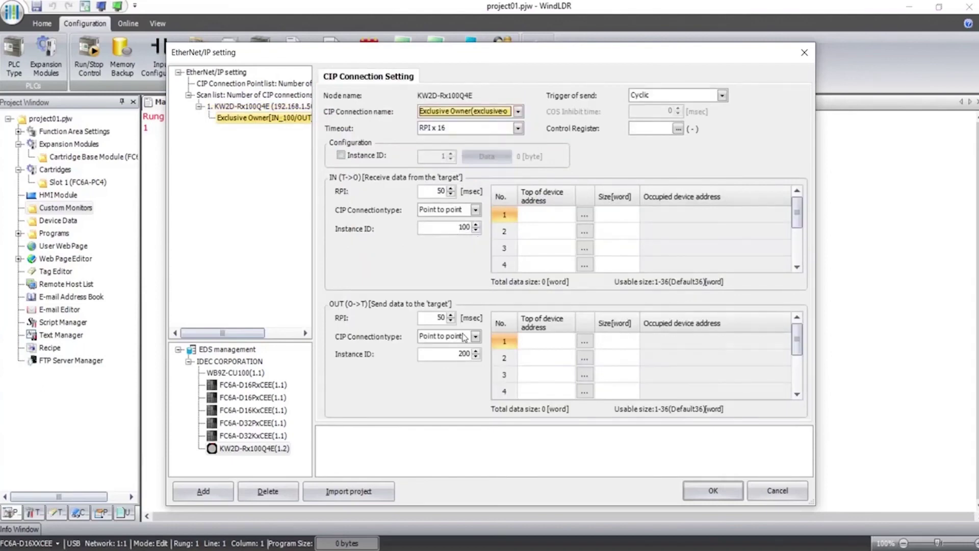
pyautogui.click(506, 112)
pyautogui.click(493, 138)
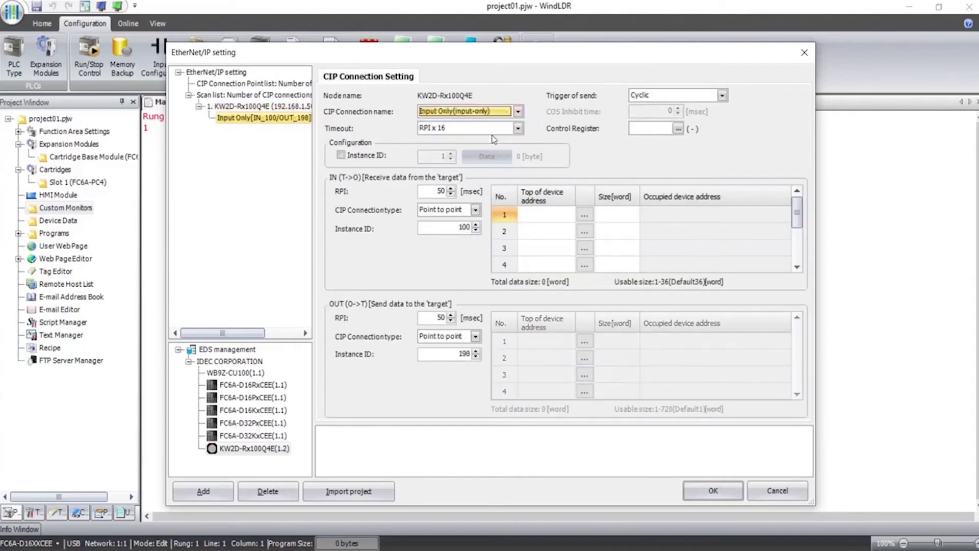
pyautogui.click(517, 112)
pyautogui.click(499, 143)
pyautogui.click(517, 112)
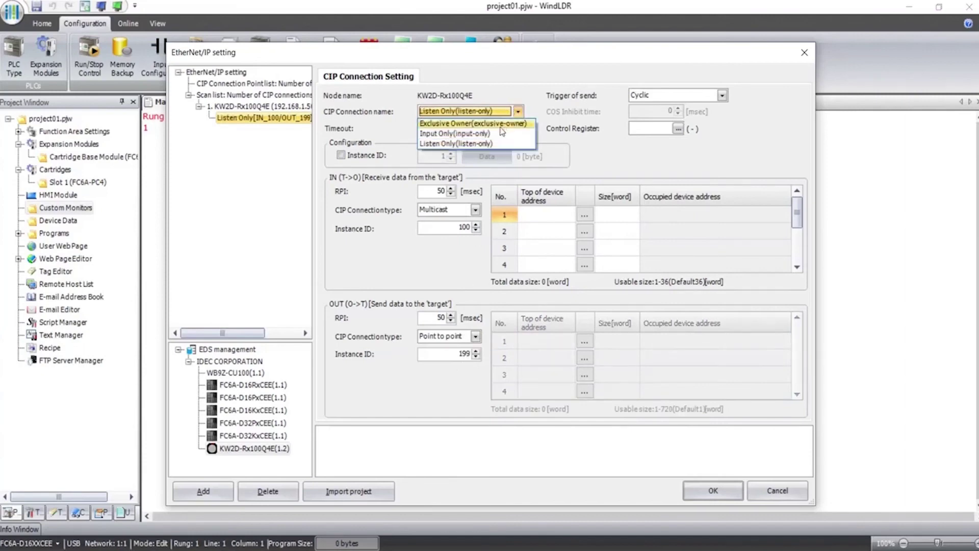
pyautogui.click(492, 124)
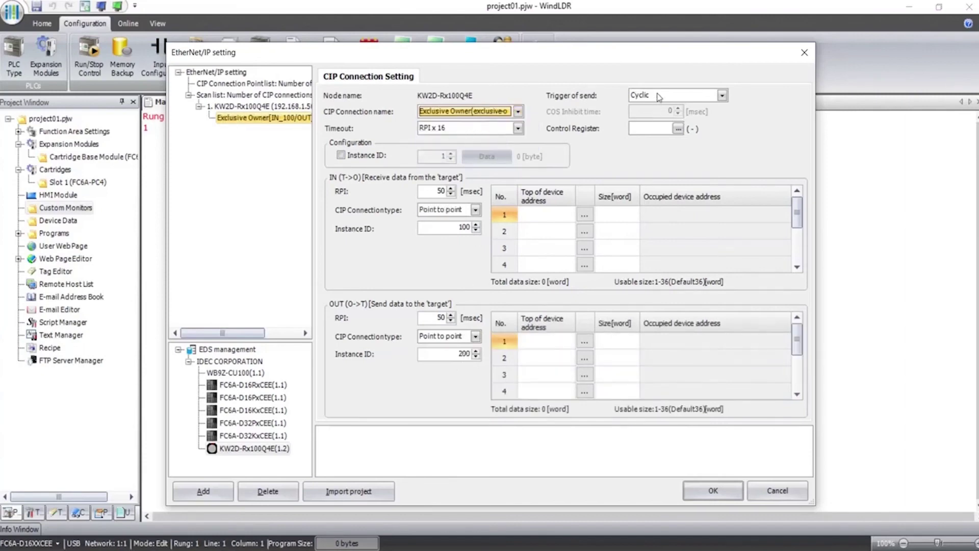
# - Assign D0080 as the control register, D0500 as the first IN device address and D0550 as the first OUT device address
pyautogui.click(653, 128)
pyautogui.write('d80')
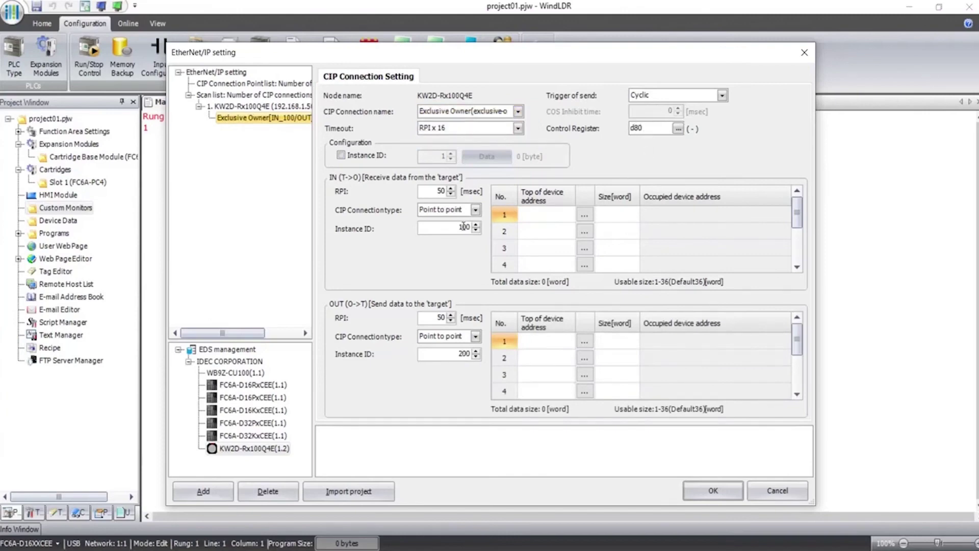
pyautogui.click(533, 214)
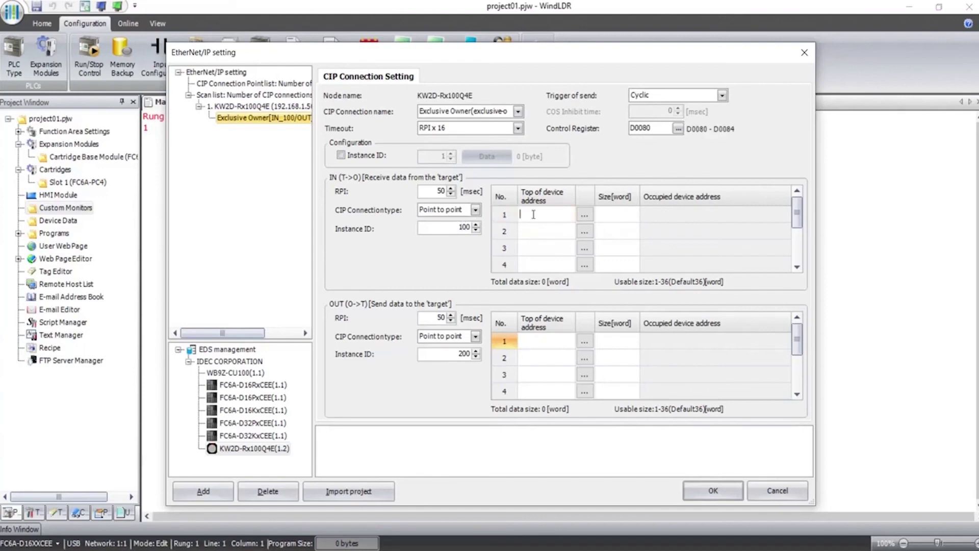
pyautogui.write('D500')
pyautogui.click(531, 340)
pyautogui.write('D0550')
# - Set the first IN and OUT data blocks to 36 words each and accept the EtherNet/IP and function area settings
pyautogui.click(620, 214)
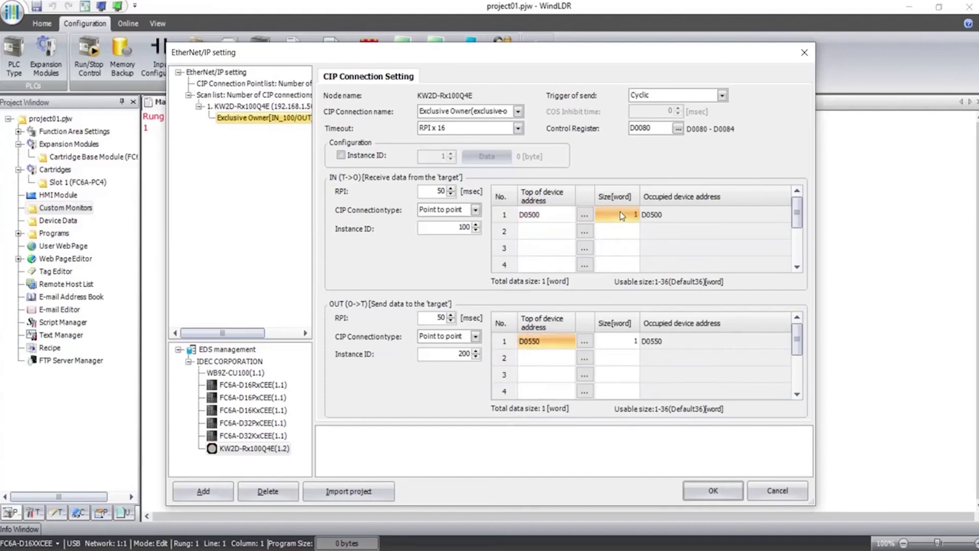
pyautogui.click(620, 213)
pyautogui.click(625, 342)
pyautogui.click(625, 345)
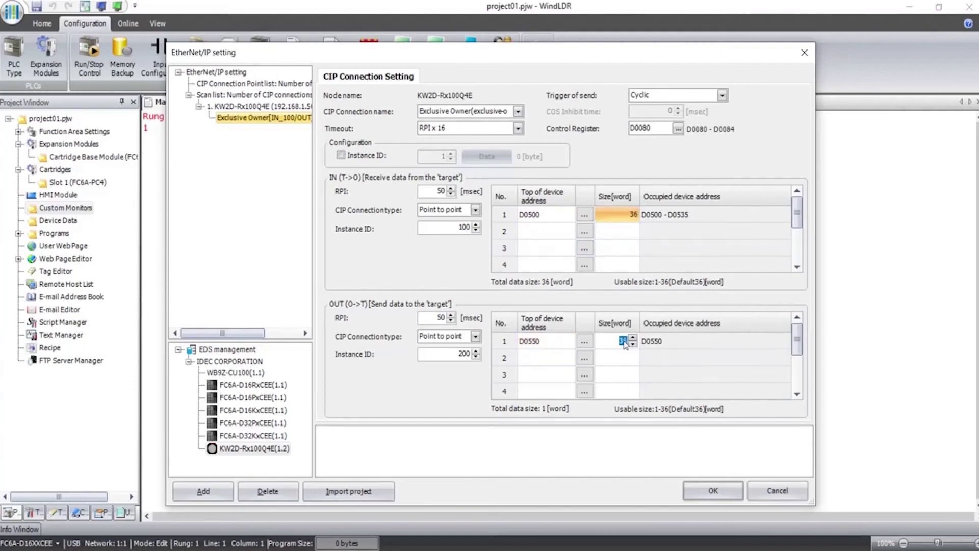
pyautogui.click(618, 232)
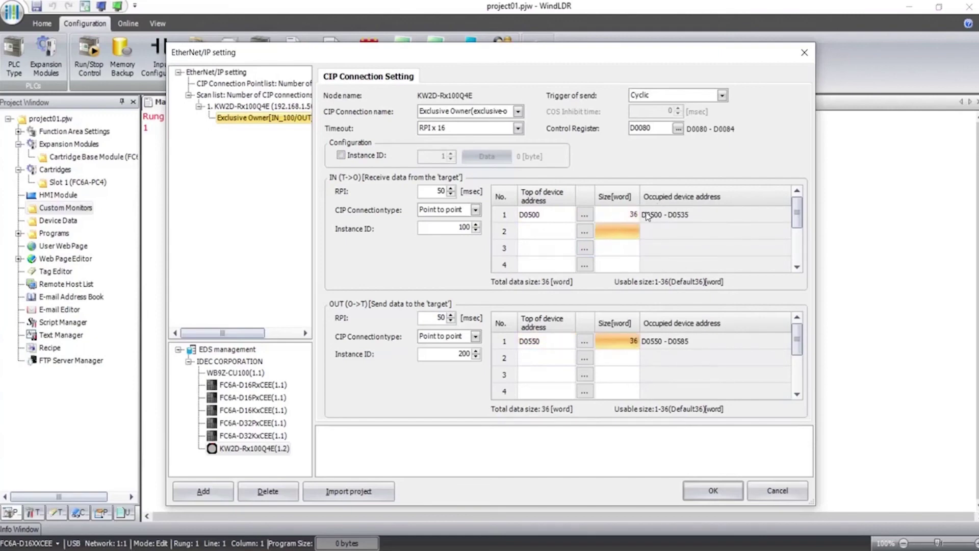
pyautogui.click(699, 490)
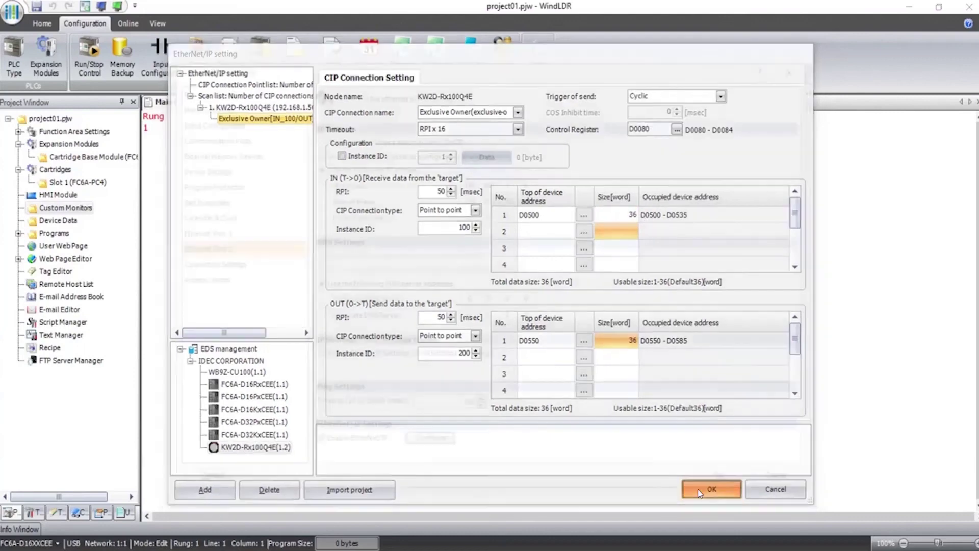
pyautogui.click(700, 473)
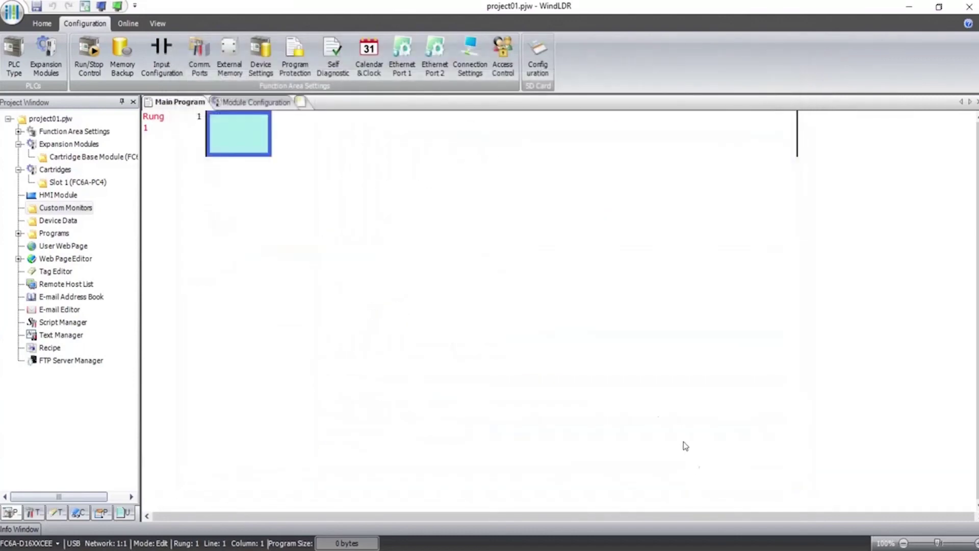
# - Download the user program to the PLC over Ethernet at 192.168.1.7, port 2101
pyautogui.click(123, 24)
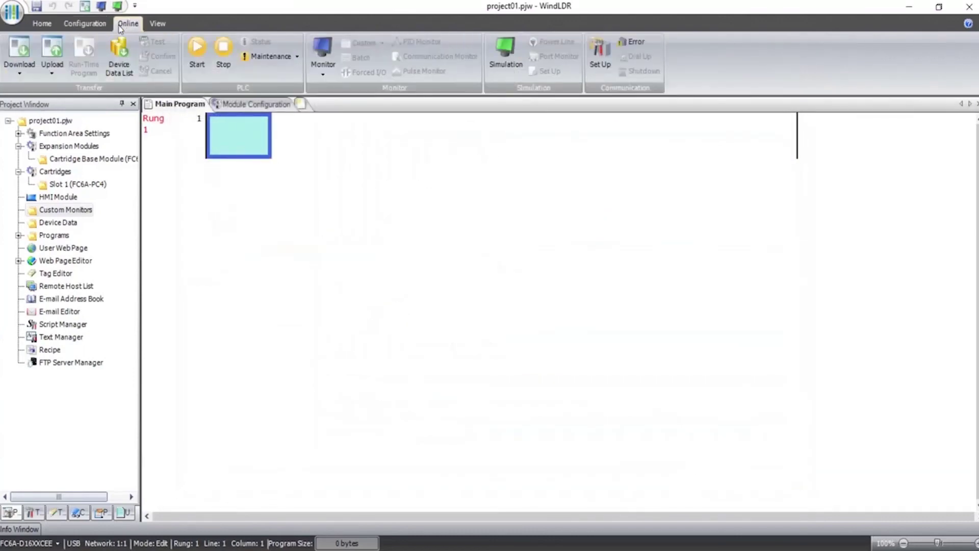
pyautogui.click(18, 45)
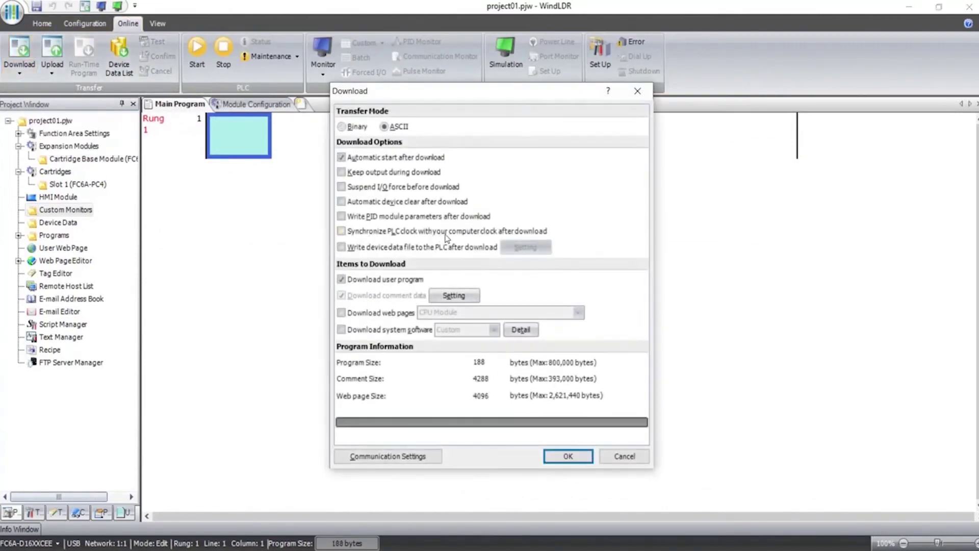
pyautogui.click(385, 456)
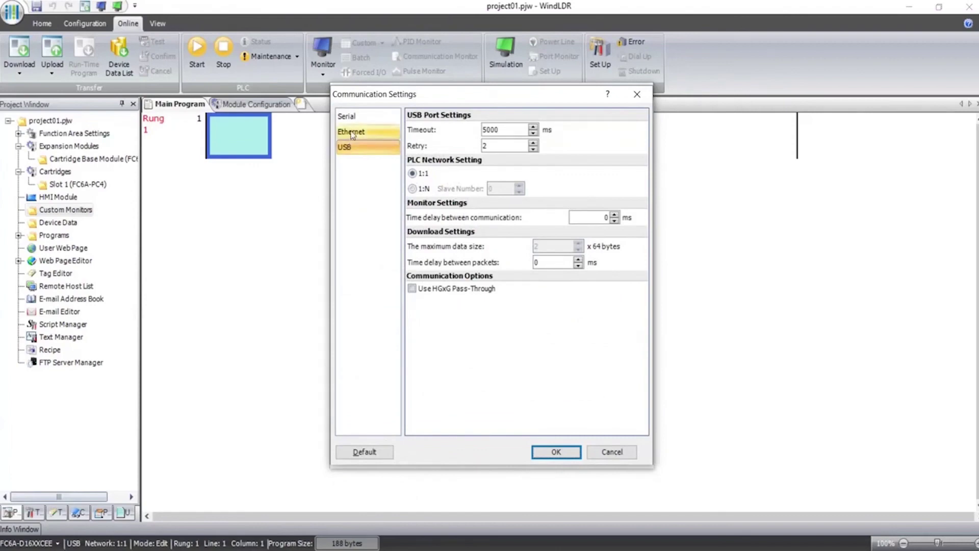
pyautogui.click(351, 132)
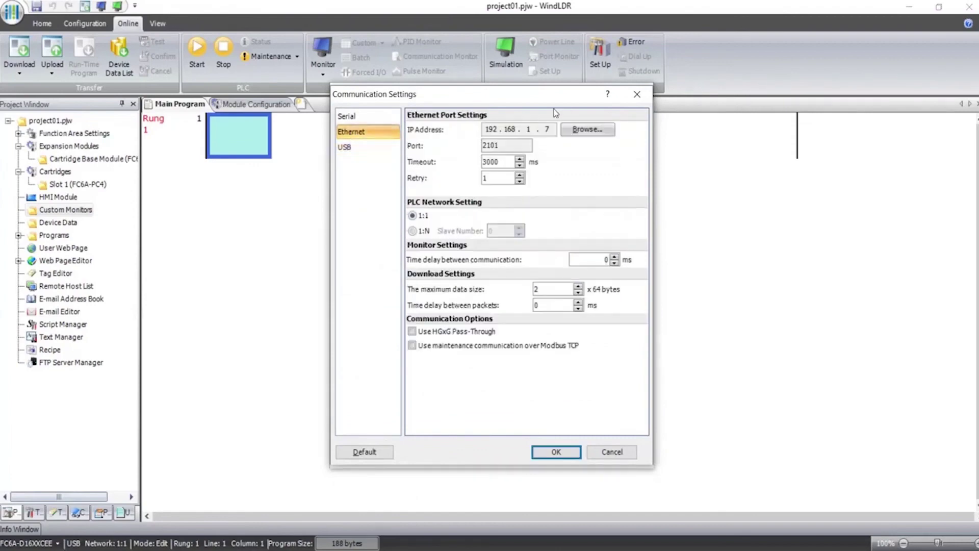
pyautogui.click(350, 147)
pyautogui.click(555, 451)
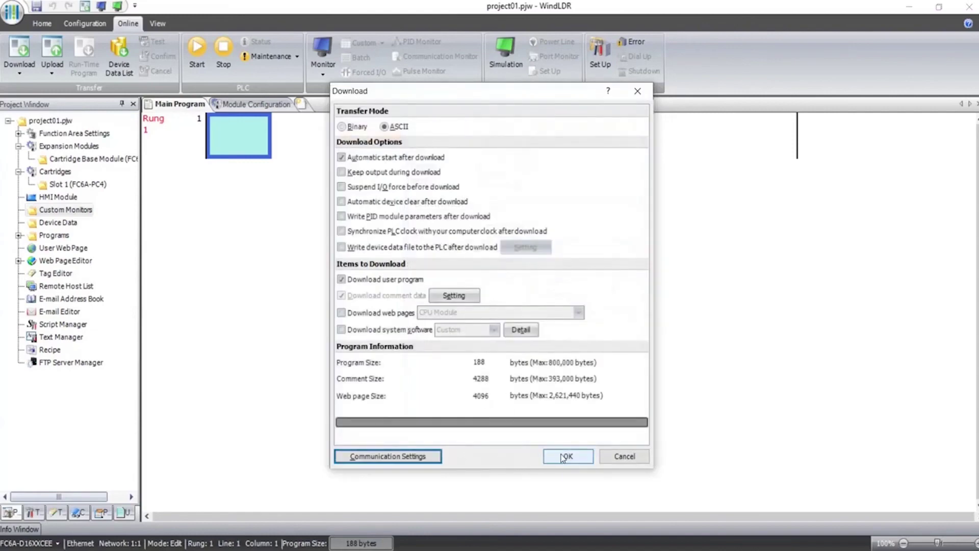
pyautogui.click(563, 457)
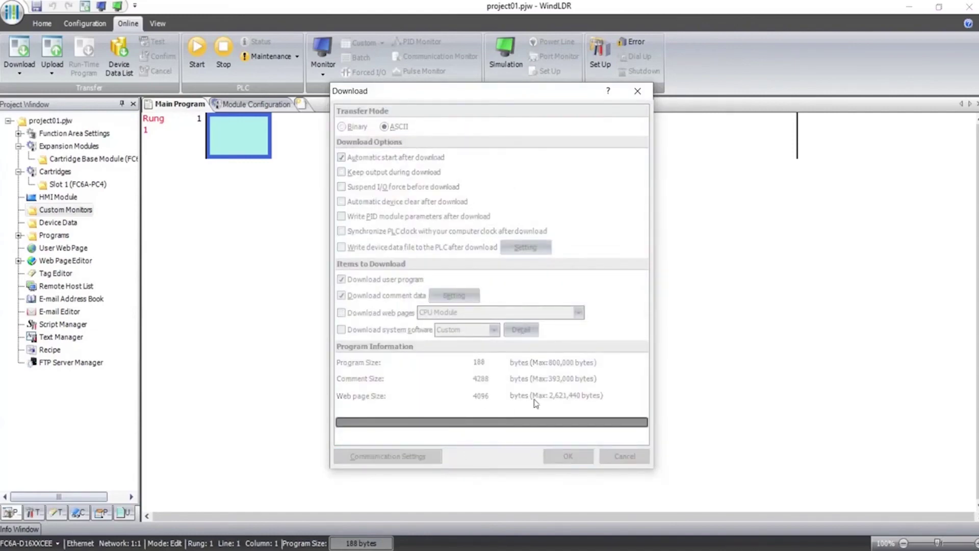
# - Complete the user program download to the PLC and acknowledge the transfer
pyautogui.click(619, 364)
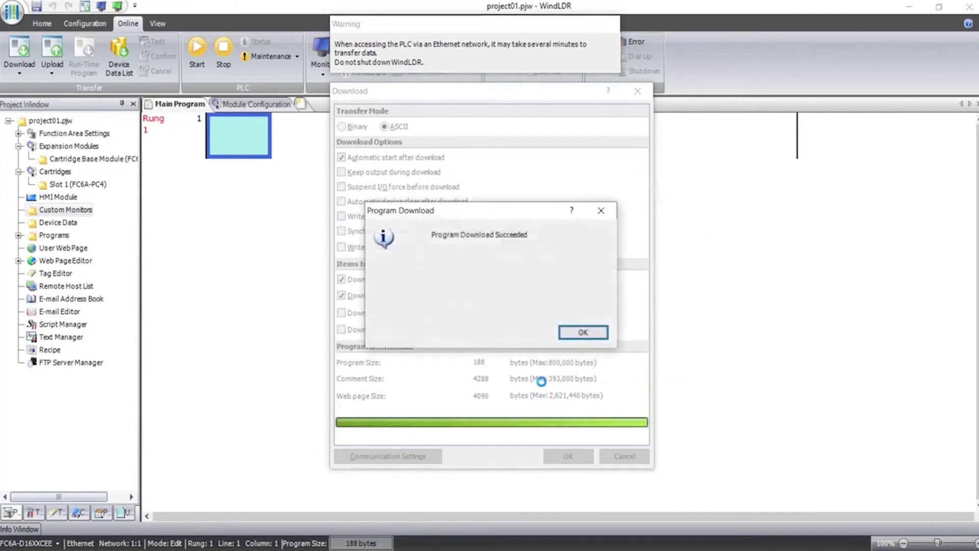
pyautogui.click(571, 332)
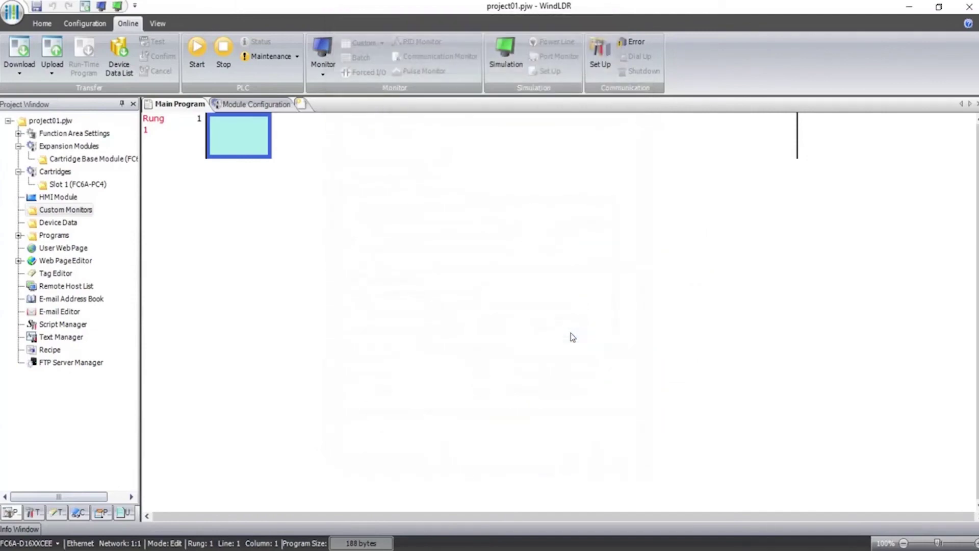
# - Cancel the Ethernet monitoring attempt and set the PLC communication connection to USB
pyautogui.click(329, 45)
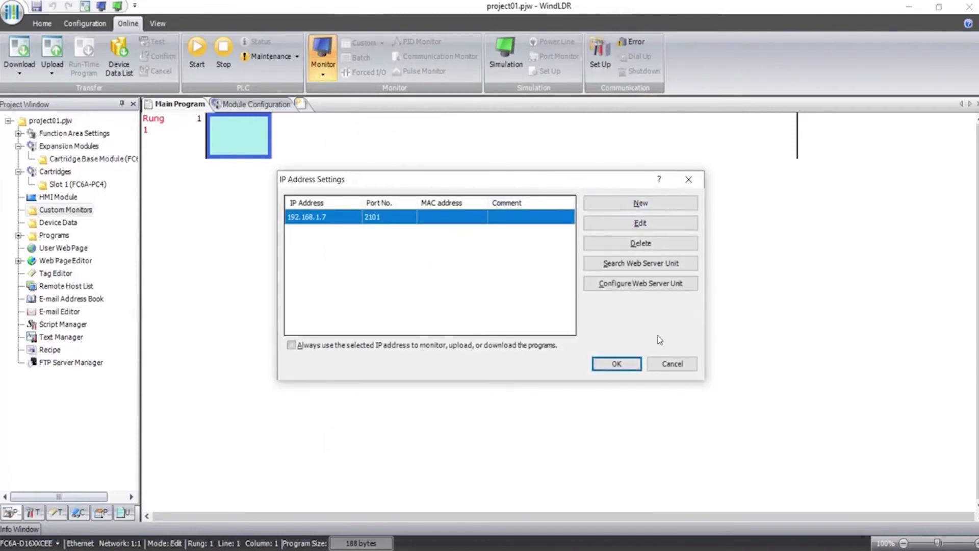
pyautogui.click(672, 363)
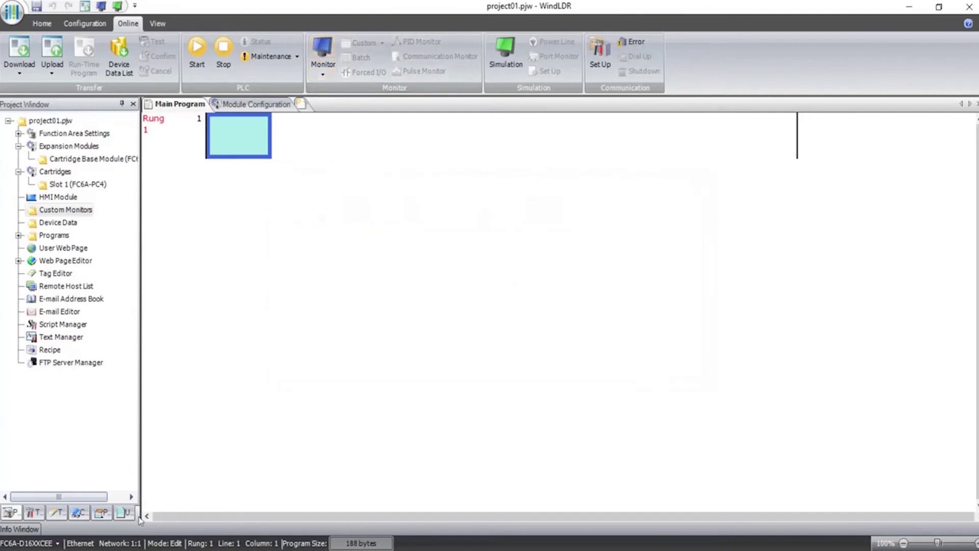
pyautogui.click(91, 546)
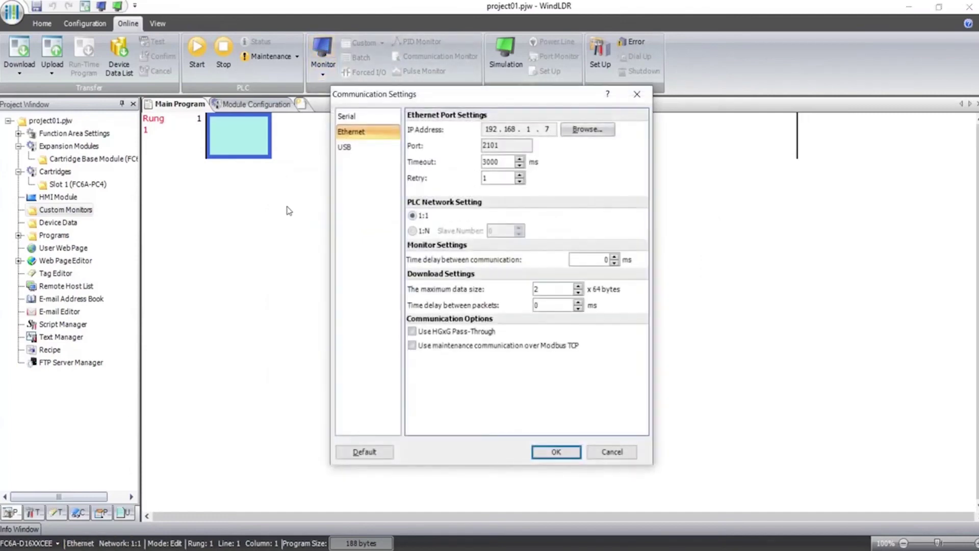
pyautogui.click(357, 147)
pyautogui.click(559, 460)
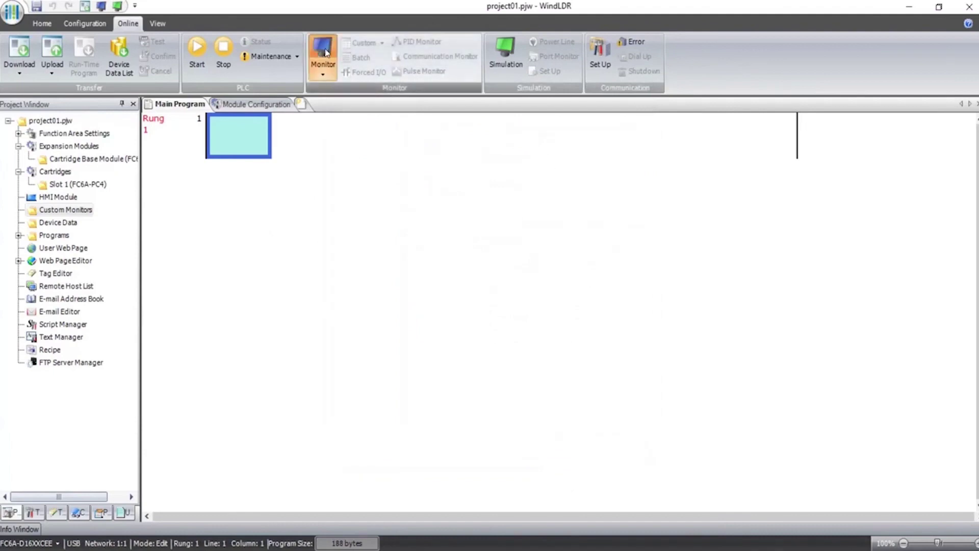
# - Start monitoring the PLC and show the data registers from D0500 onward in the Batch Monitor
pyautogui.click(325, 53)
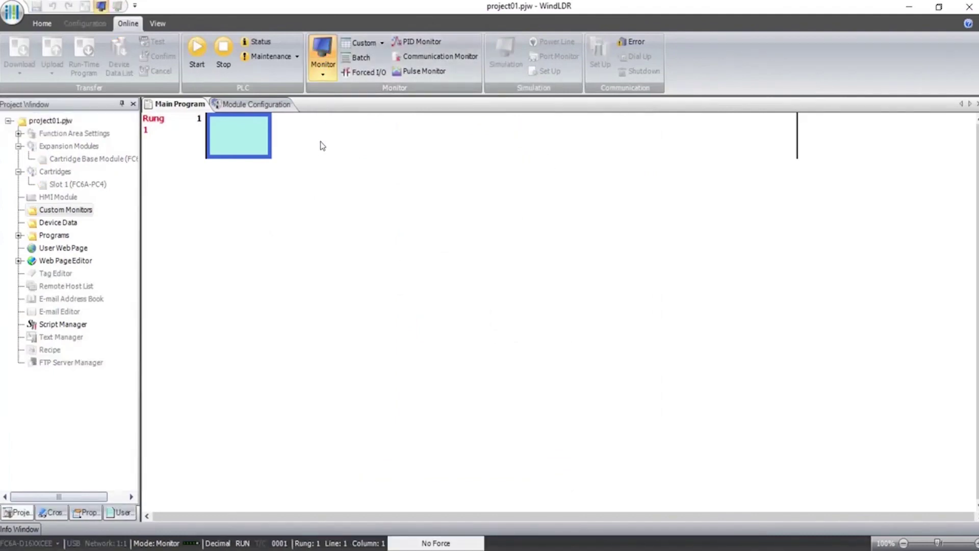
pyautogui.click(360, 57)
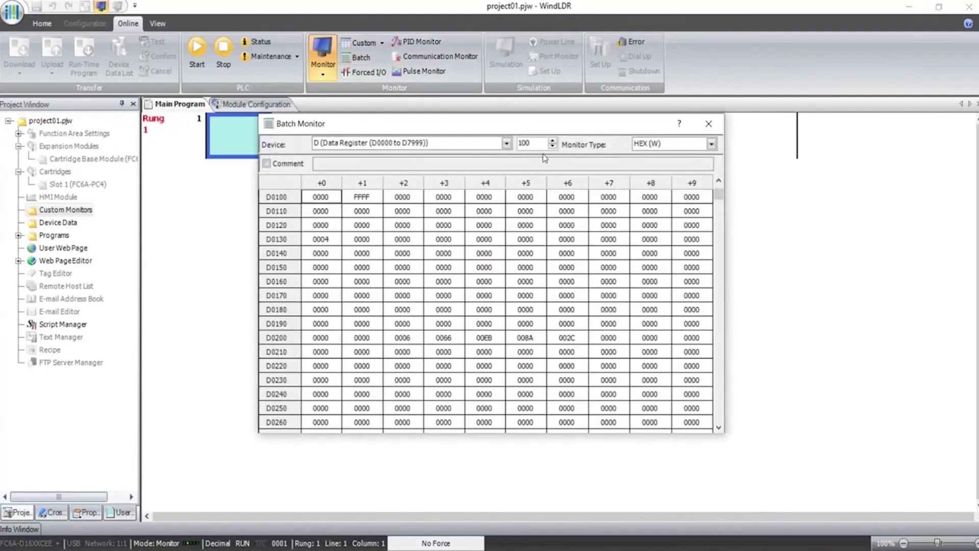
pyautogui.doubleClick(531, 142)
pyautogui.write('500')
pyautogui.press('Return')
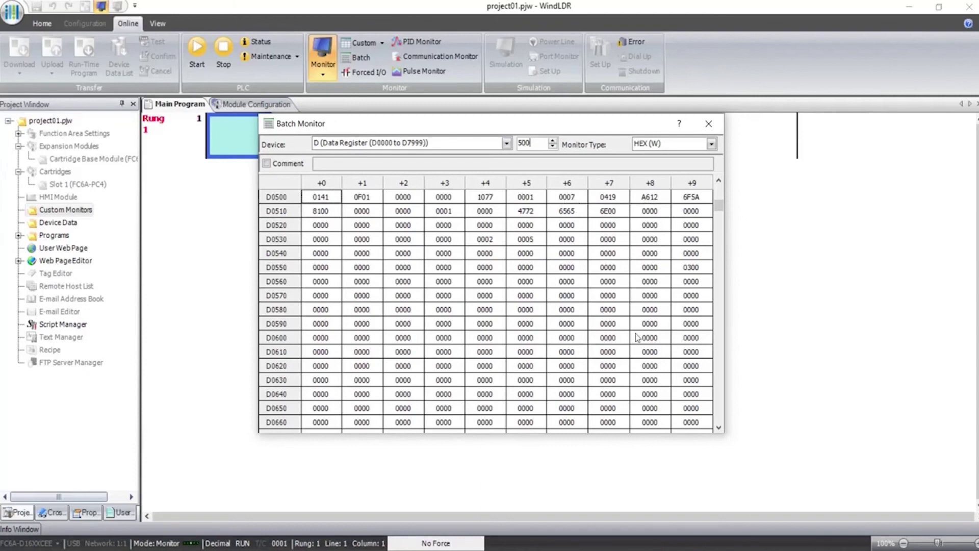
# - Compare the monitored registers with the registered tags in KW RFID Configurator's tag list, and return to the Batch Monitor
pyautogui.hotkey('alt', 'Tab')
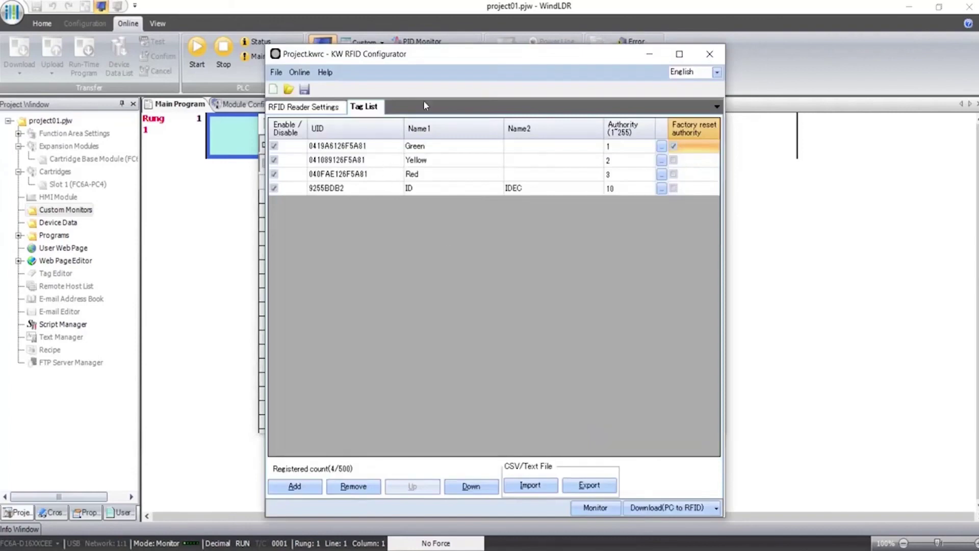
pyautogui.moveTo(468, 59); pyautogui.dragTo(599, 250)
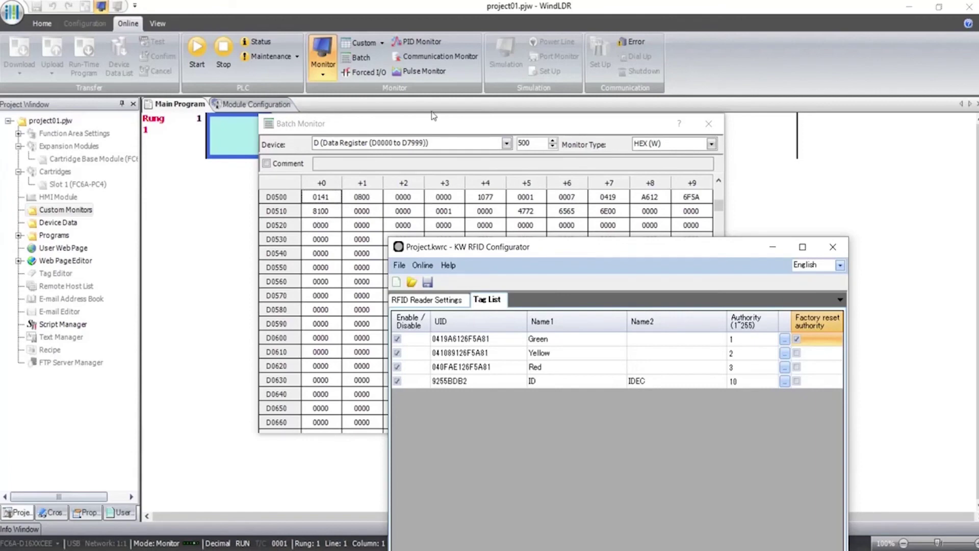
pyautogui.click(641, 183)
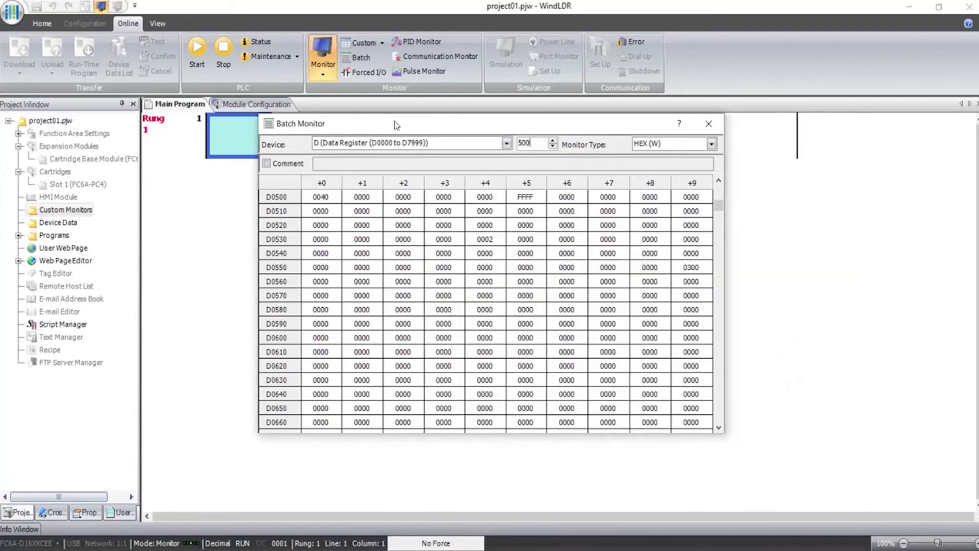
# - Create a new custom monitor for D0550 with the HEX (W) monitor type and select its current value
pyautogui.click(360, 43)
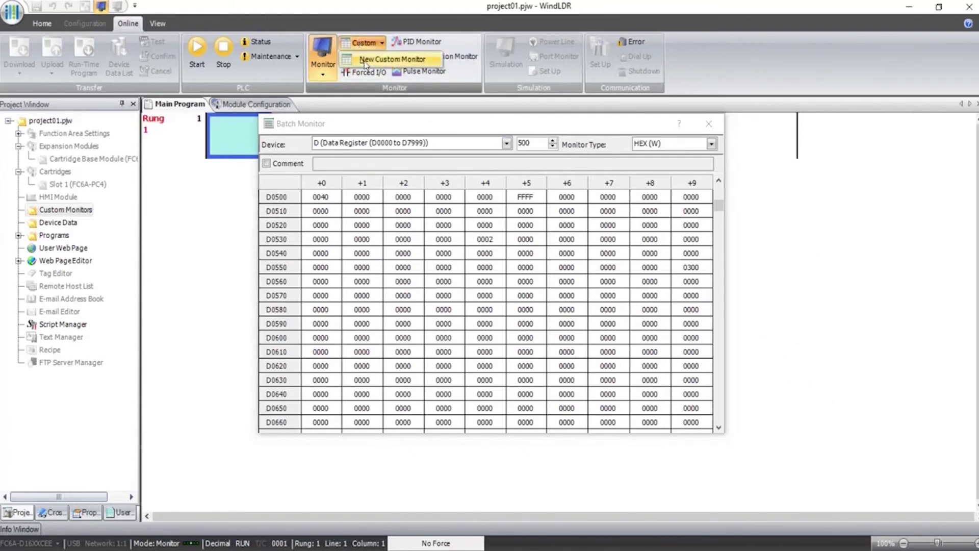
pyautogui.click(373, 57)
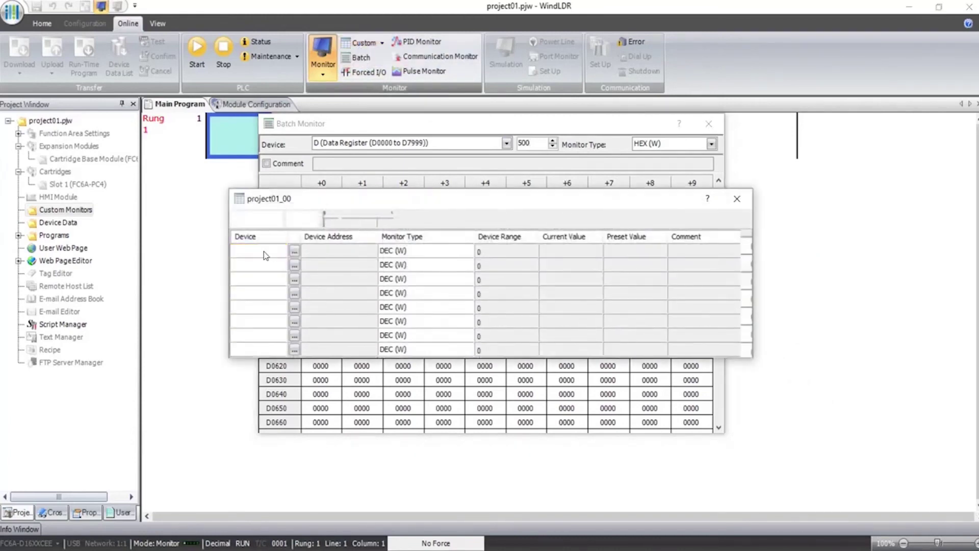
pyautogui.click(265, 251)
pyautogui.write('D550')
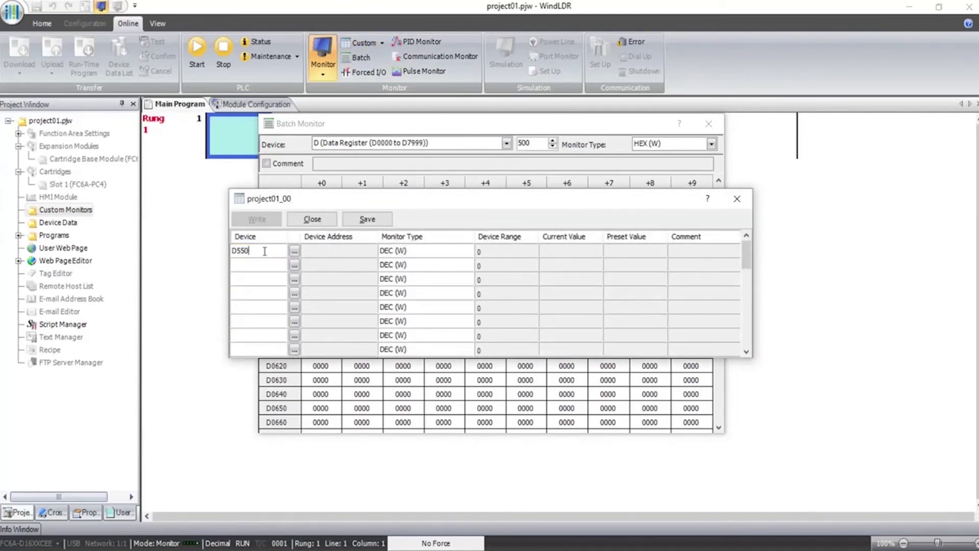
pyautogui.press('Return')
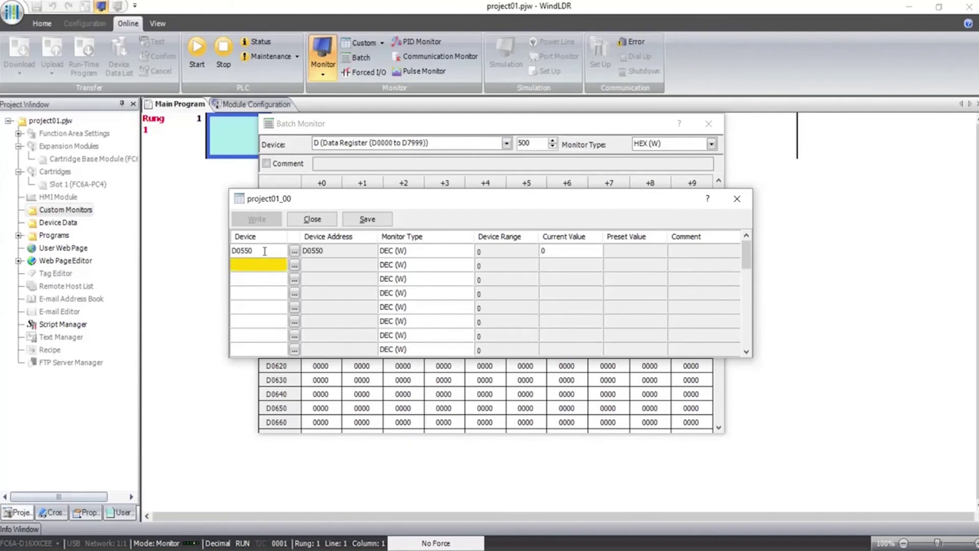
pyautogui.click(442, 253)
pyautogui.click(467, 252)
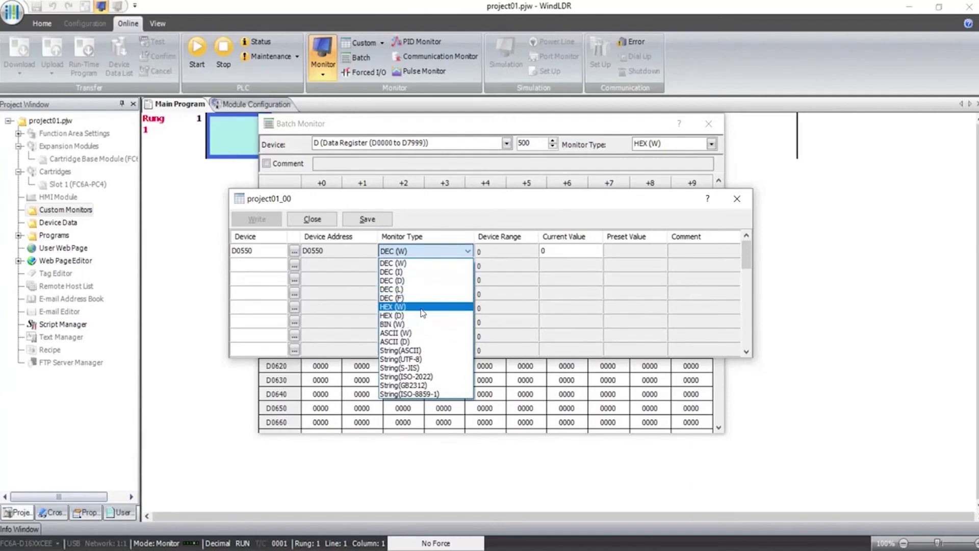
pyautogui.click(422, 307)
pyautogui.click(553, 251)
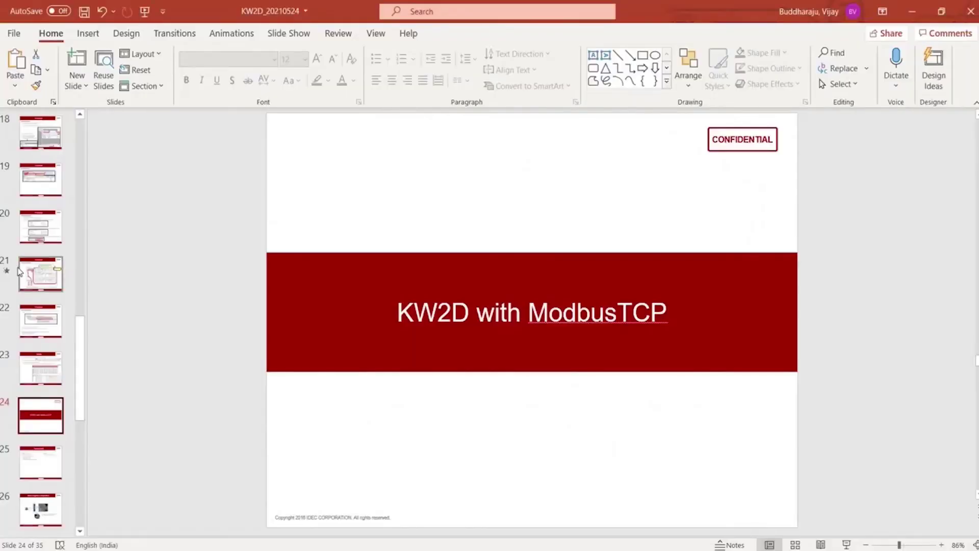
# - Look up the Output Assembly (instance ID: 200) memory assignment on slide 14 of the KW2D presentation in PowerPoint
pyautogui.scroll(3, 41, 246)
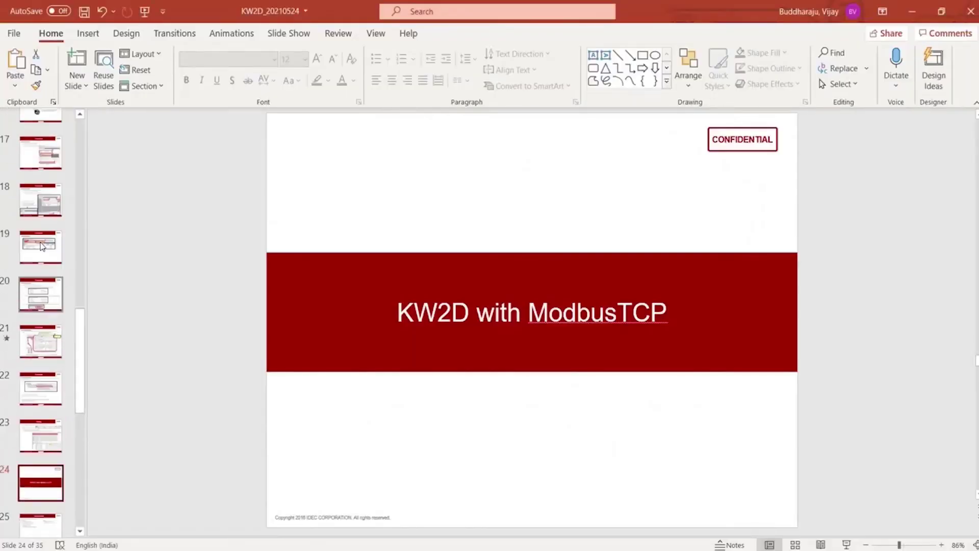
pyautogui.scroll(3, 41, 246)
pyautogui.click(39, 213)
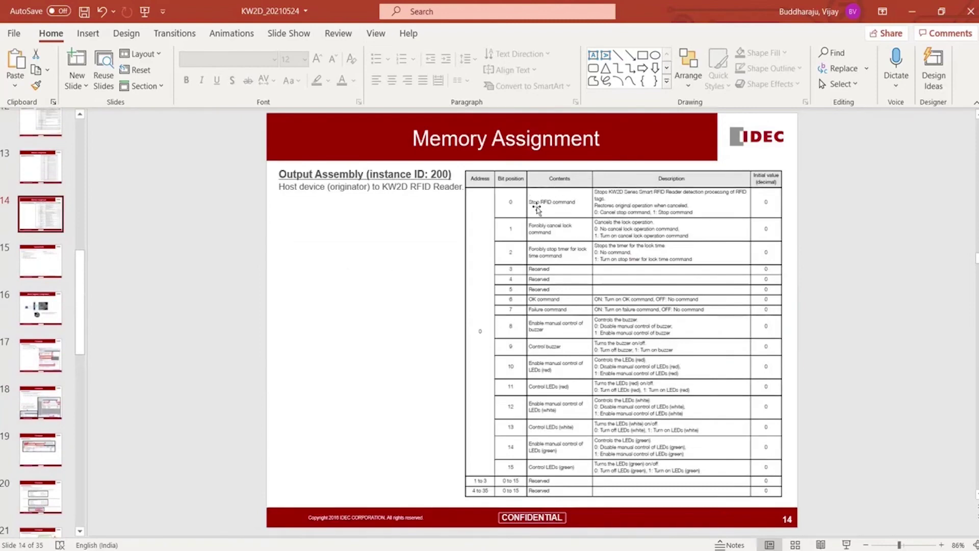
# - Switch back to WindLDR and write 0001 to D0550 in the custom monitor to issue the stop RFID command
pyautogui.hotkey('alt', 'Tab')
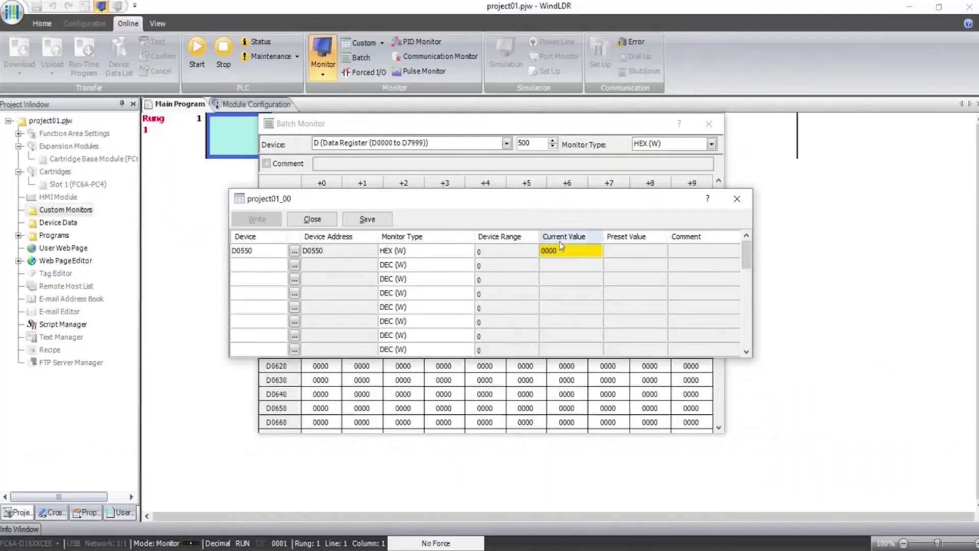
pyautogui.doubleClick(560, 255)
pyautogui.click(560, 252)
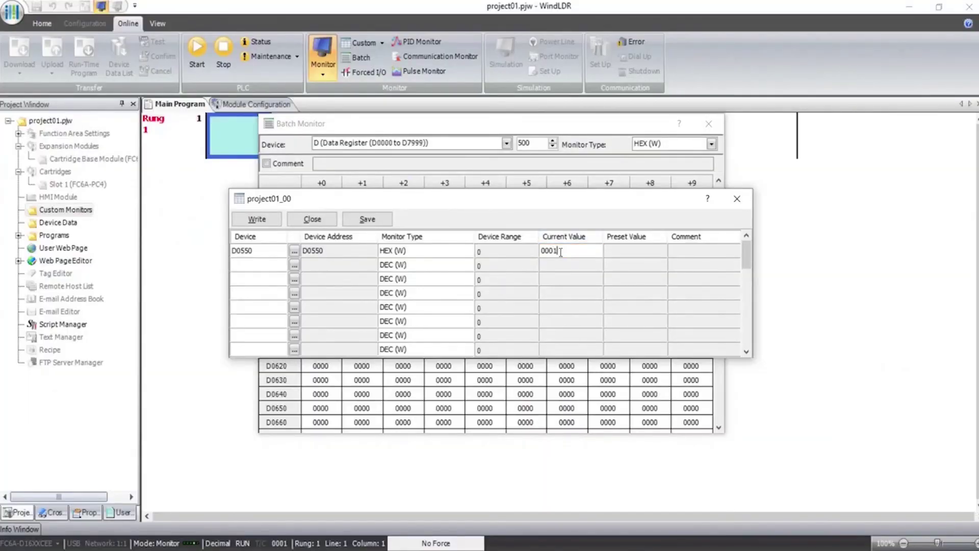
pyautogui.click(556, 267)
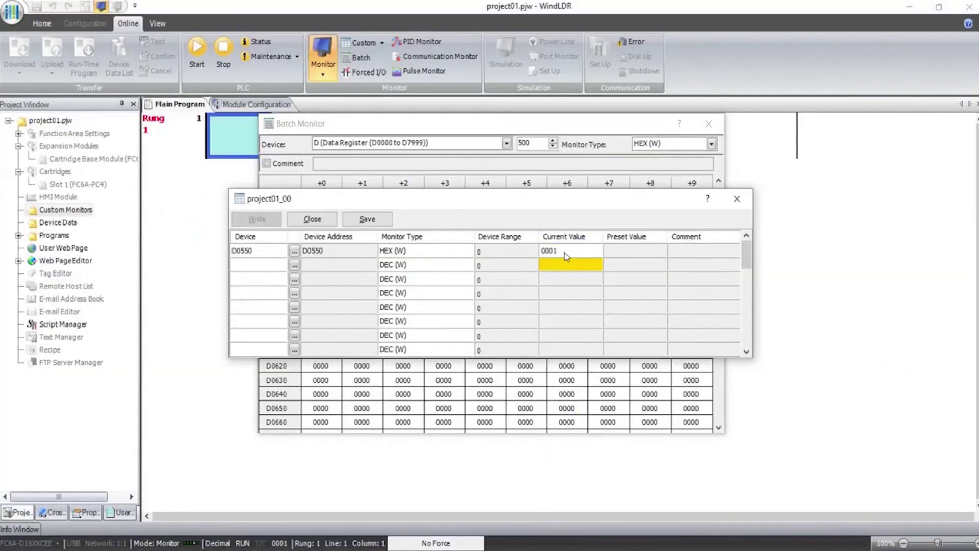
pyautogui.click(565, 253)
# - Uncover the D0500 rows of the Batch Monitor and write 0000 to D0550 to cancel the stop command
pyautogui.moveTo(560, 201); pyautogui.dragTo(573, 317)
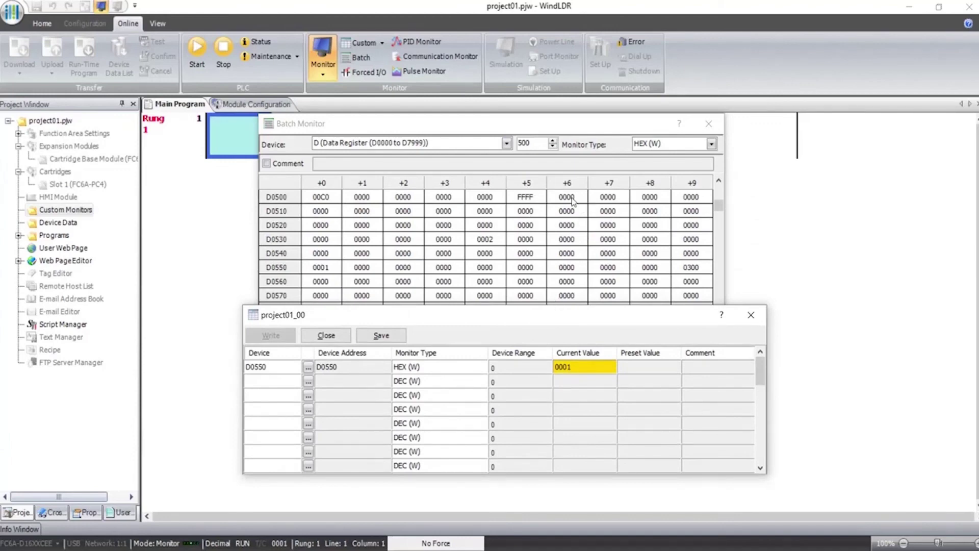
pyautogui.click(582, 363)
pyautogui.press('Return')
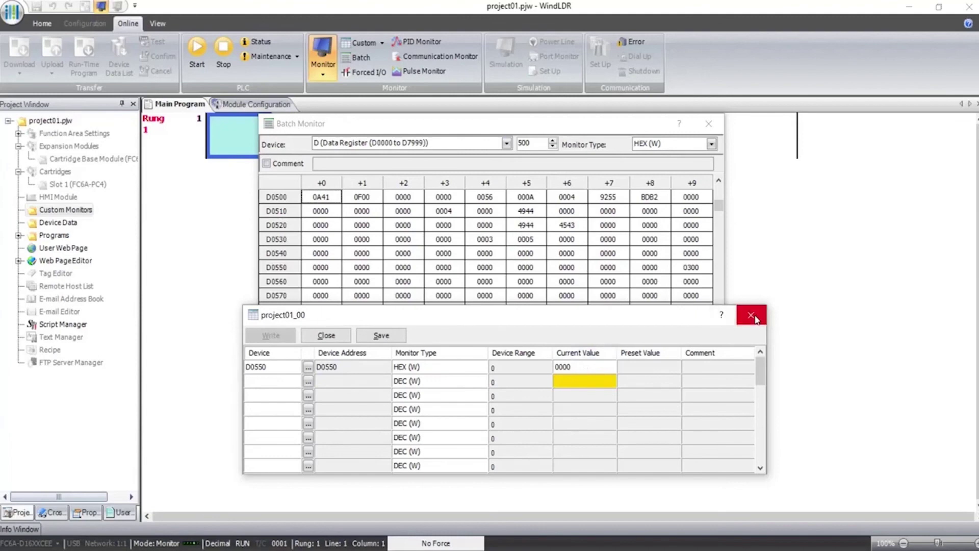
# - Show the Batch Monitor data as ASCII (W) and check it against the Input Assembly (Instance ID: 100) memory table in PowerPoint
pyautogui.click(625, 229)
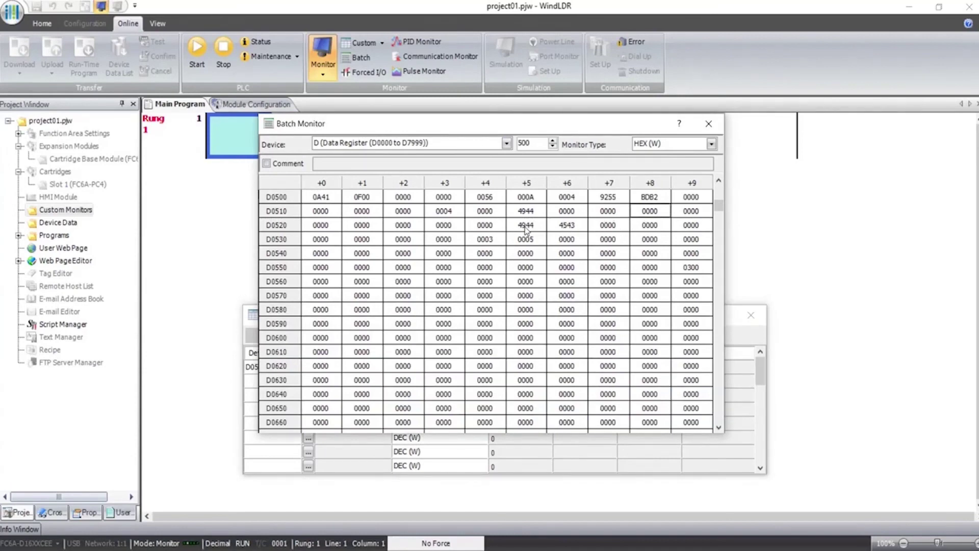
pyautogui.click(711, 143)
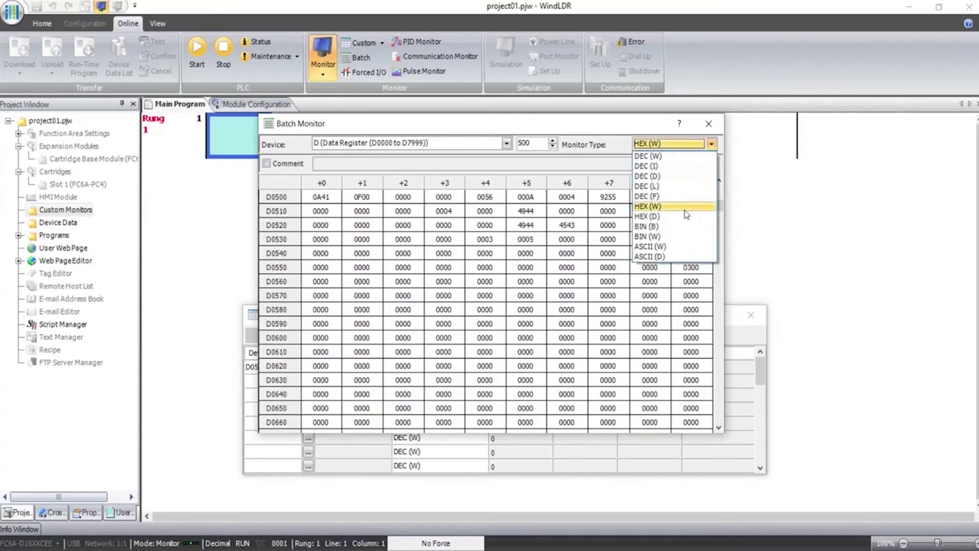
pyautogui.click(638, 246)
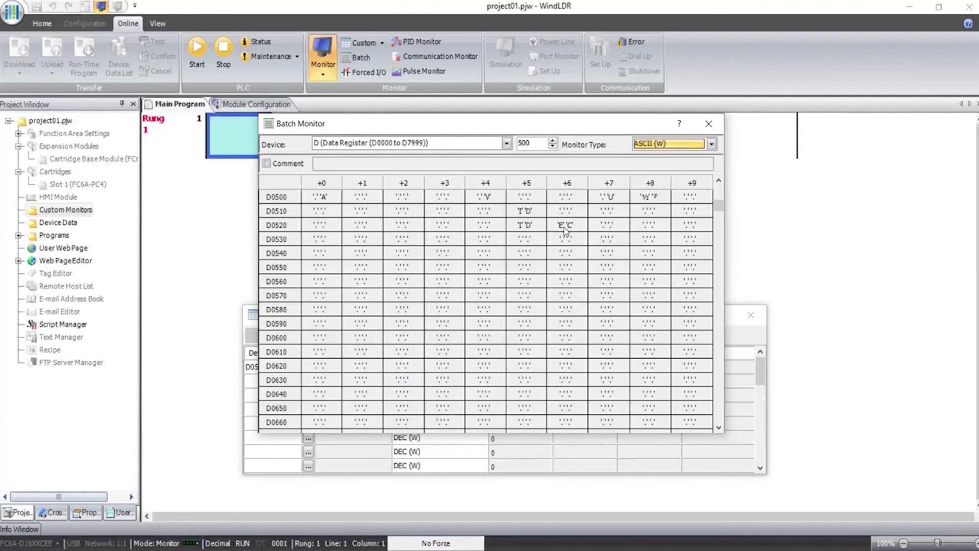
pyautogui.hotkey('alt', 'Tab')
pyautogui.click(41, 174)
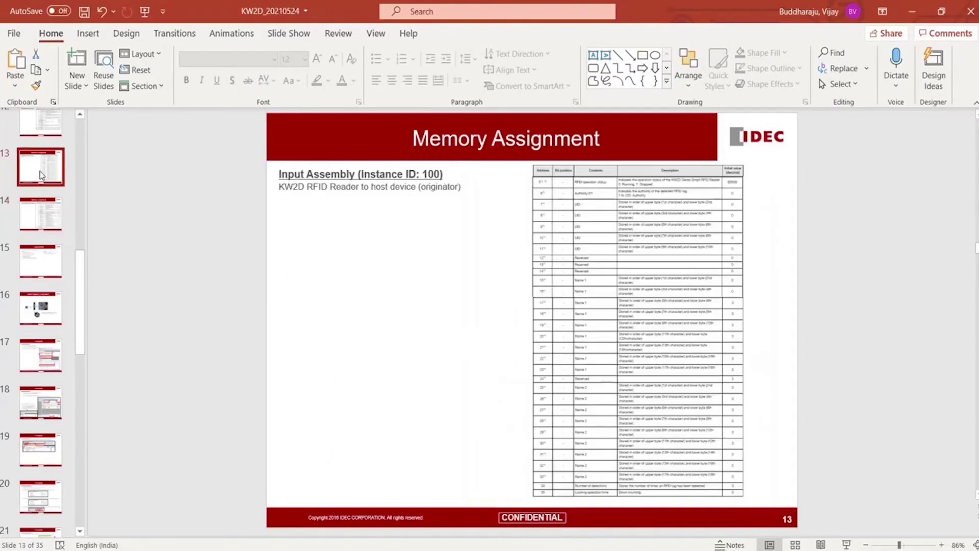
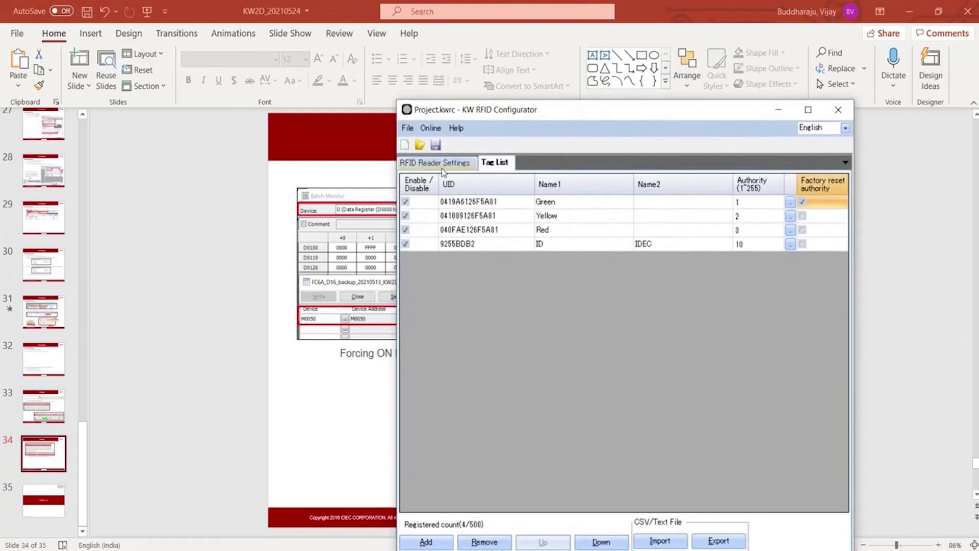
# - Rename the RFID reader as KW2D_FC6A_ModTCP in the KW RFID Configurator reader settings
pyautogui.click(438, 163)
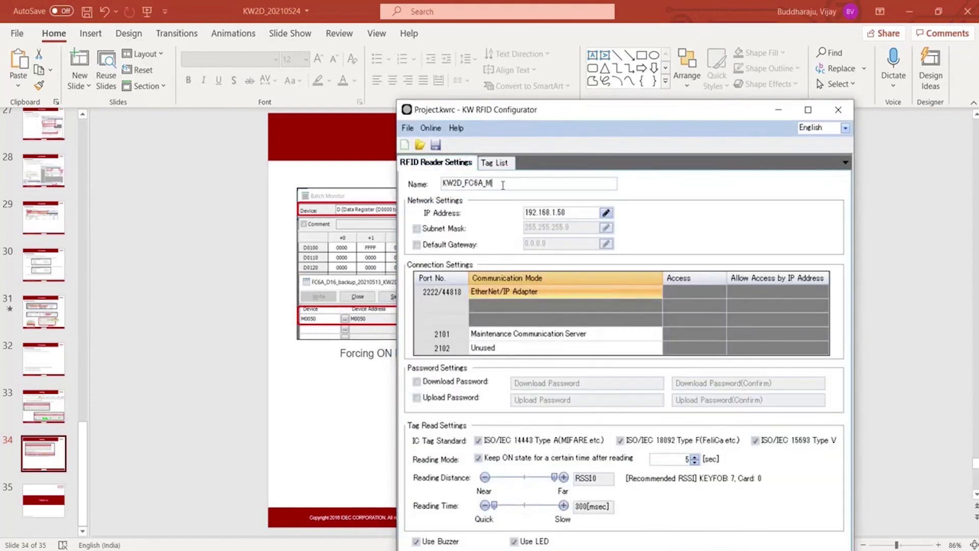
pyautogui.click(502, 185)
pyautogui.write('0')
# - Change the reader's EtherNet/IP Adapter connection to ModbusTCP Server, and check the tag list before returning to the reader settings
pyautogui.click(560, 295)
pyautogui.click(639, 295)
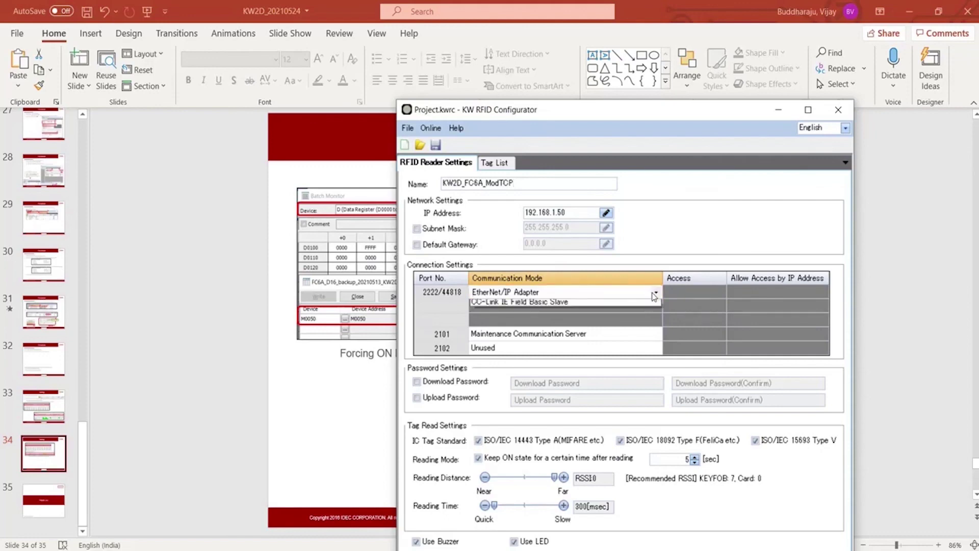
pyautogui.click(589, 305)
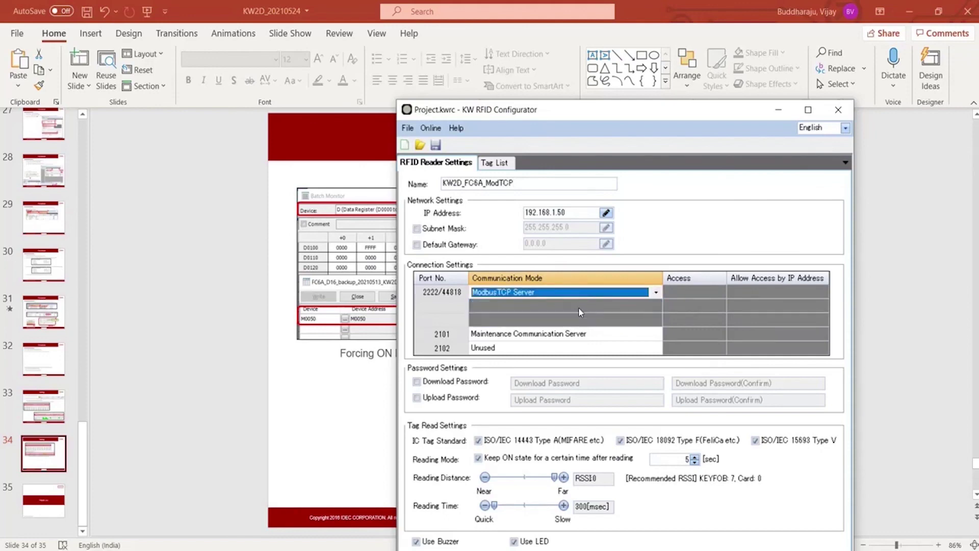
pyautogui.click(486, 164)
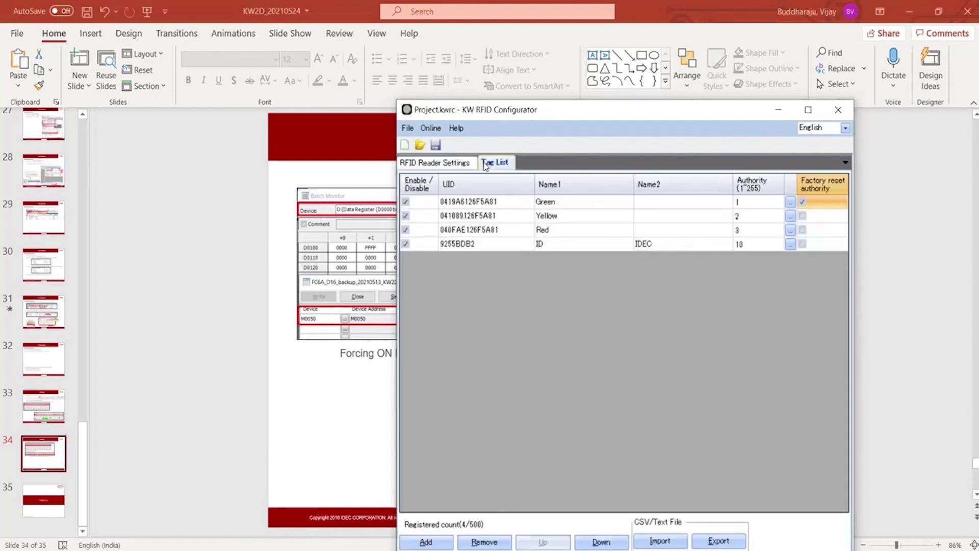
pyautogui.click(461, 167)
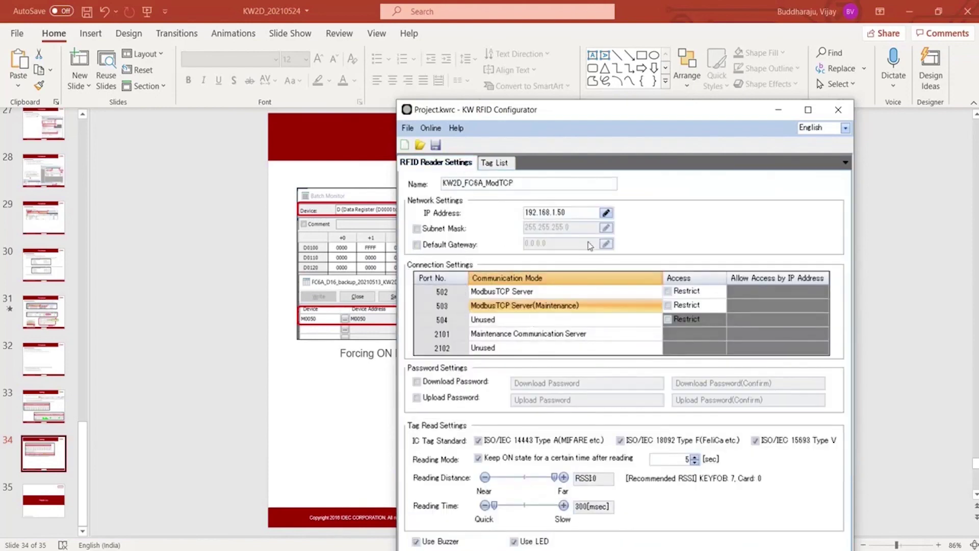
# - Download all settings from the PC to the RFID reader at 192.168.1.50 through port 2101
pyautogui.click(429, 129)
pyautogui.moveTo(452, 148)
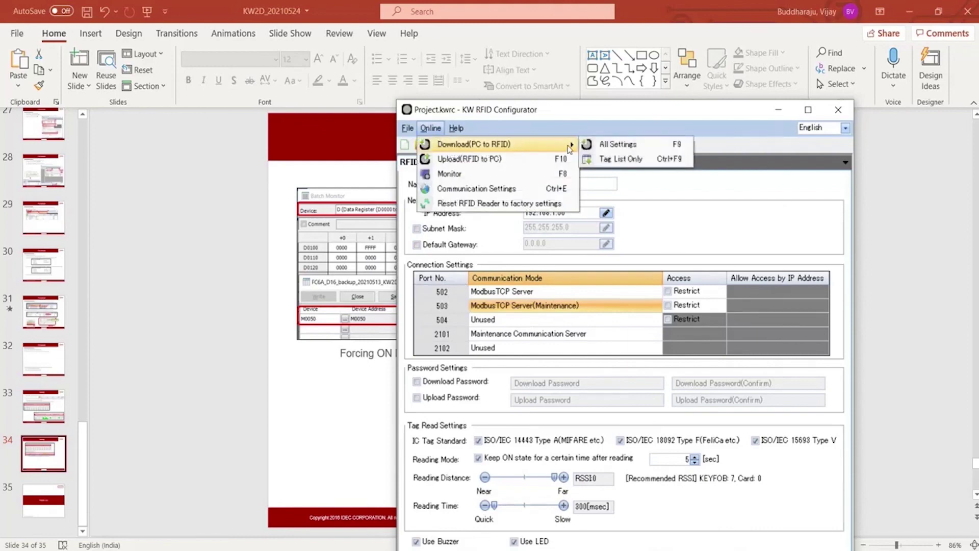
pyautogui.click(615, 144)
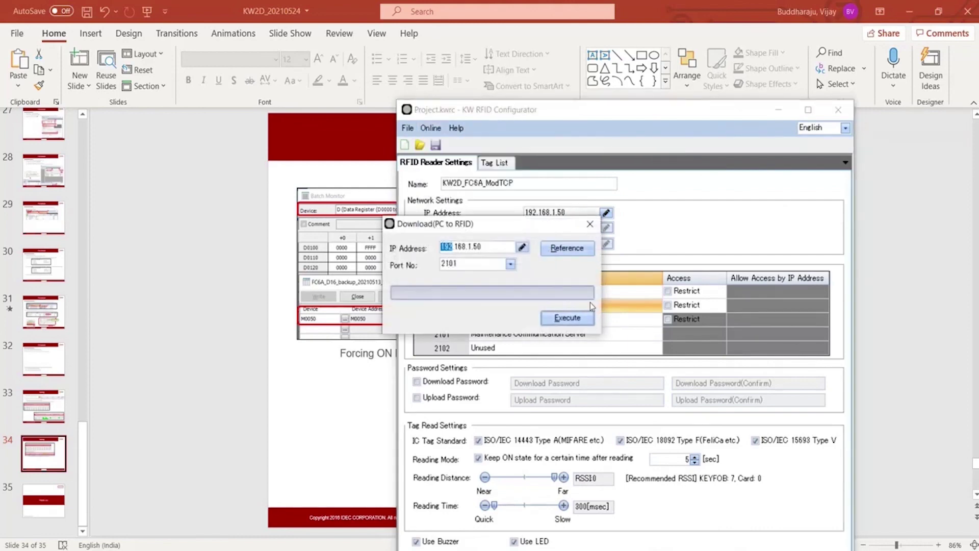
pyautogui.click(574, 319)
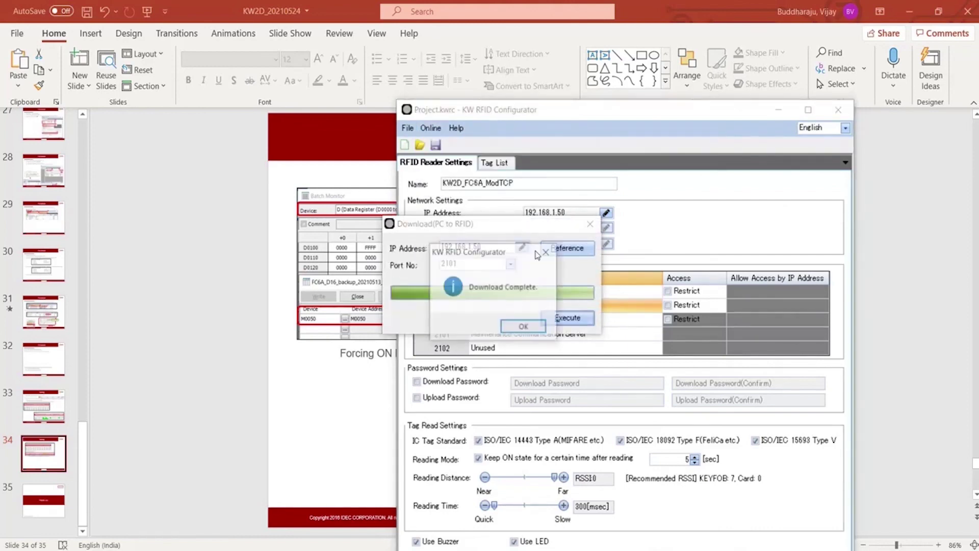
pyautogui.click(523, 328)
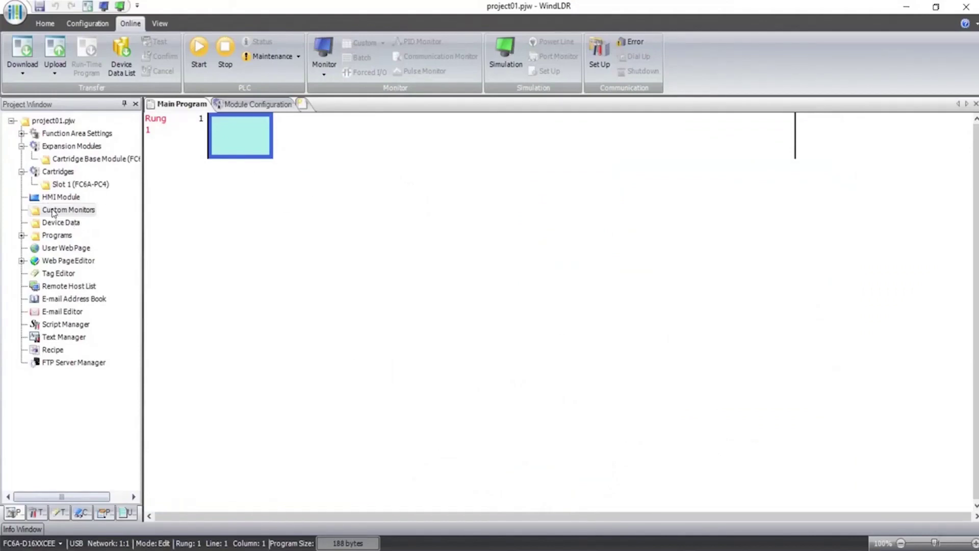
# - Switch to WindLDR, disable EtherNet/IP for Ethernet Port 2 in the Function Area Settings, and check the IP settings of both Ethernet ports
pyautogui.click(100, 23)
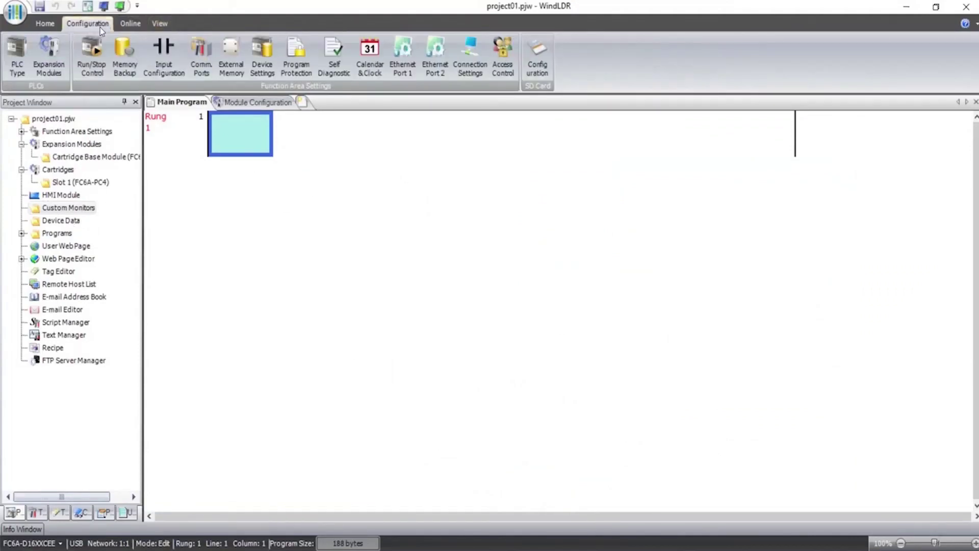
pyautogui.click(410, 63)
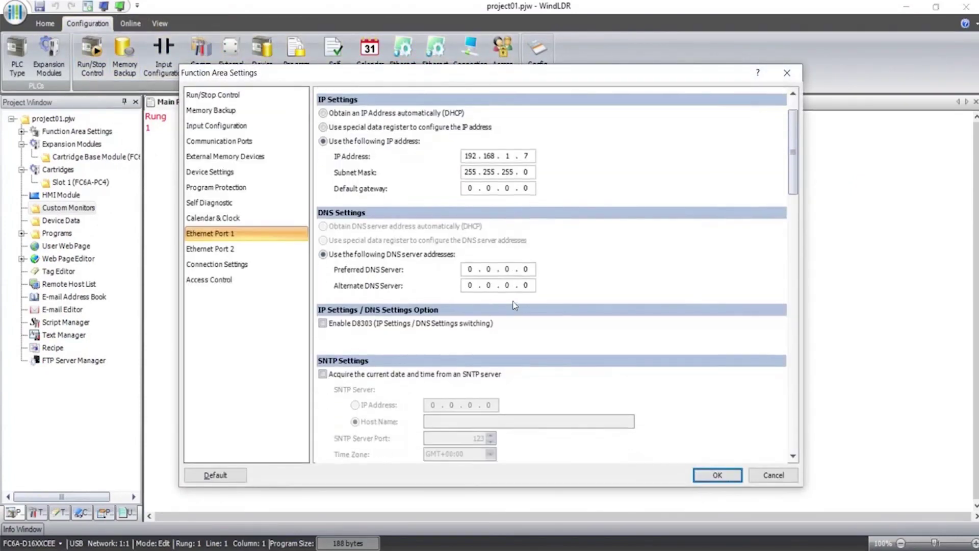
pyautogui.click(210, 248)
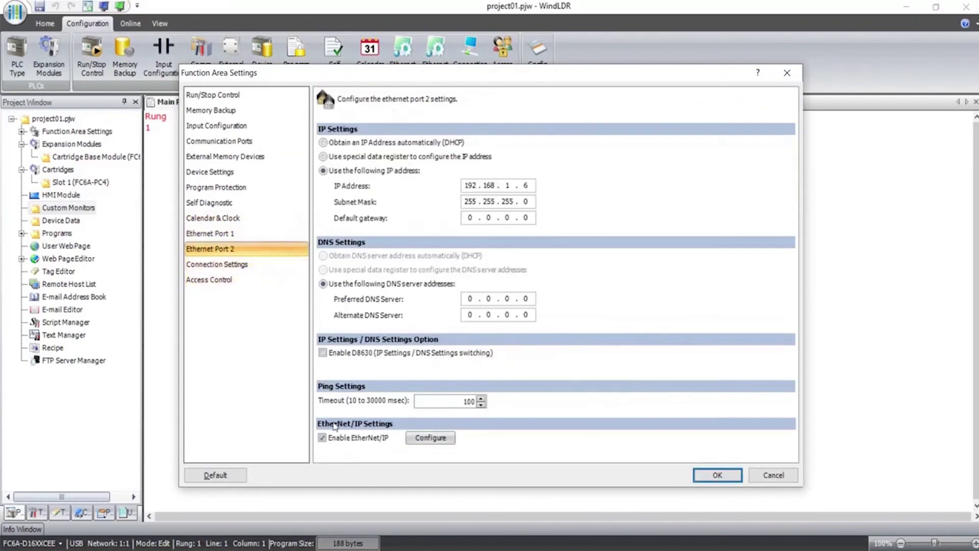
pyautogui.click(329, 438)
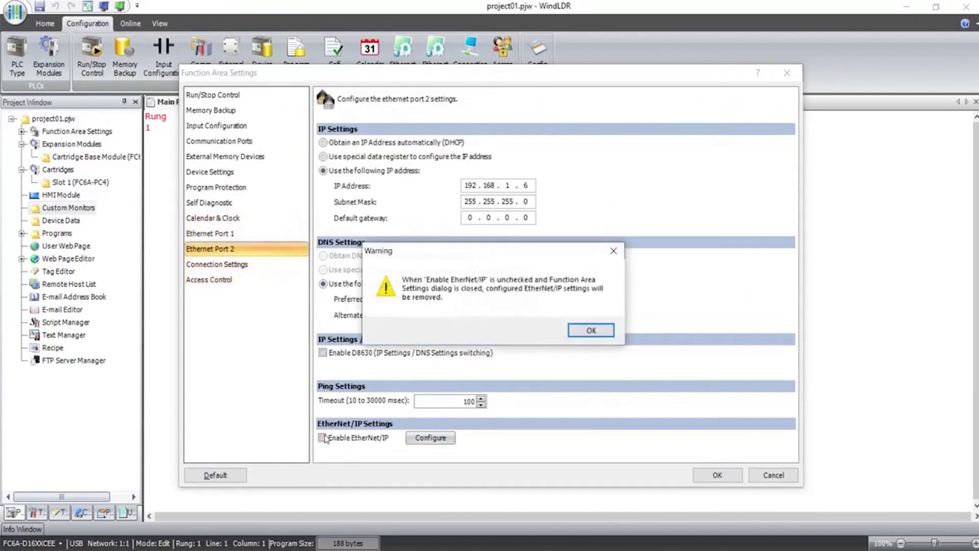
pyautogui.click(584, 331)
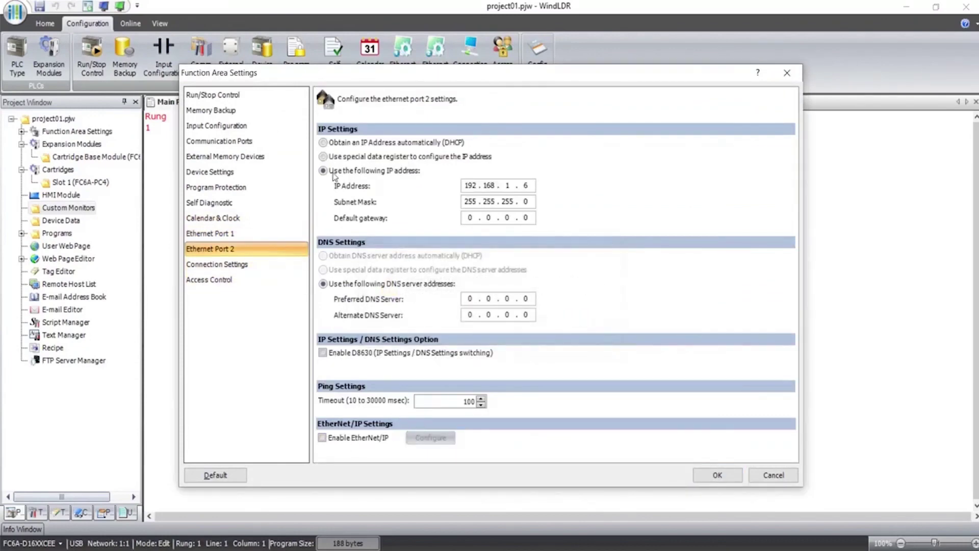
pyautogui.click(213, 234)
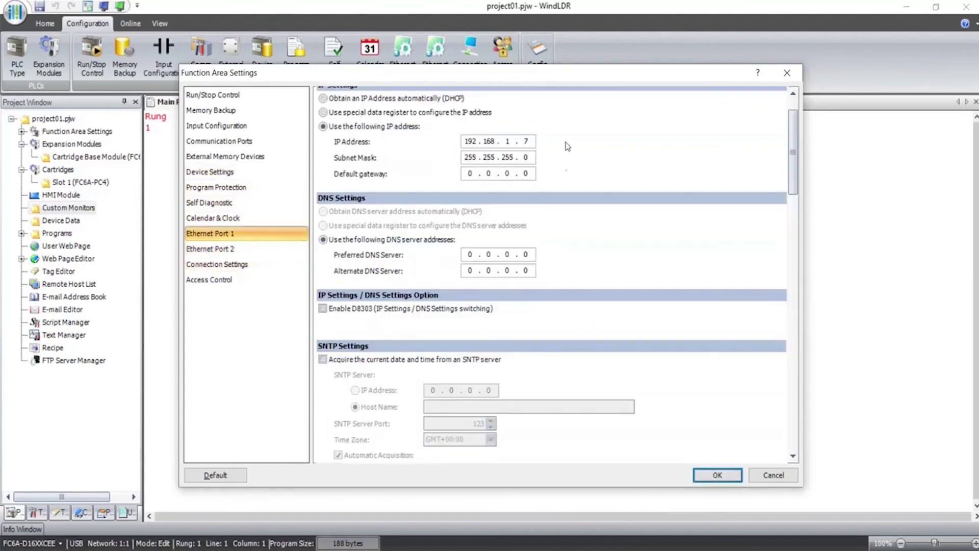
pyautogui.click(222, 251)
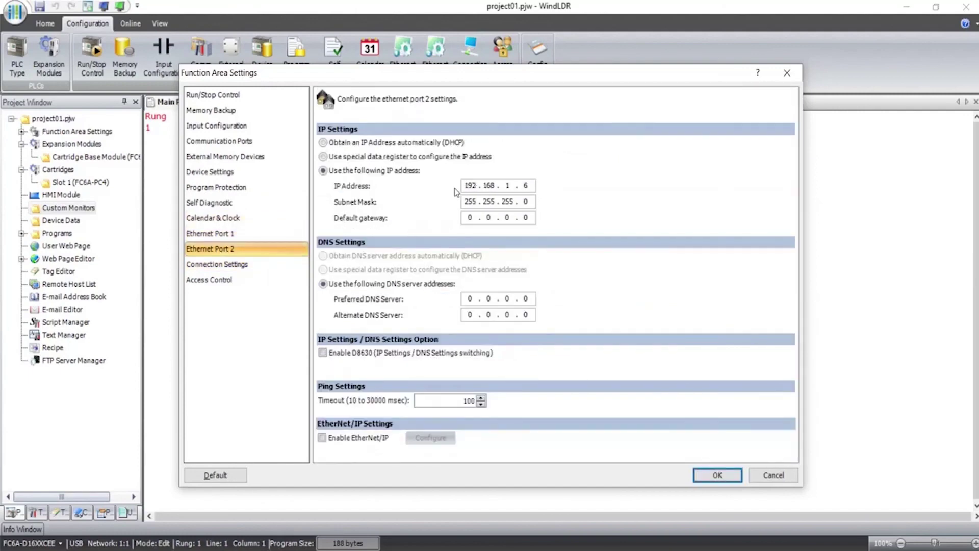
# - Set the communication mode of connection 1 on Ethernet Port 1 to Modbus TCP Client and open its configuration
pyautogui.click(205, 269)
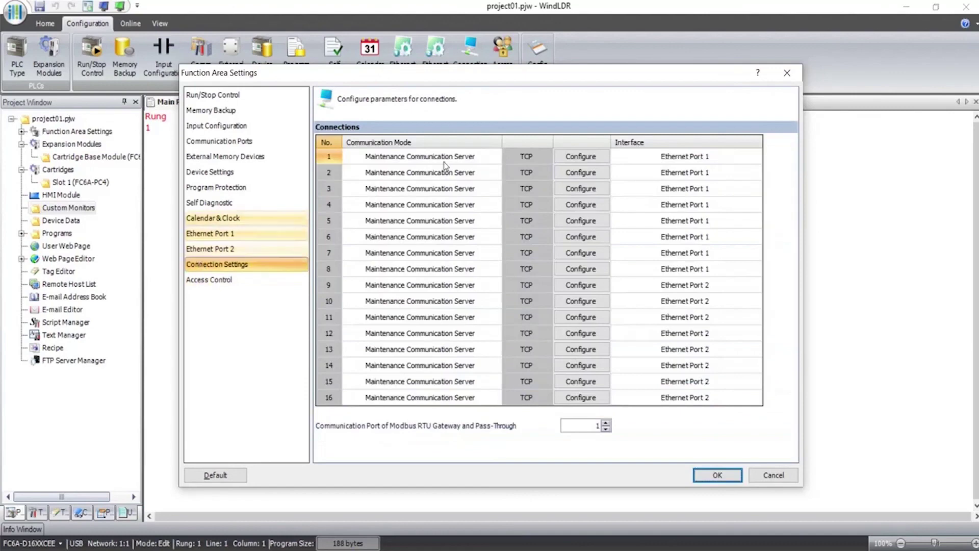
pyautogui.click(474, 160)
pyautogui.click(496, 157)
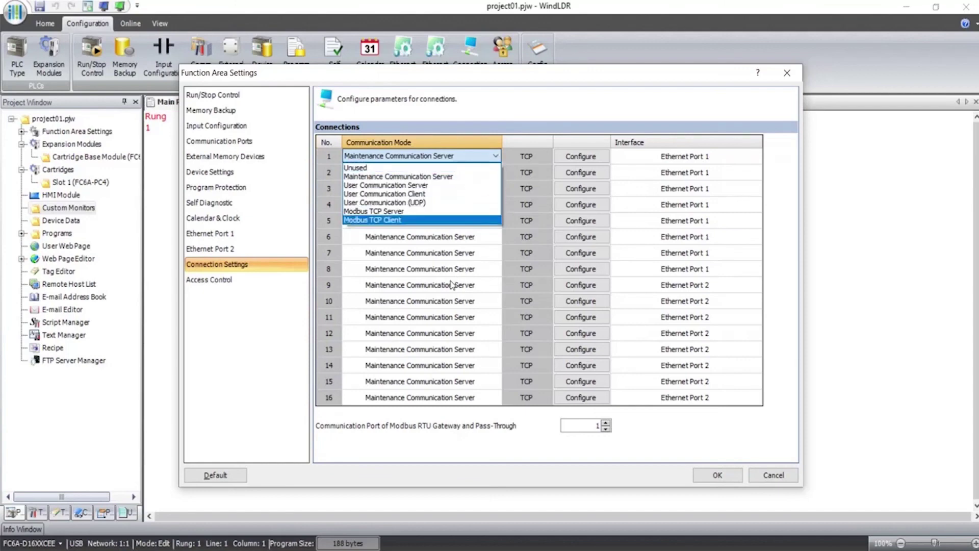
pyautogui.click(423, 320)
pyautogui.click(496, 319)
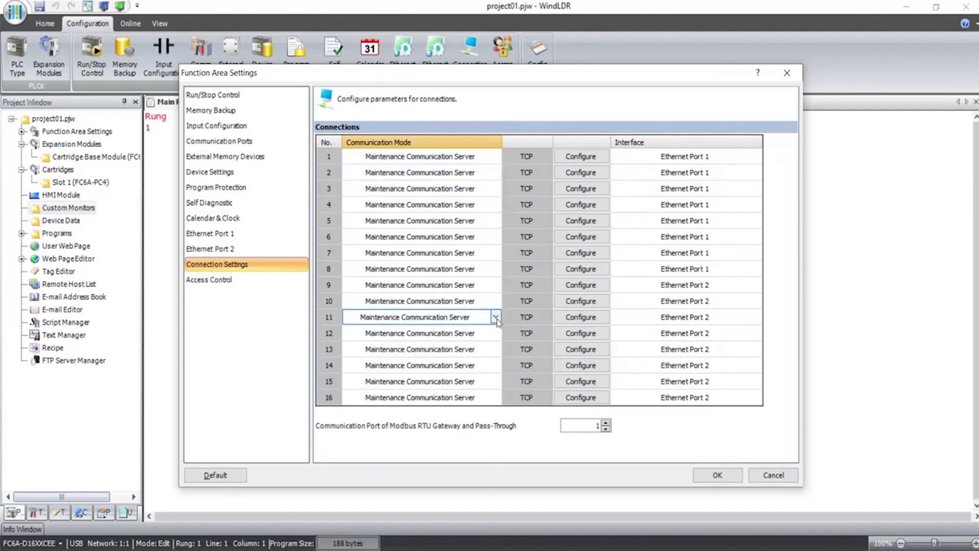
pyautogui.click(495, 318)
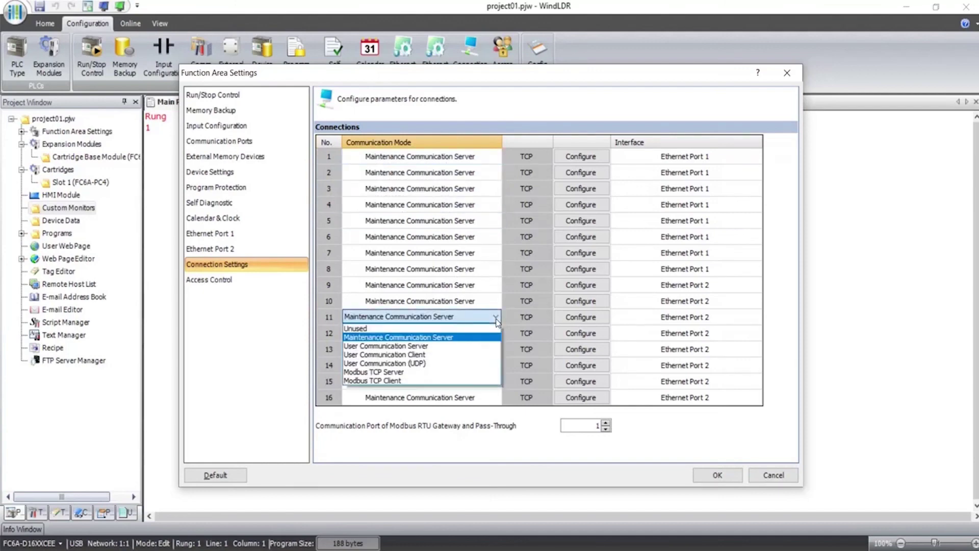
pyautogui.click(489, 161)
pyautogui.click(490, 160)
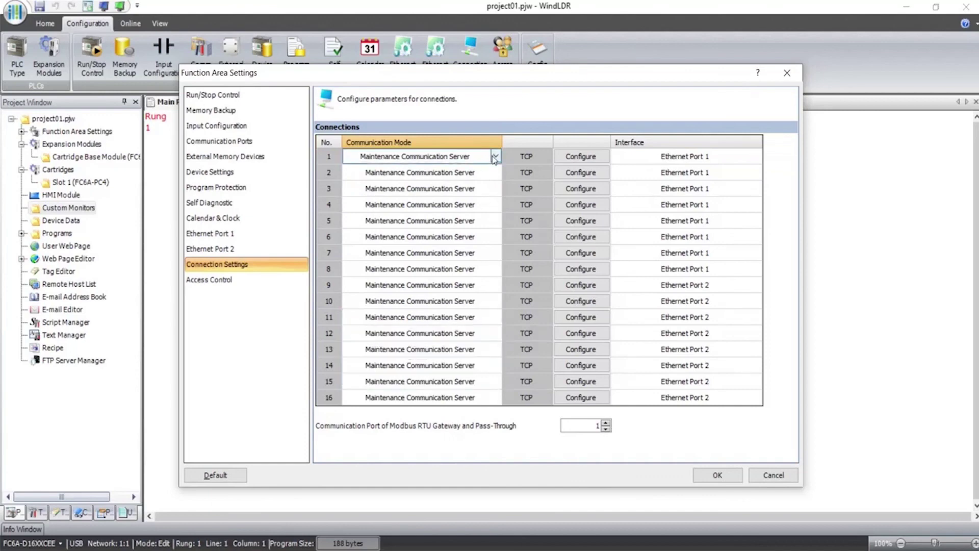
pyautogui.click(495, 160)
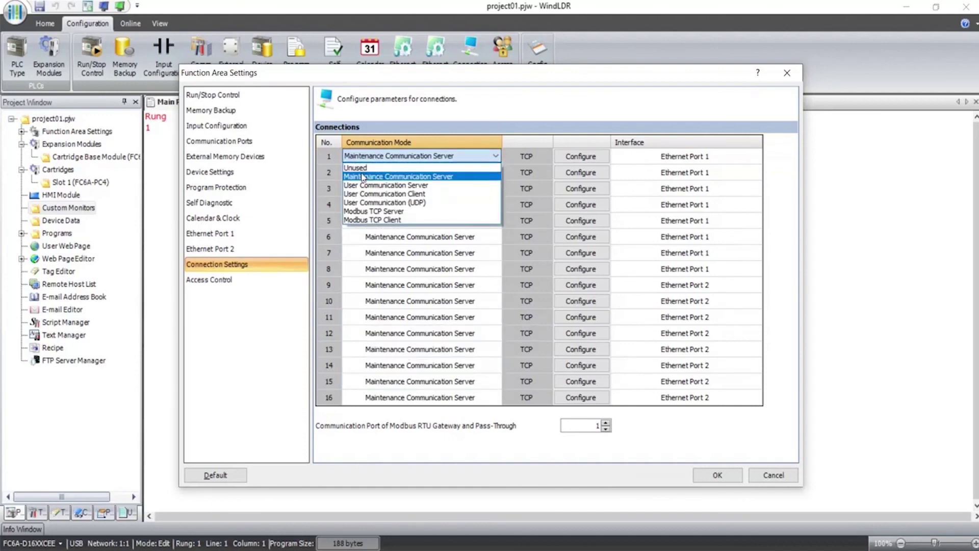
pyautogui.click(396, 220)
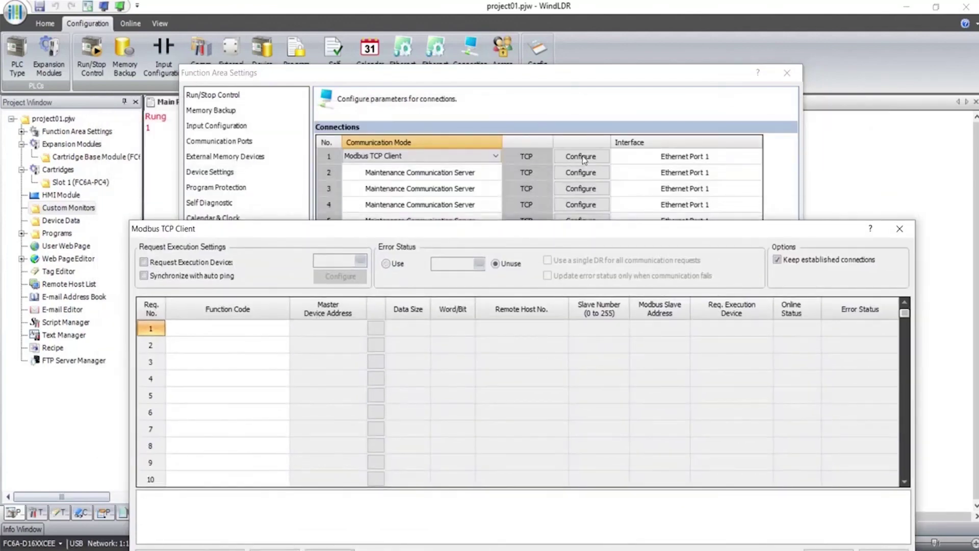
# - Assign function codes 02 Read Input Status, 15 Force Multiple Coils and 04 Read Input Registers to Modbus TCP Client requests 1 to 3
pyautogui.moveTo(576, 230); pyautogui.dragTo(568, 83)
pyautogui.click(249, 185)
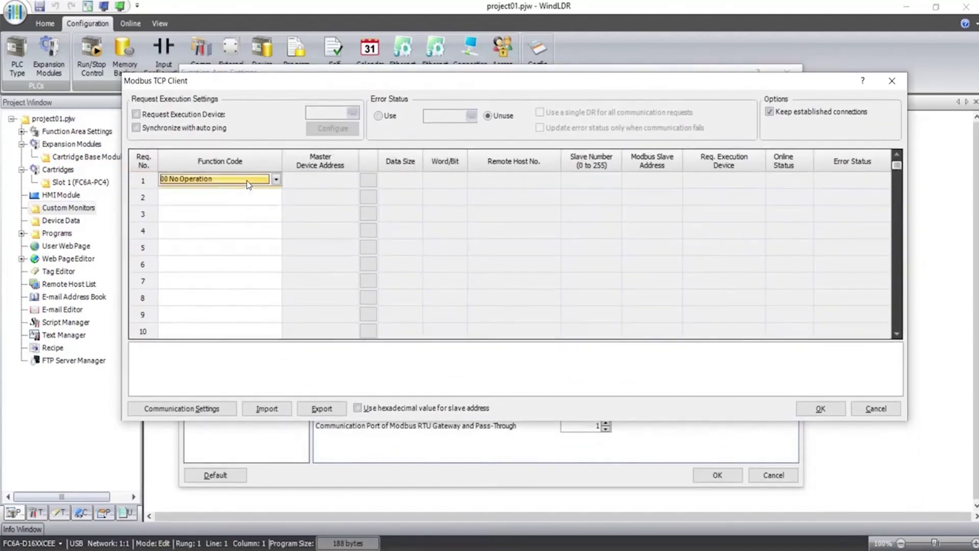
pyautogui.click(264, 180)
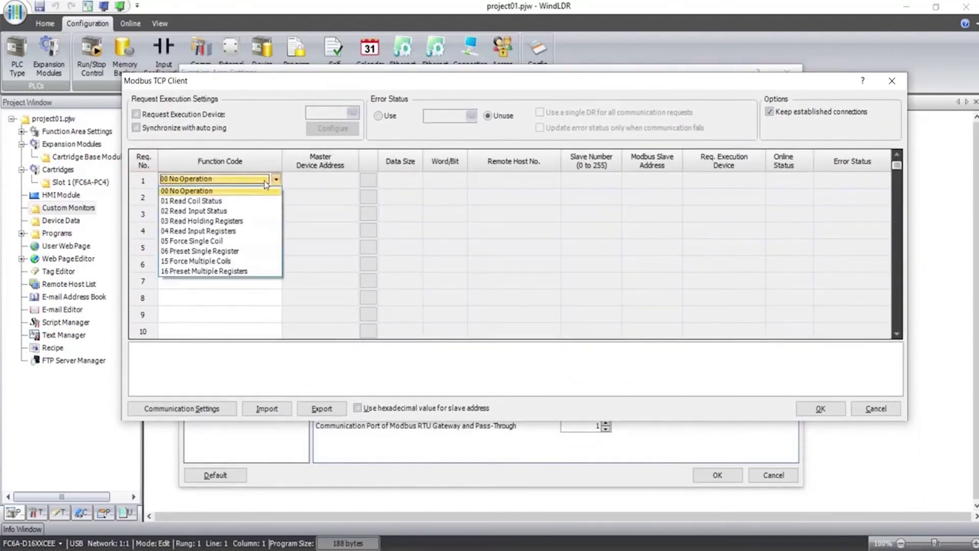
pyautogui.click(234, 210)
pyautogui.click(240, 200)
pyautogui.click(245, 200)
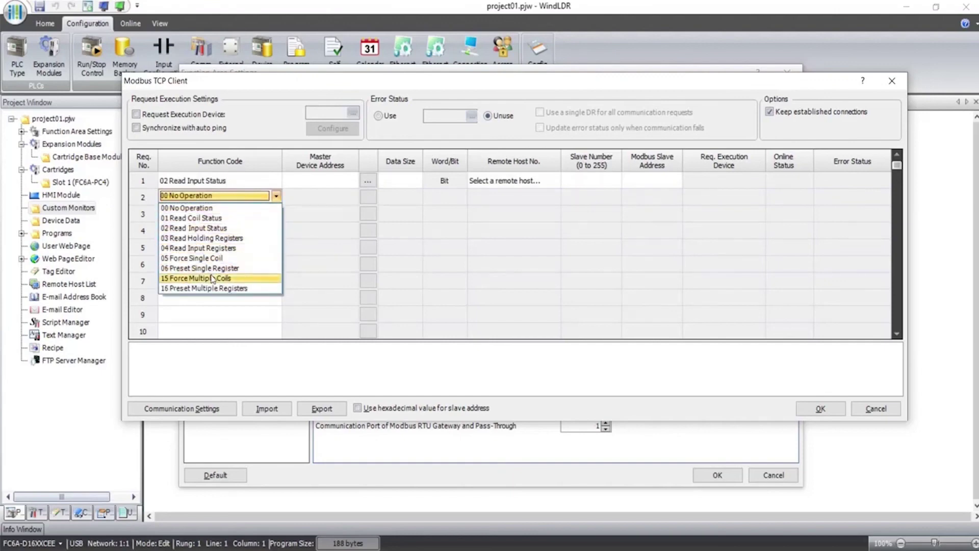
pyautogui.click(250, 279)
pyautogui.click(259, 217)
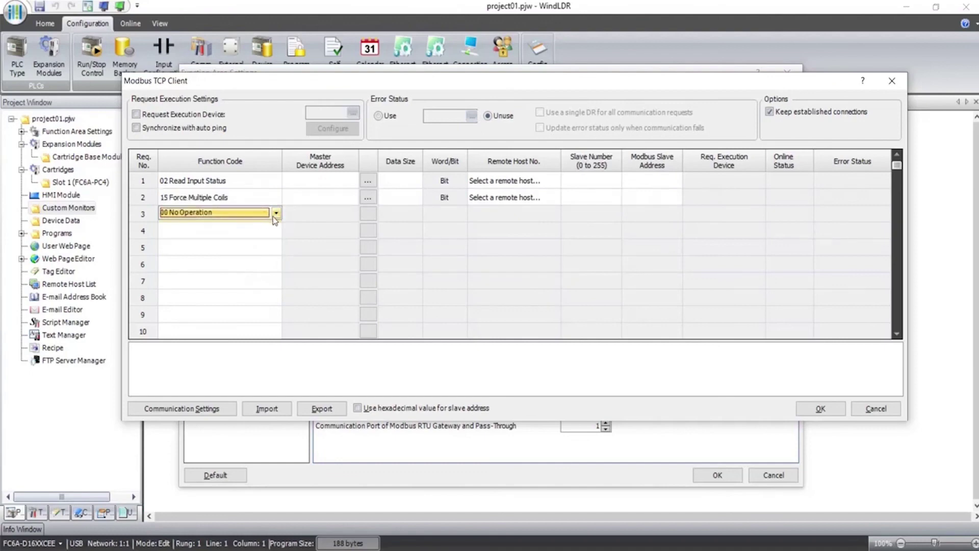
pyautogui.click(275, 214)
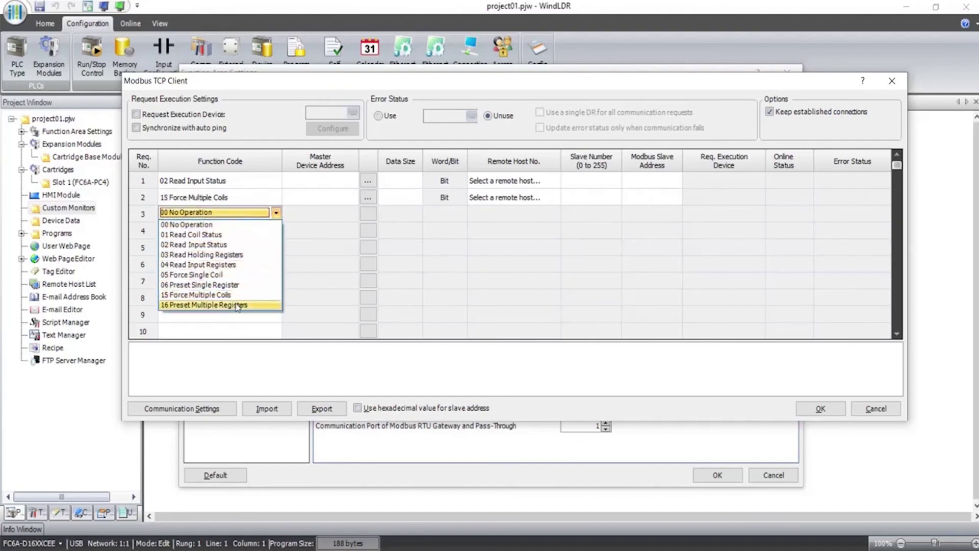
pyautogui.click(219, 264)
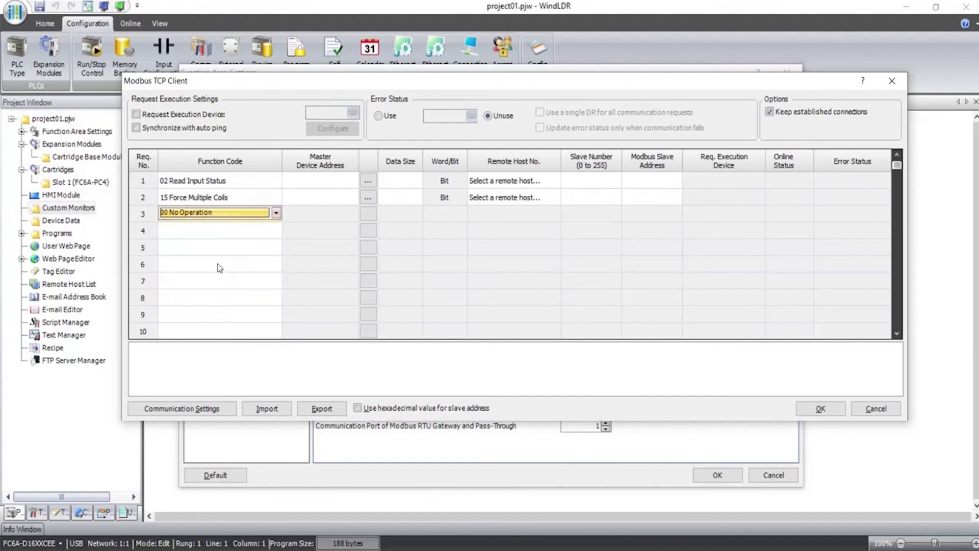
# - Consult slide 31 of the PowerPoint procedure and set the master device addresses of requests 1 to 3 to M0000, M0050 and D0100
pyautogui.click(297, 184)
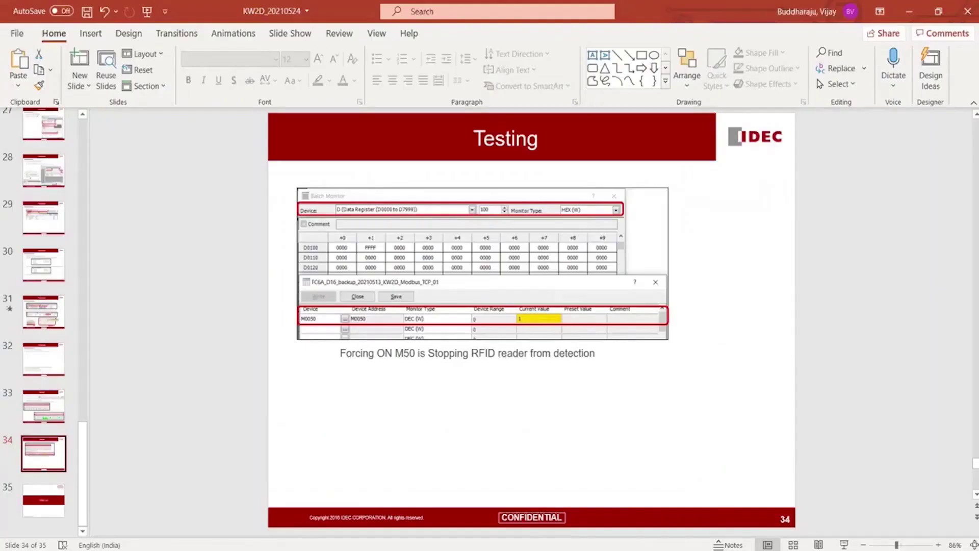
pyautogui.click(43, 312)
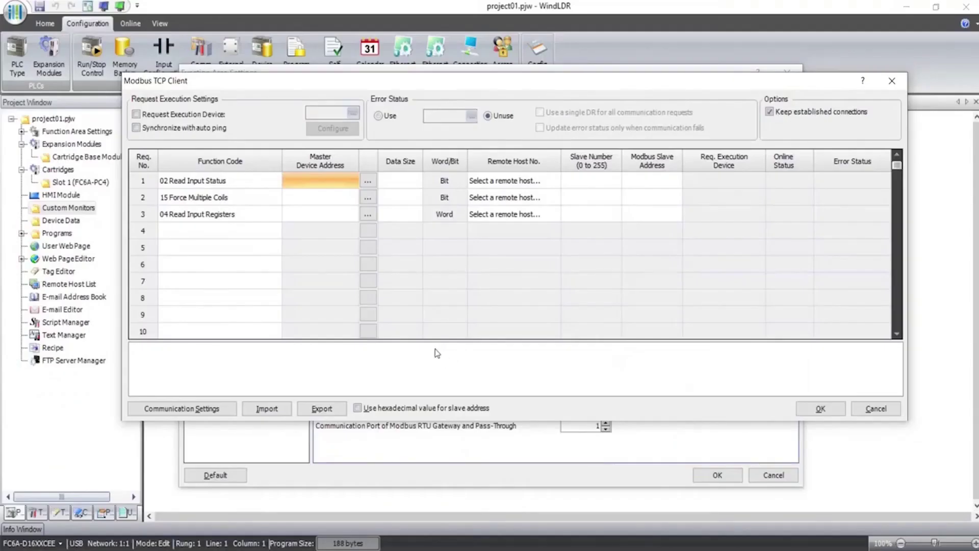
pyautogui.click(326, 179)
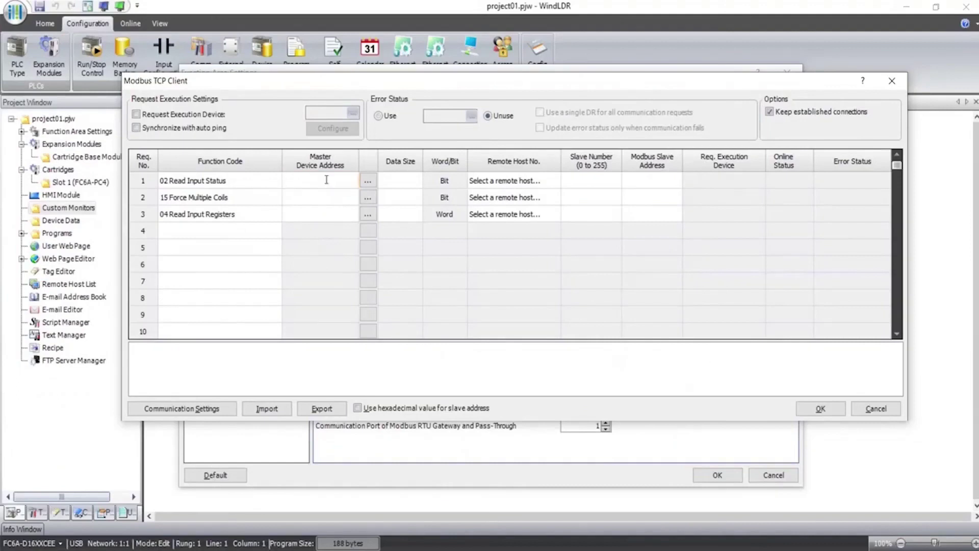
pyautogui.write('m0')
pyautogui.click(313, 195)
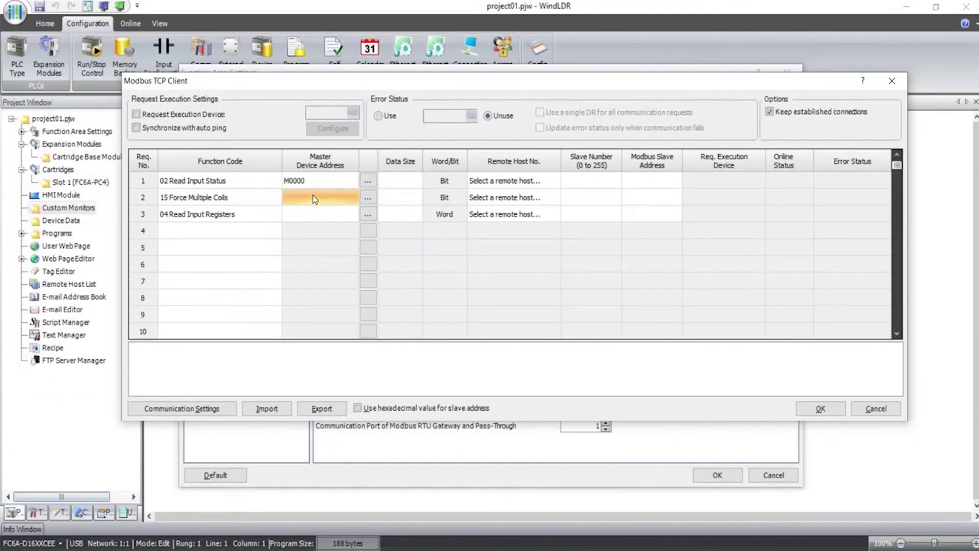
pyautogui.click(313, 195)
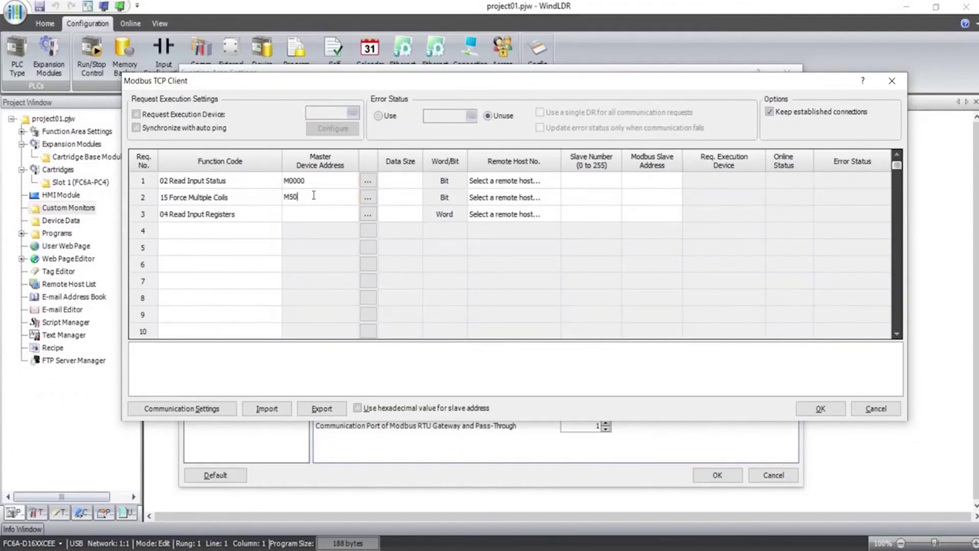
pyautogui.write('M50')
pyautogui.click(310, 214)
pyautogui.click(310, 214)
pyautogui.write('D100')
# - Check the data sizes on the PowerPoint procedure slide and set them to 32, 16 and 32 for requests 1 to 3
pyautogui.click(395, 180)
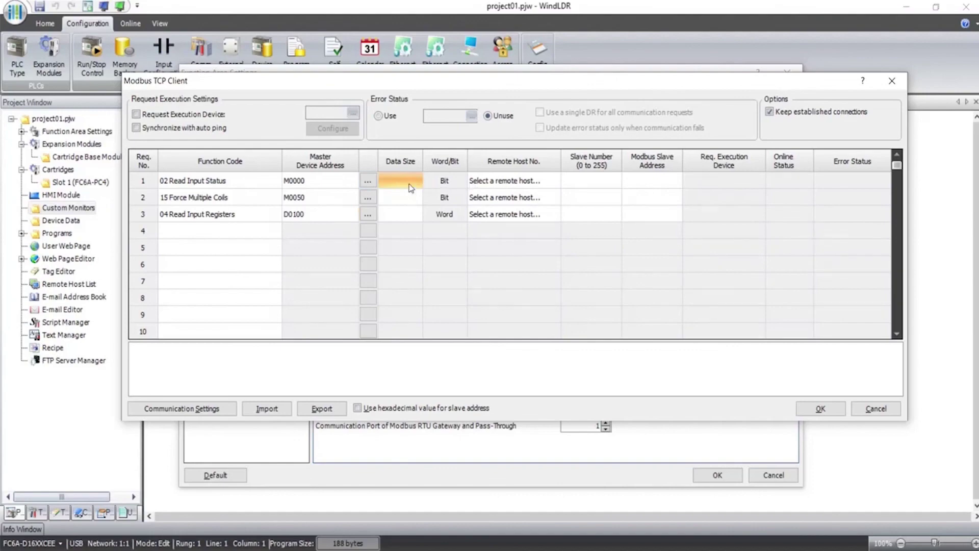
pyautogui.hotkey('alt', 'Tab')
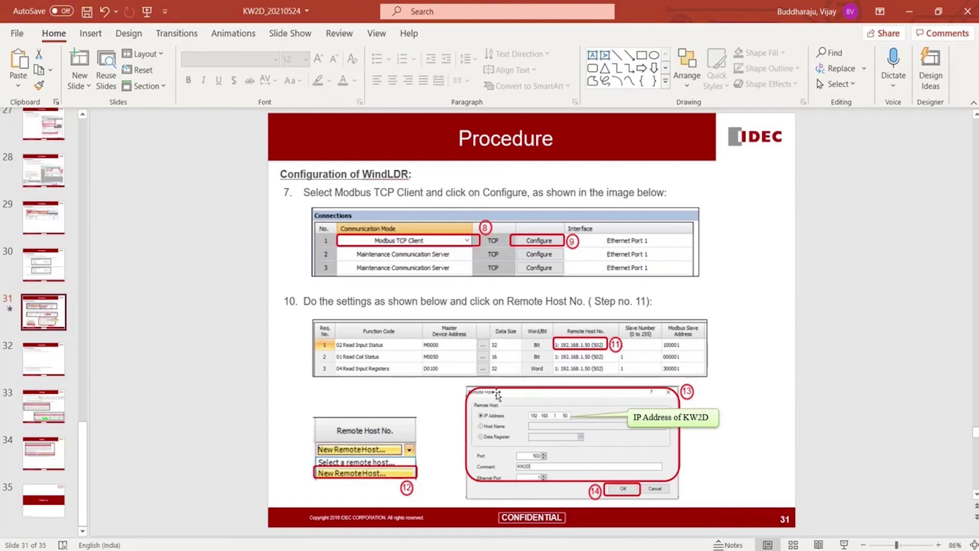
pyautogui.hotkey('alt', 'Tab')
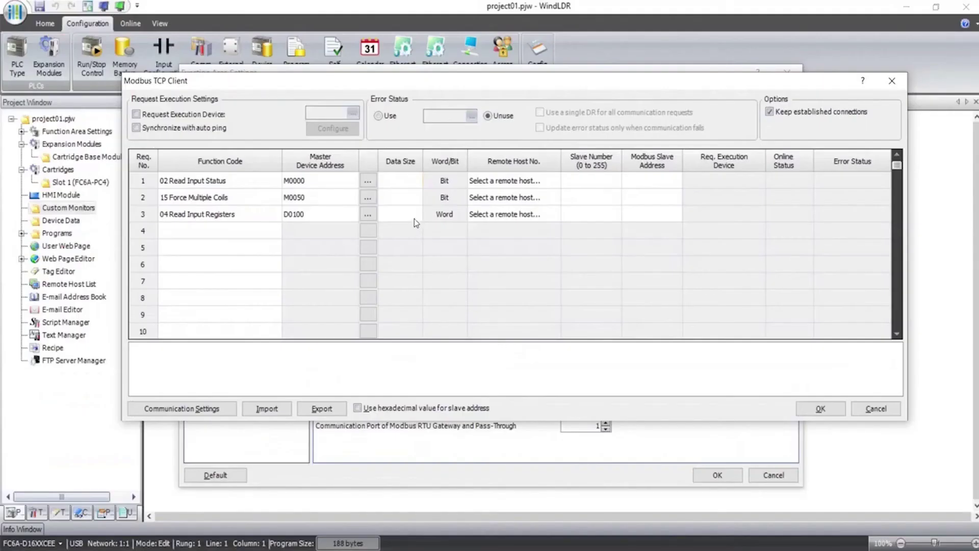
pyautogui.write('32')
pyautogui.click(400, 199)
pyautogui.click(400, 198)
pyautogui.write('16')
pyautogui.click(393, 214)
pyautogui.click(394, 213)
# - Set the slave number to 1 for all three Modbus TCP Client requests
pyautogui.click(502, 183)
pyautogui.click(587, 182)
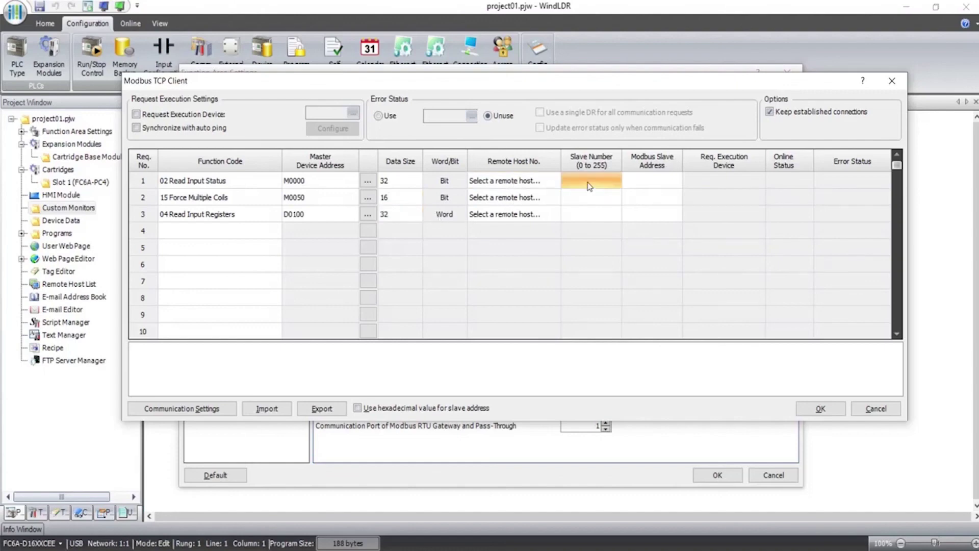
pyautogui.write('1')
pyautogui.click(579, 198)
pyautogui.write('1')
pyautogui.click(569, 213)
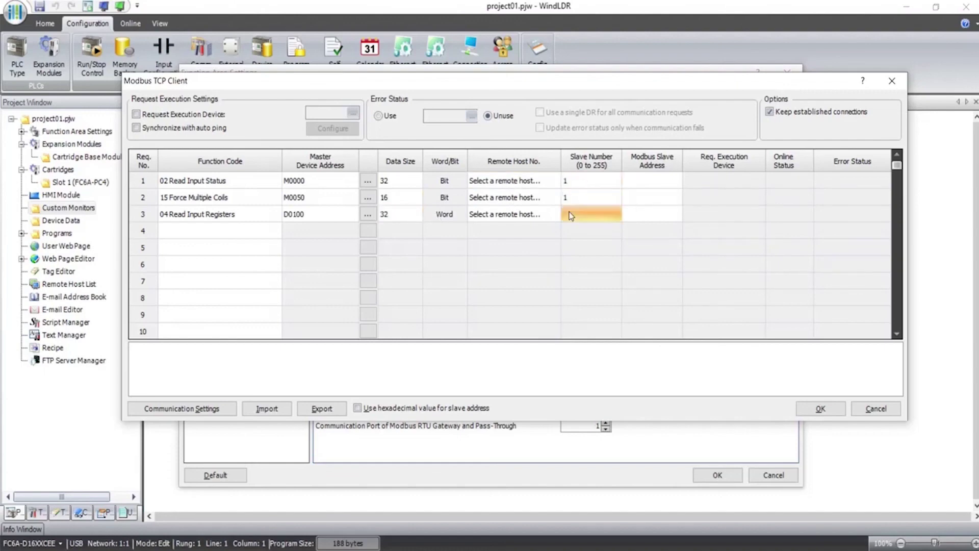
pyautogui.click(569, 213)
pyautogui.write('1')
pyautogui.click(642, 184)
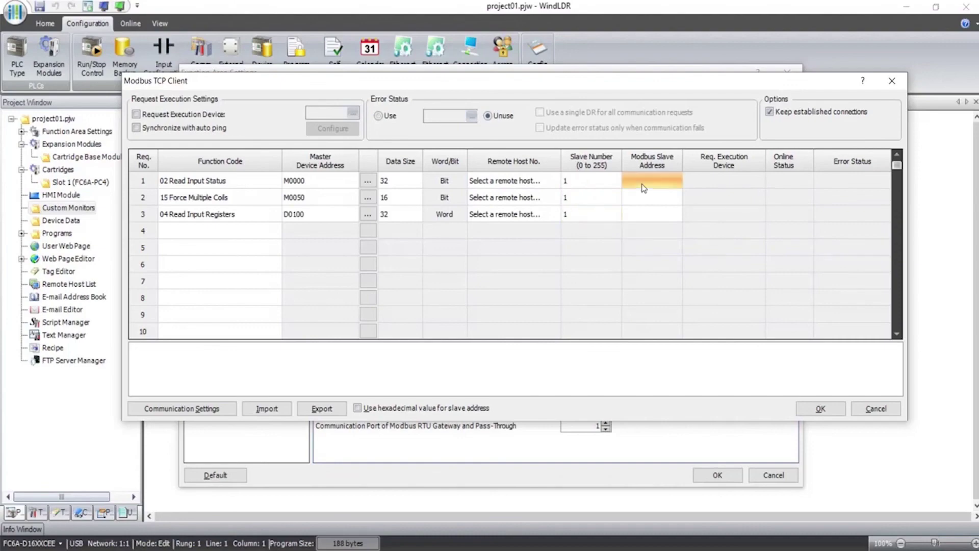
# - Check the Modbus slave addresses on the PowerPoint procedure slide and set them to 100001, 000001 and 300001 for requests 1 to 3
pyautogui.click(642, 184)
pyautogui.hotkey('alt', 'Tab')
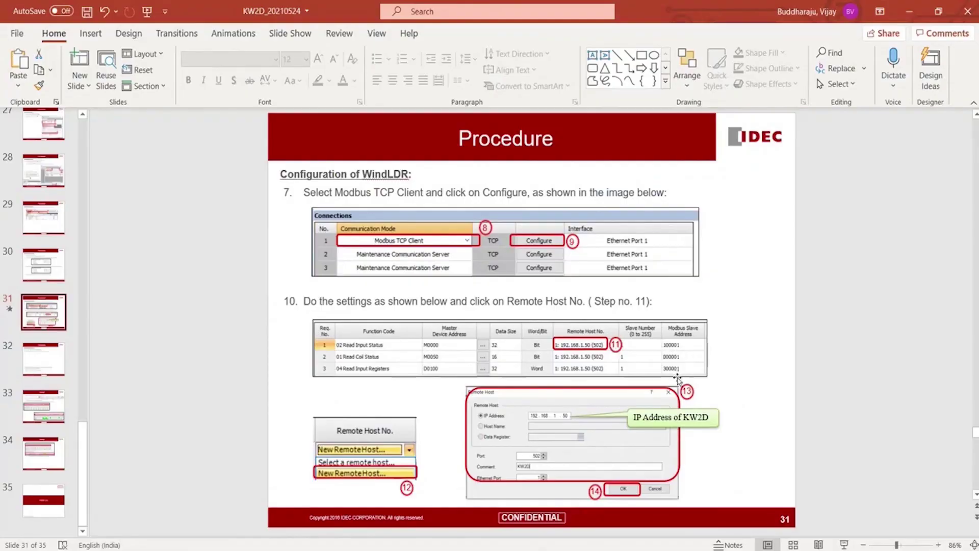
pyautogui.hotkey('alt', 'Tab')
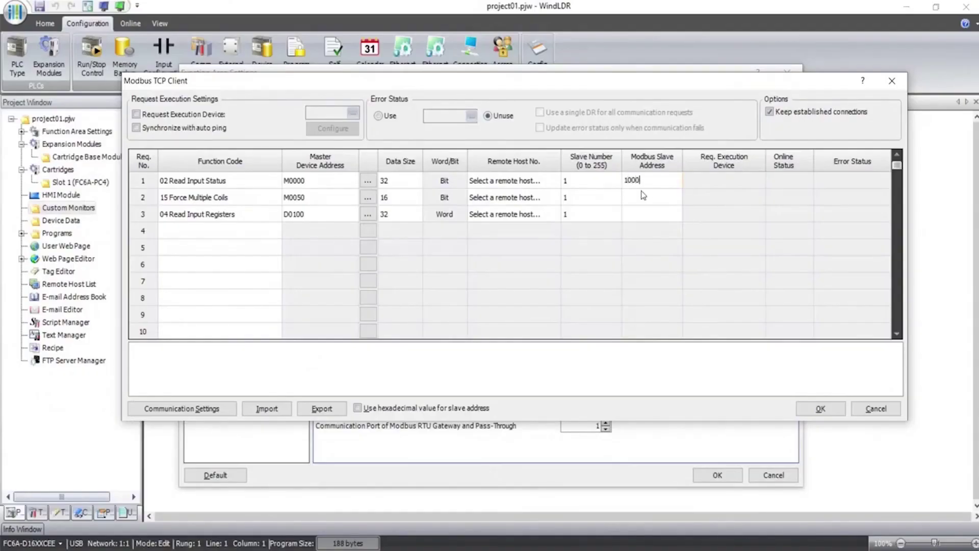
pyautogui.click(638, 195)
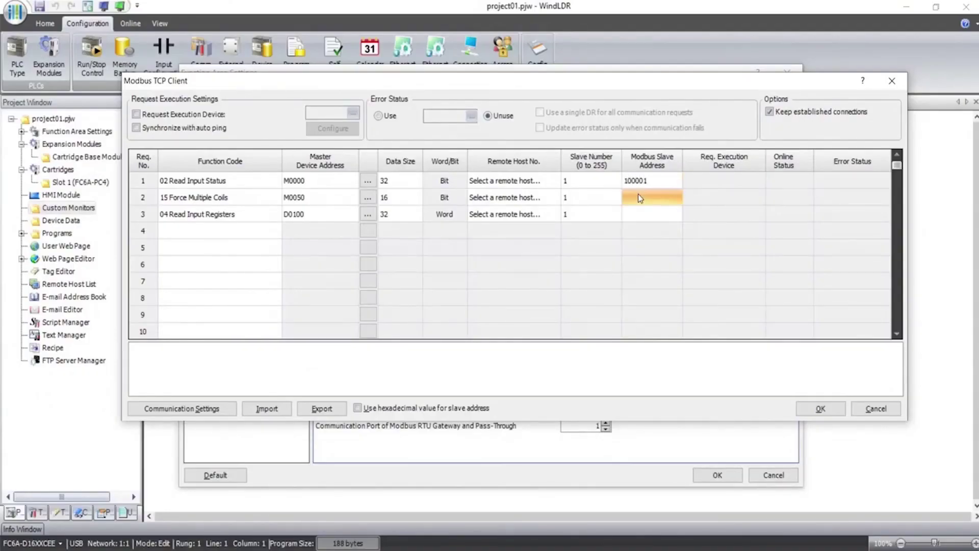
pyautogui.click(638, 195)
pyautogui.write('000001')
pyautogui.click(635, 214)
pyautogui.click(636, 214)
pyautogui.click(638, 232)
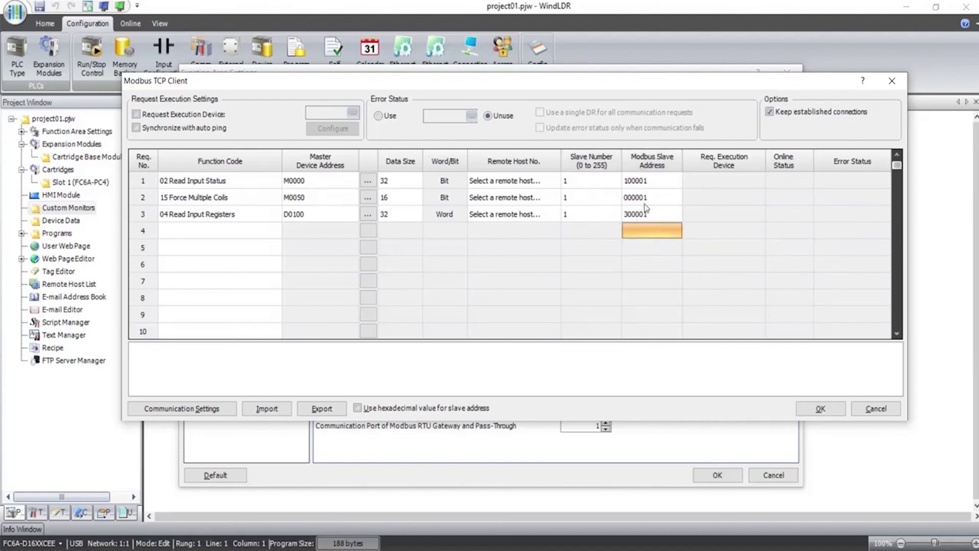
pyautogui.click(650, 181)
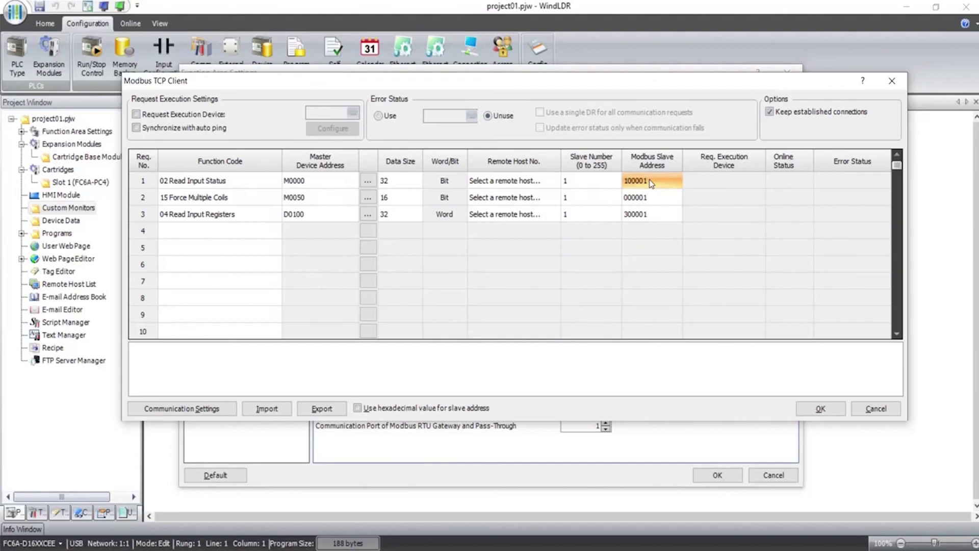
# - Create a new remote host with IP address 192.168.1.50 for Modbus TCP Client request 1
pyautogui.click(528, 186)
pyautogui.click(555, 180)
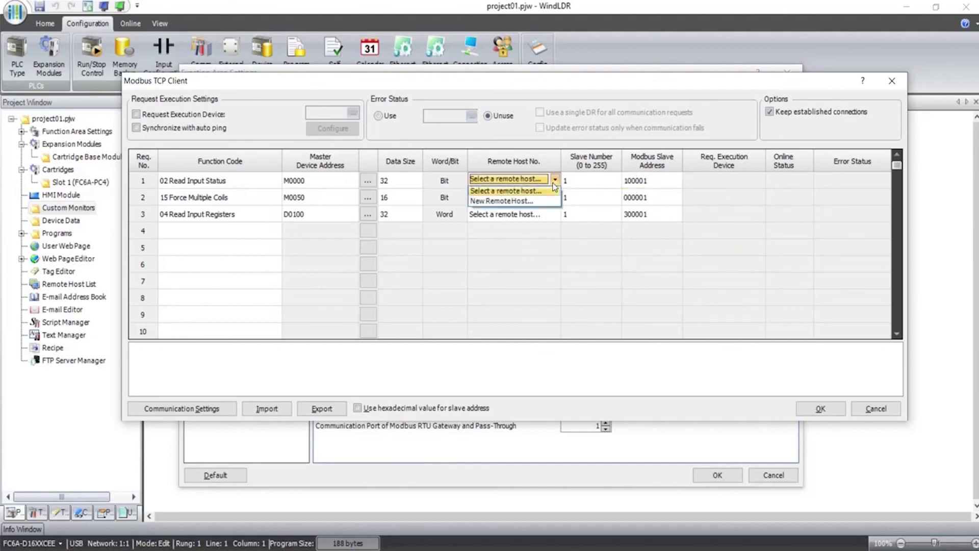
pyautogui.click(519, 202)
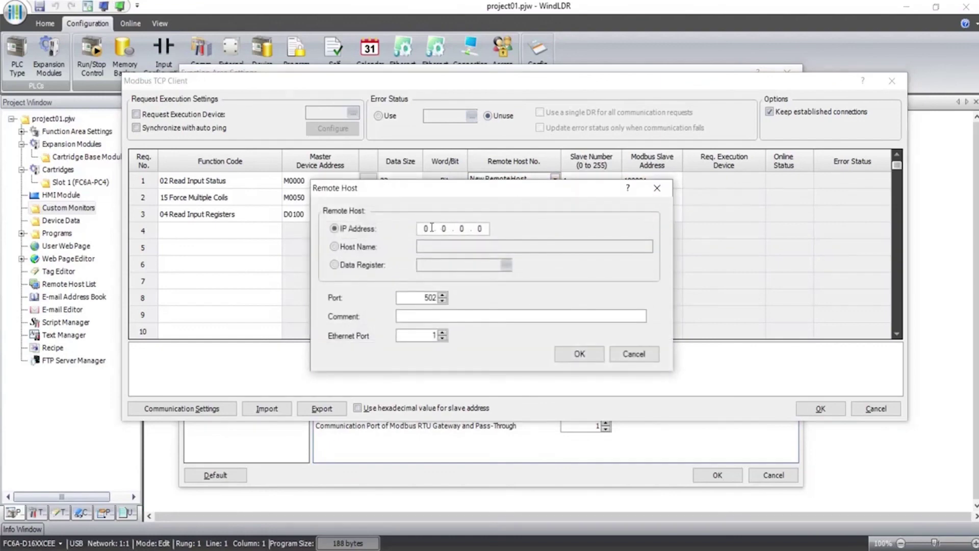
pyautogui.write('192 . 168 . 1 . 50')
pyautogui.click(406, 315)
pyautogui.click(575, 356)
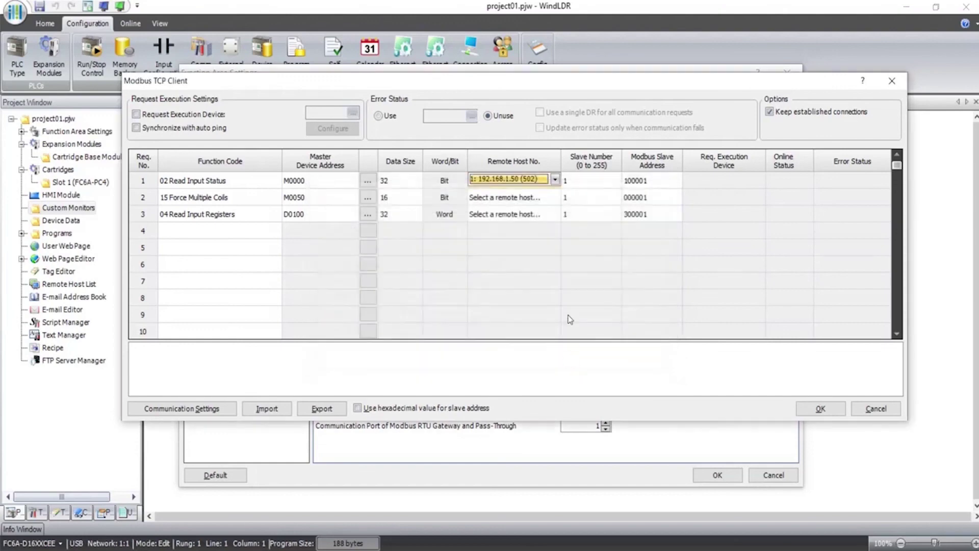
# - Assign the existing remote host 192.168.1.50 (502) to requests 2 and 3, and accept the Modbus TCP Client and function area settings
pyautogui.click(540, 197)
pyautogui.click(554, 195)
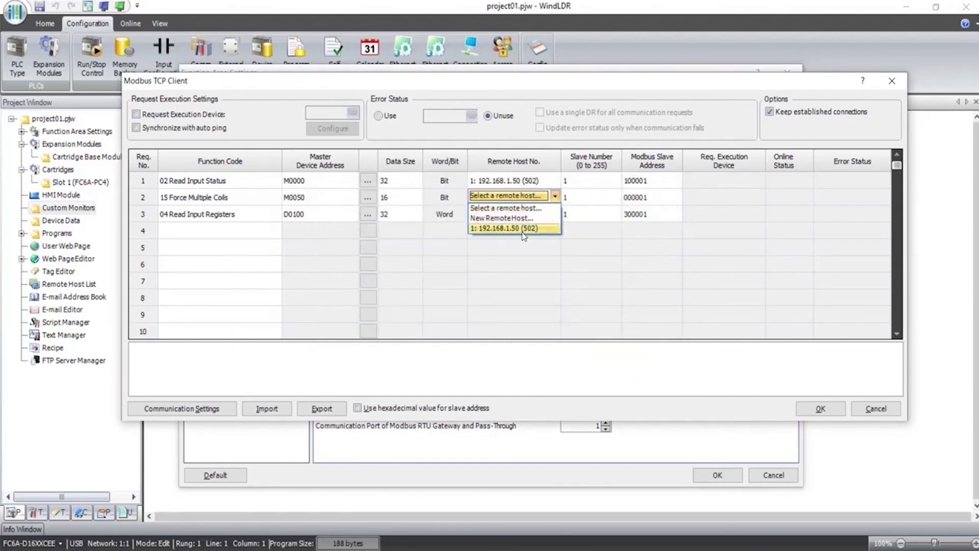
pyautogui.click(523, 228)
pyautogui.click(541, 214)
pyautogui.click(555, 214)
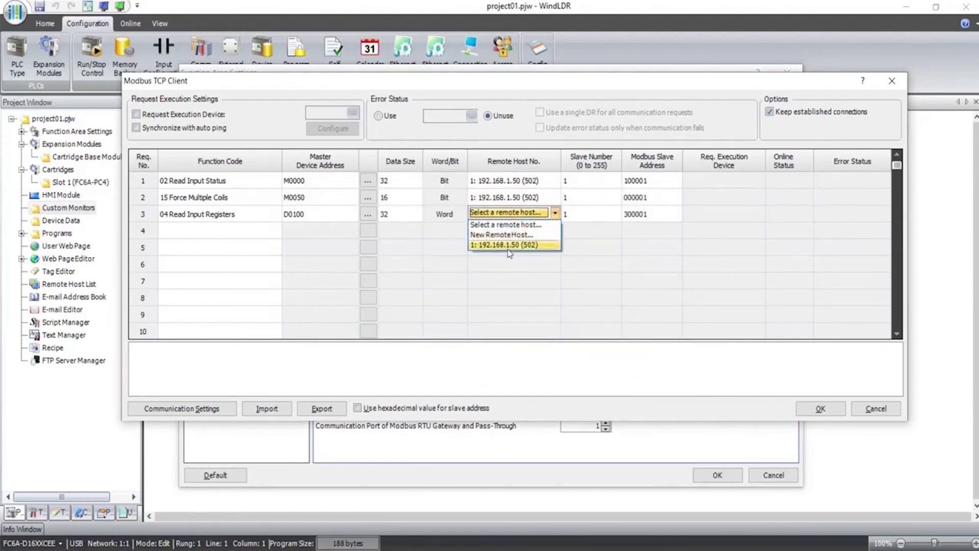
pyautogui.click(508, 249)
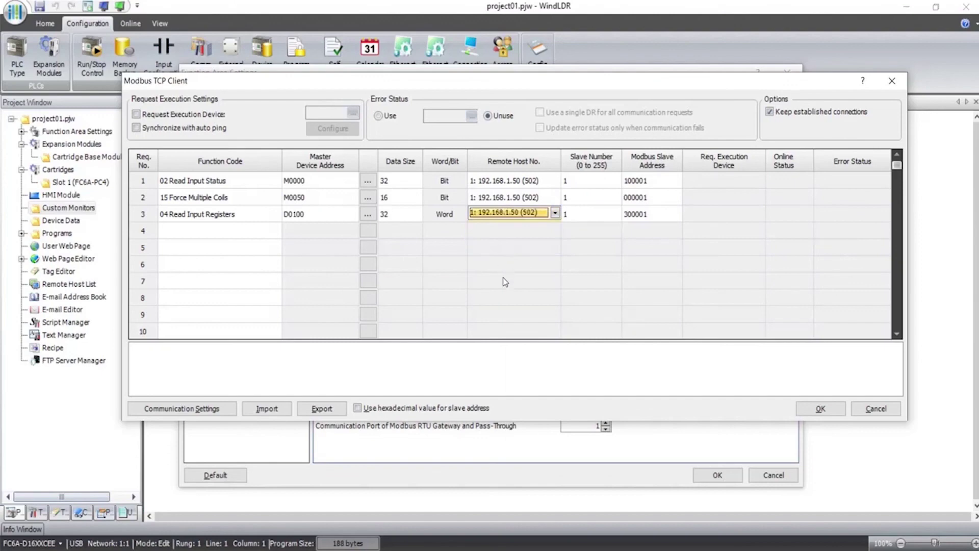
pyautogui.click(817, 409)
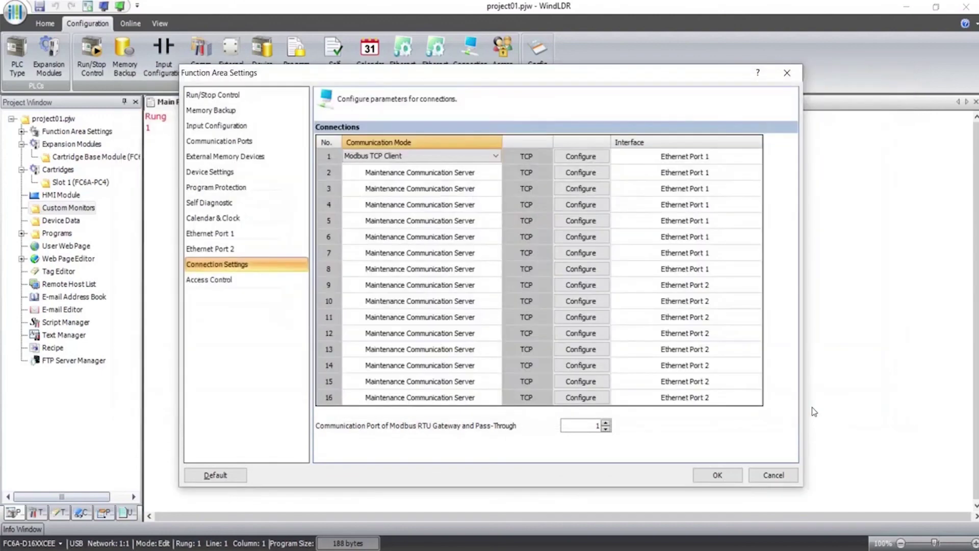
pyautogui.click(700, 475)
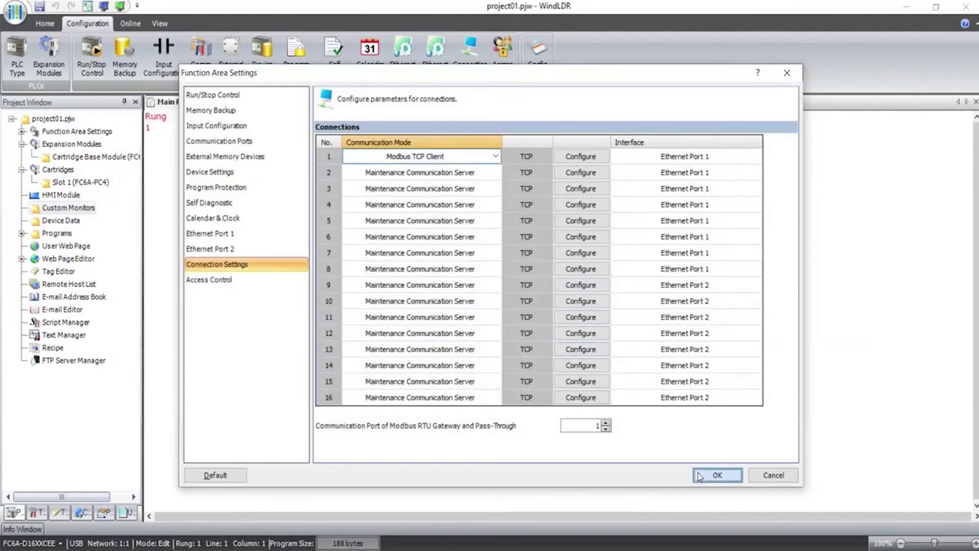
# - Download the user program to the PLC with the ASCII transfer mode and automatic start after download
pyautogui.click(130, 24)
pyautogui.click(23, 53)
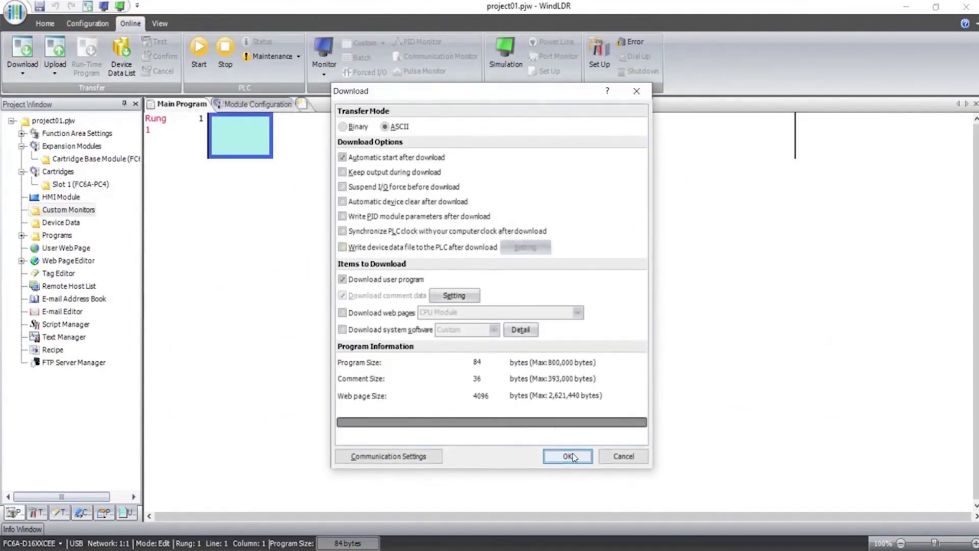
pyautogui.click(572, 456)
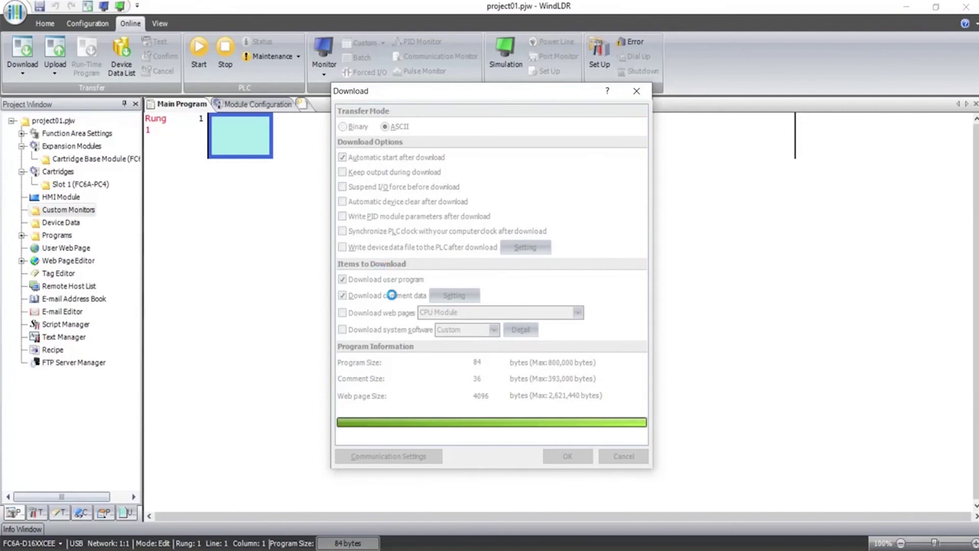
pyautogui.press('Return')
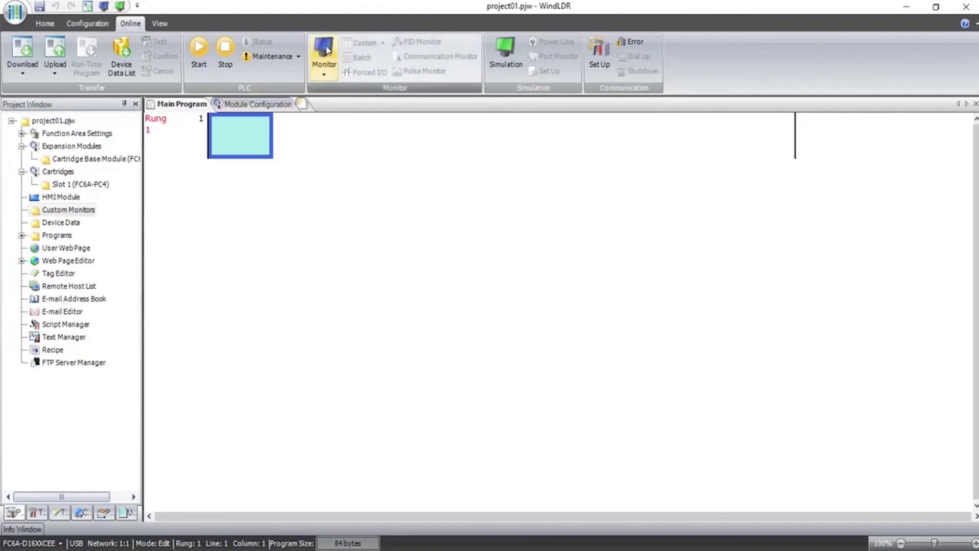
# - Start monitoring the PLC and show the data registers from D0100 in the Batch Monitor
pyautogui.click(325, 50)
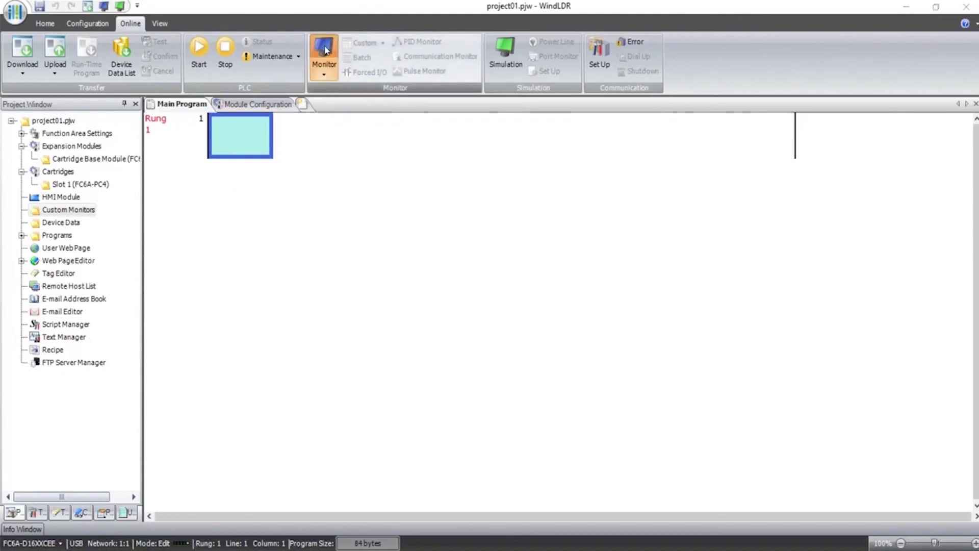
pyautogui.click(361, 58)
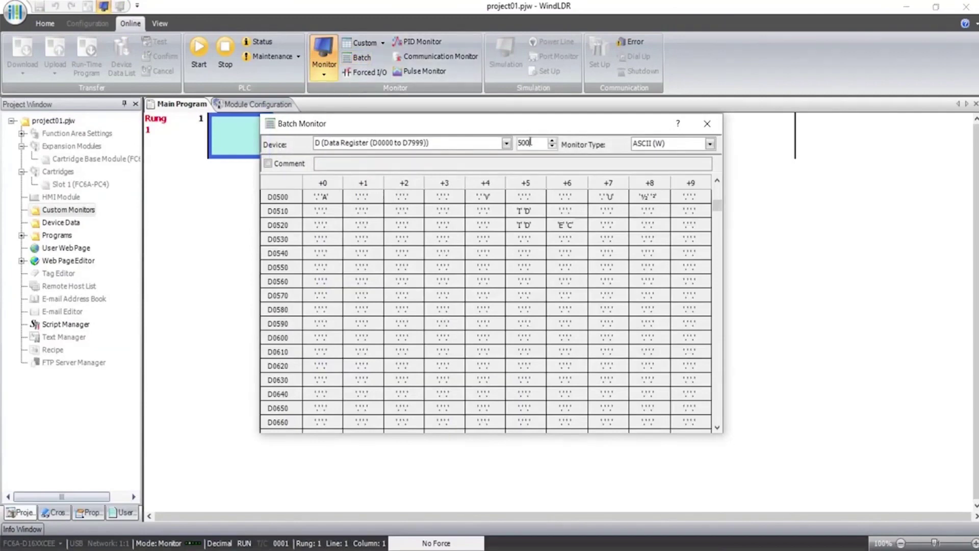
pyautogui.press('BackSpace')
pyautogui.press('BackSpace')
pyautogui.press('BackSpace')
pyautogui.write('100')
pyautogui.press('Return')
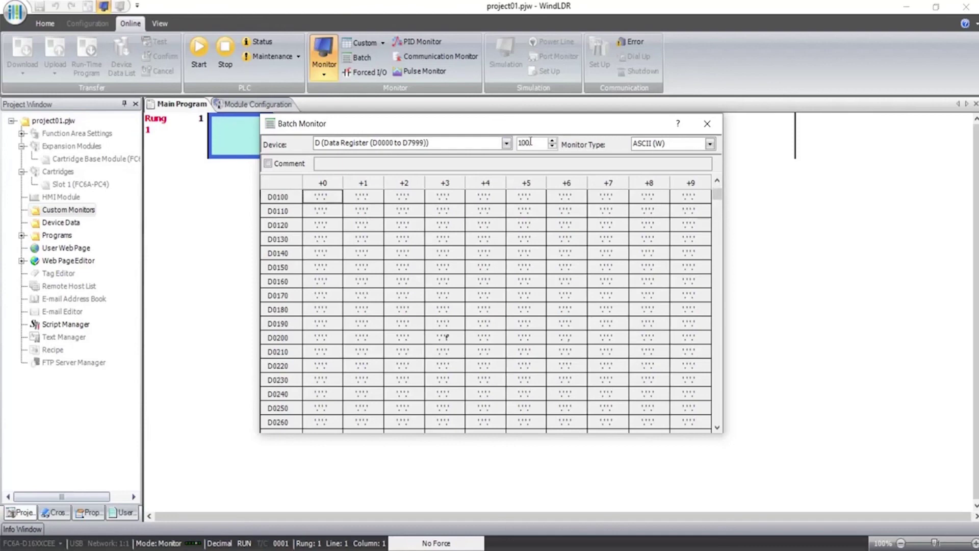
# - Examine the RFID tag data in the registers from D0100 as HEX (W) and as ASCII (W)
pyautogui.click(709, 145)
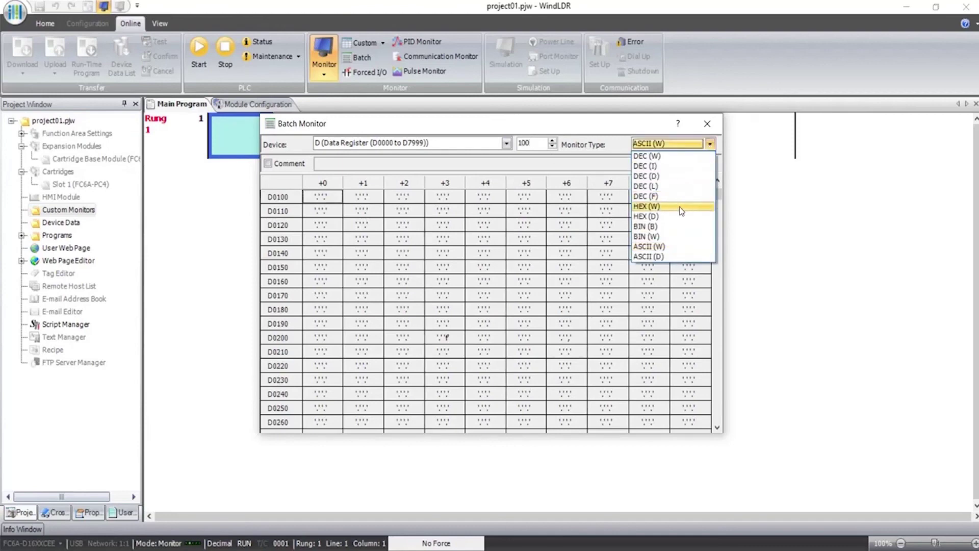
pyautogui.click(682, 206)
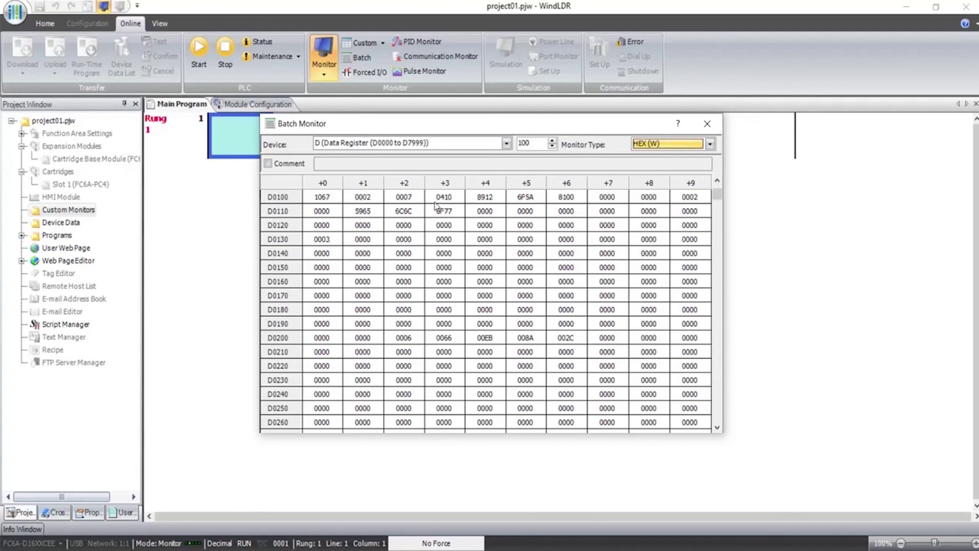
pyautogui.click(701, 143)
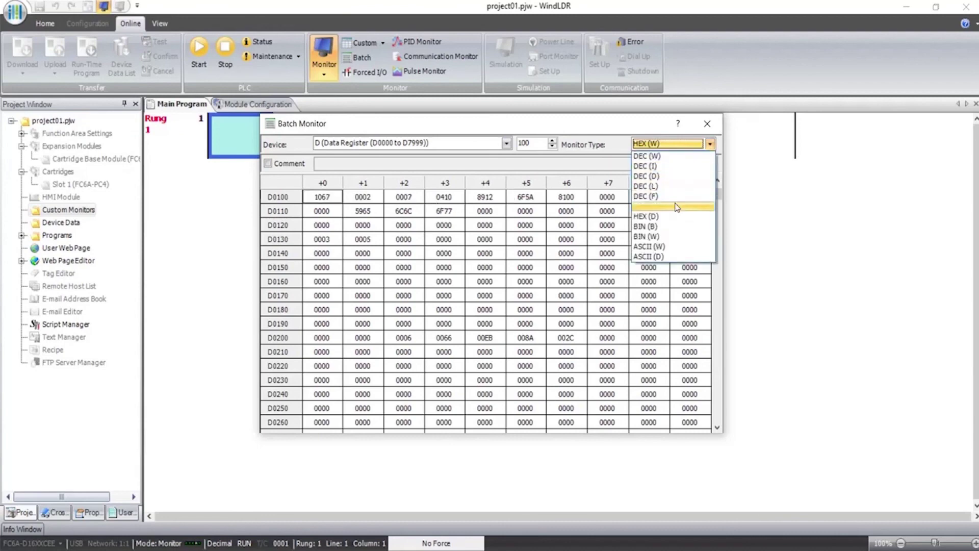
pyautogui.click(668, 246)
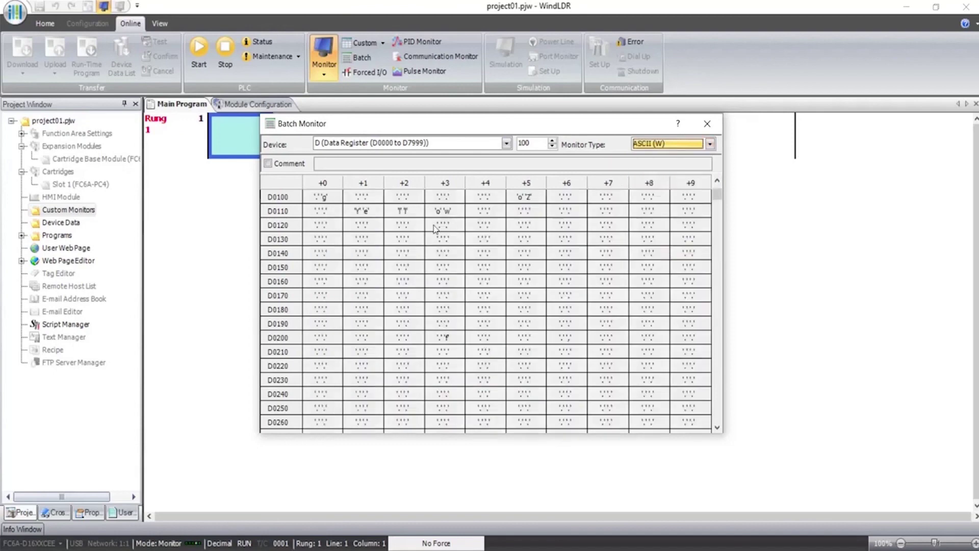